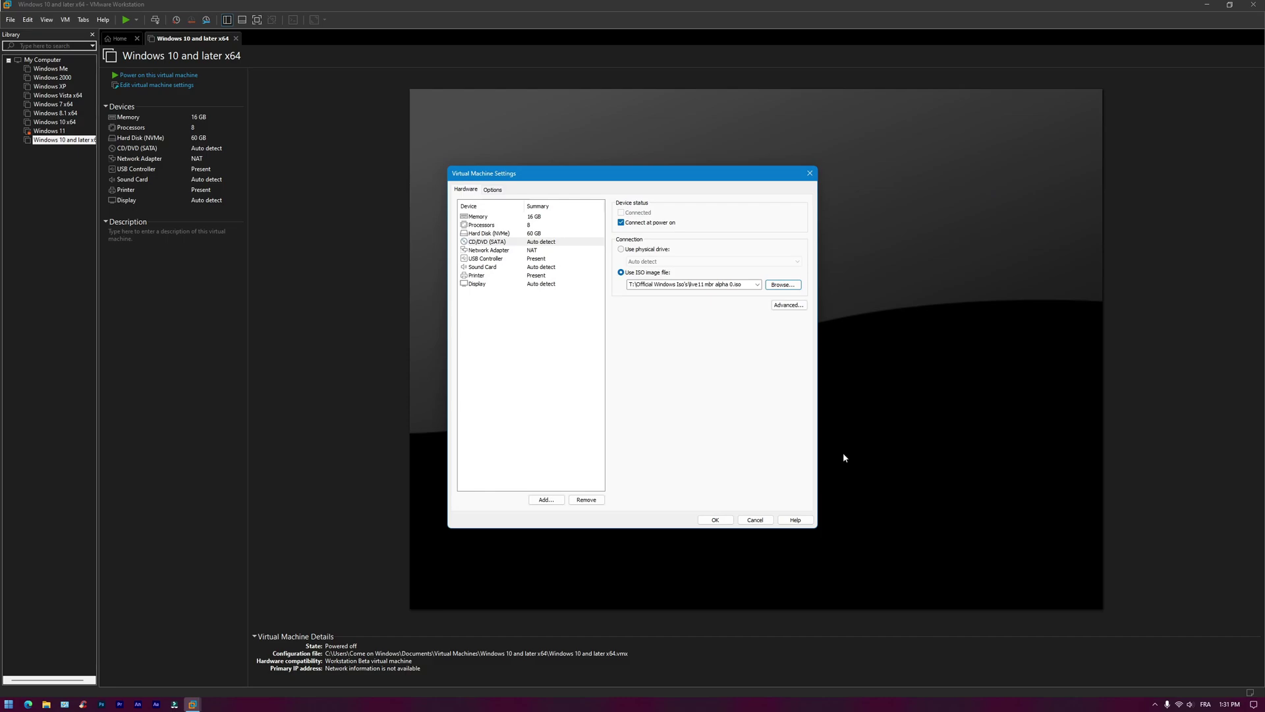
Apply the live11 mbr alpha ISO to the virtual CD/DVD drive, switch to full screen and power on the virtual machine.
click(729, 519)
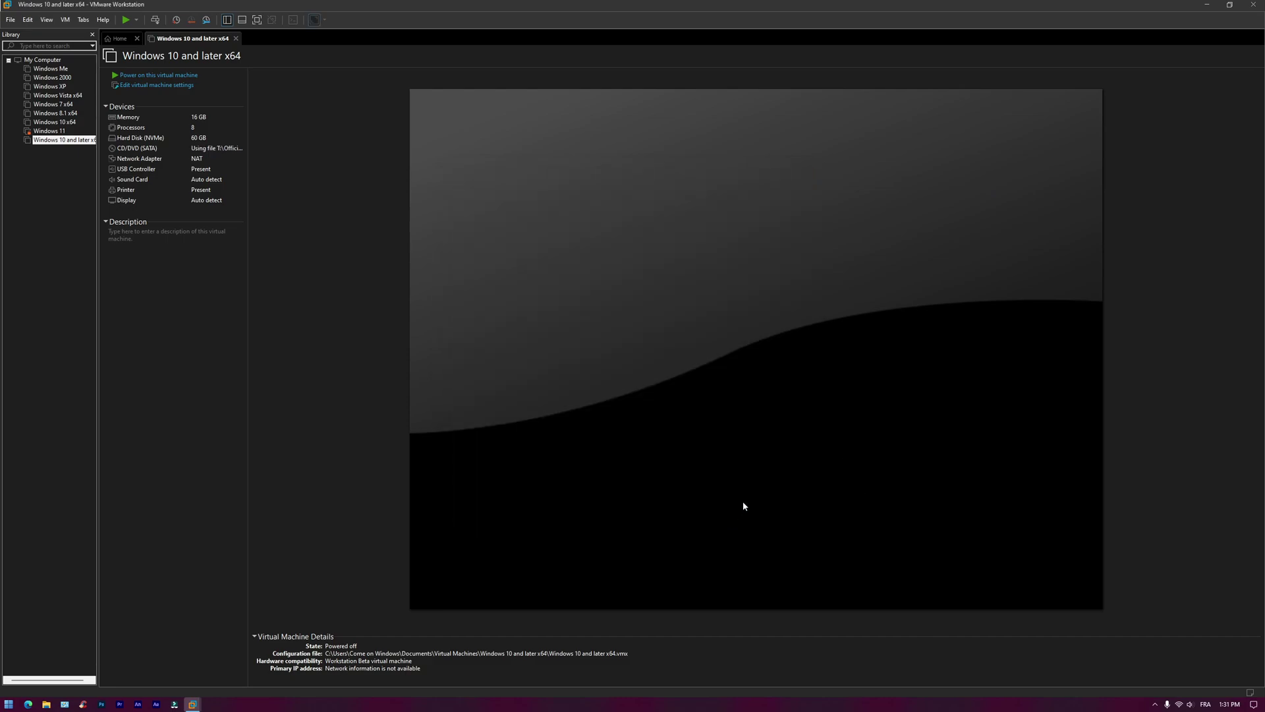
click(255, 20)
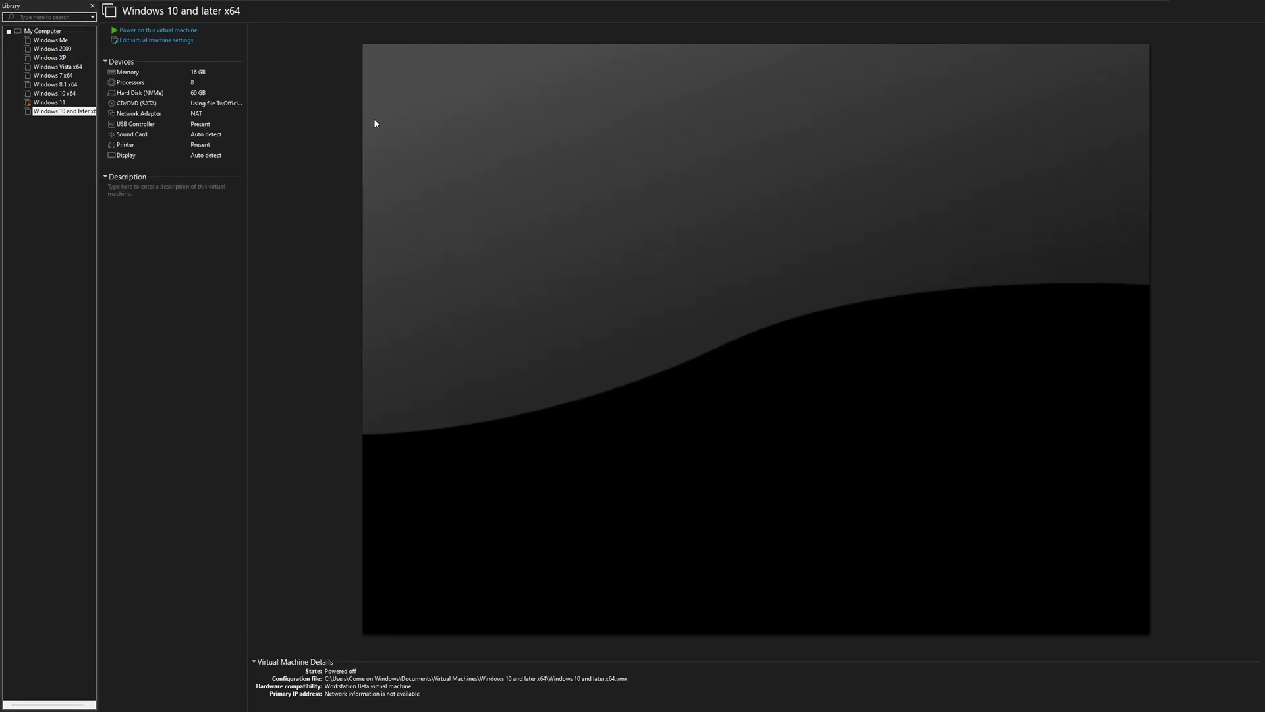
click(193, 33)
Make the guest display fill the screen and boot the Live11 entry from the GRUB4DOS menu.
mouse_move(557, 5)
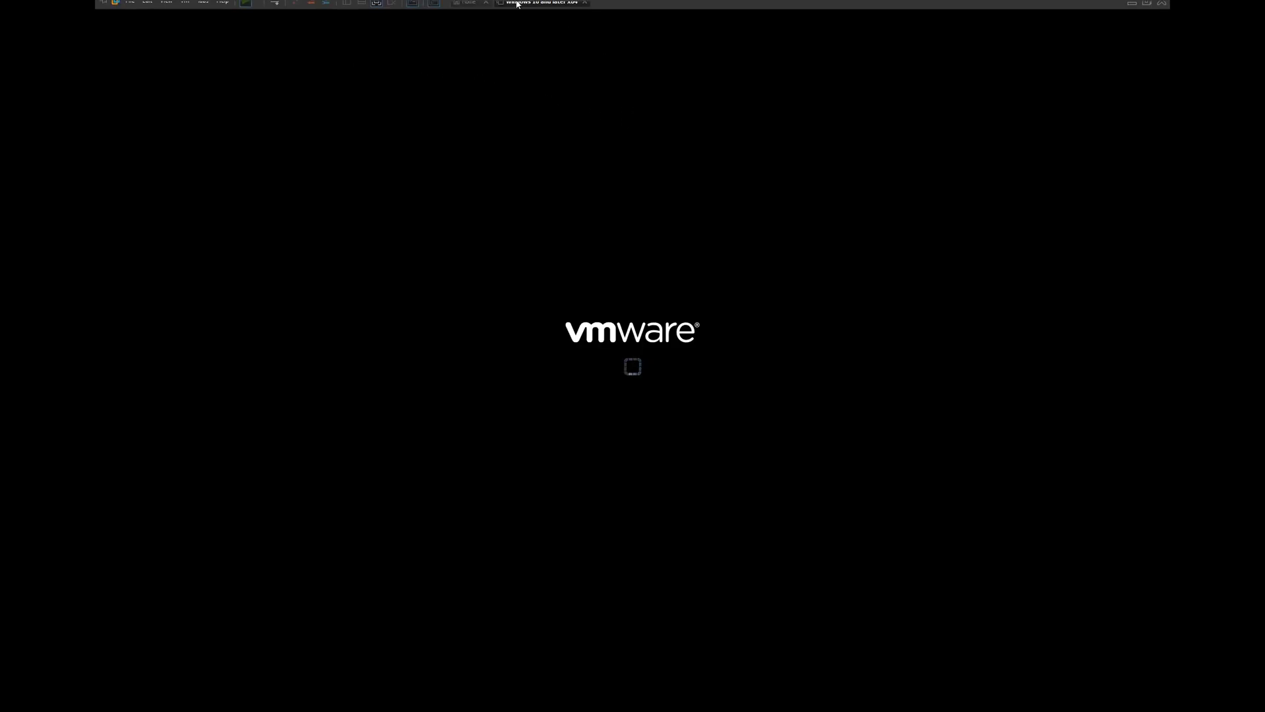
click(166, 6)
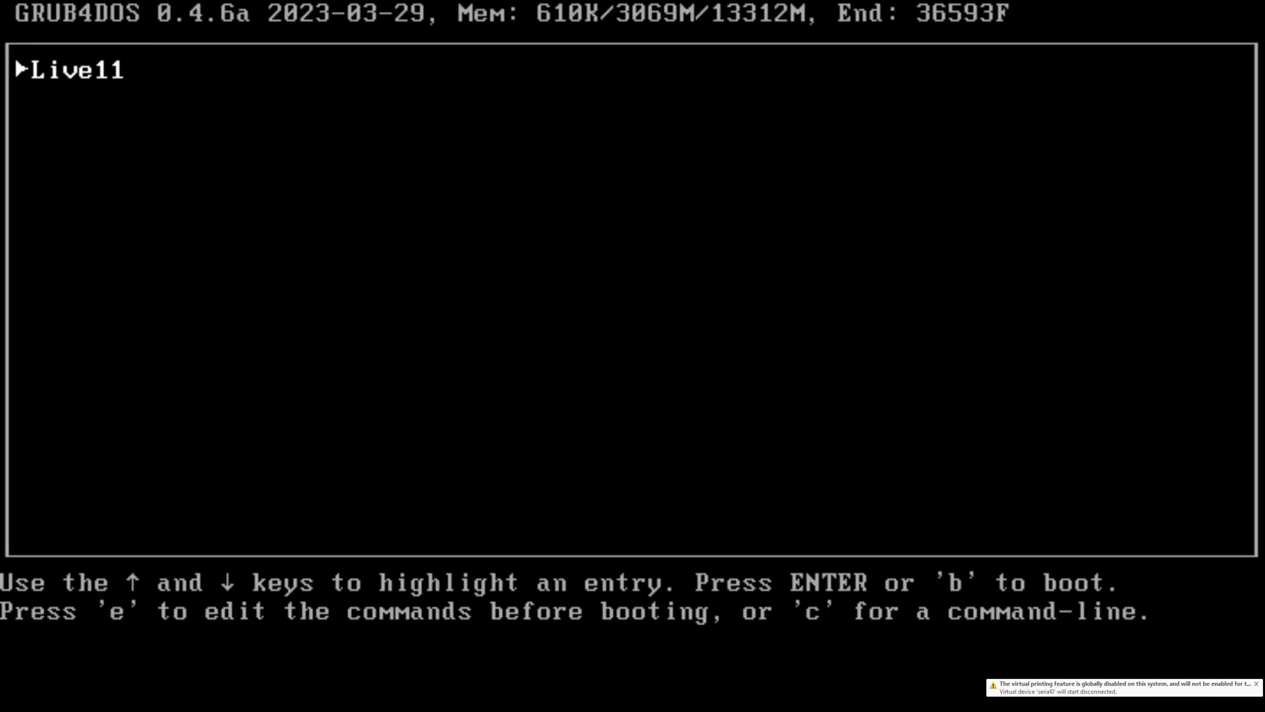
key(Return)
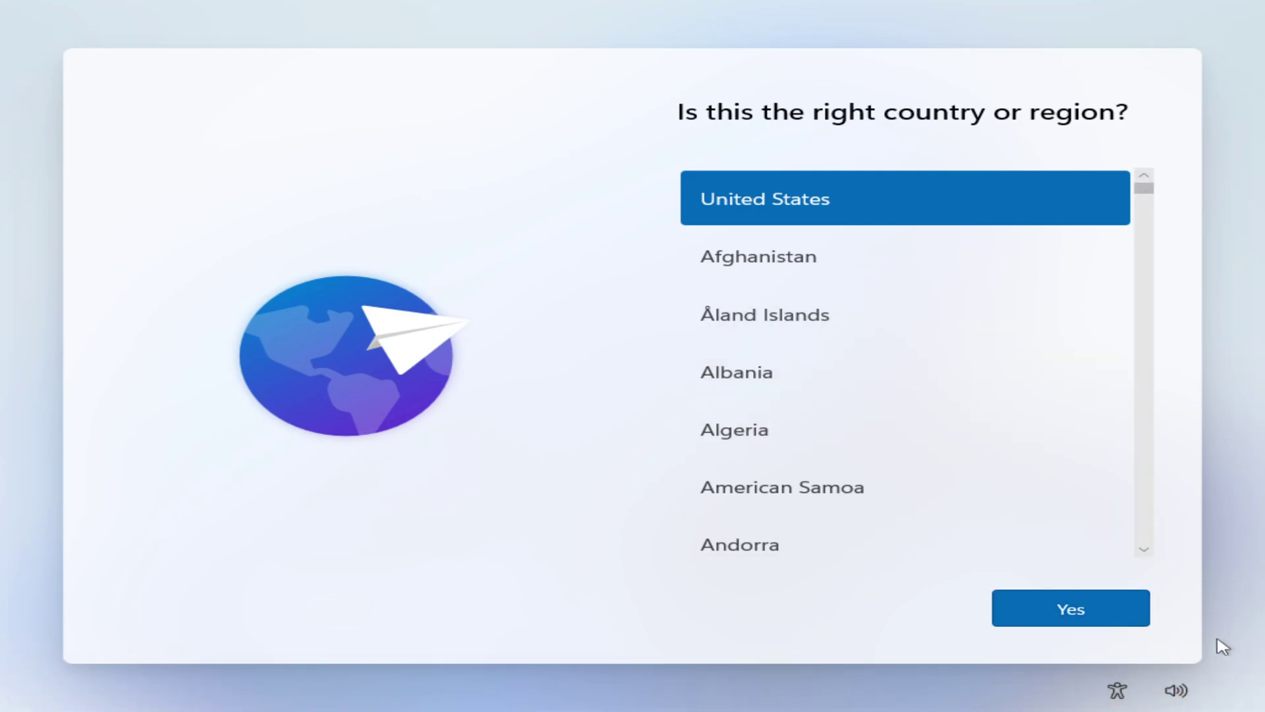
Accept United States as the region and US as the keyboard layout, without adding another layout.
click(1127, 606)
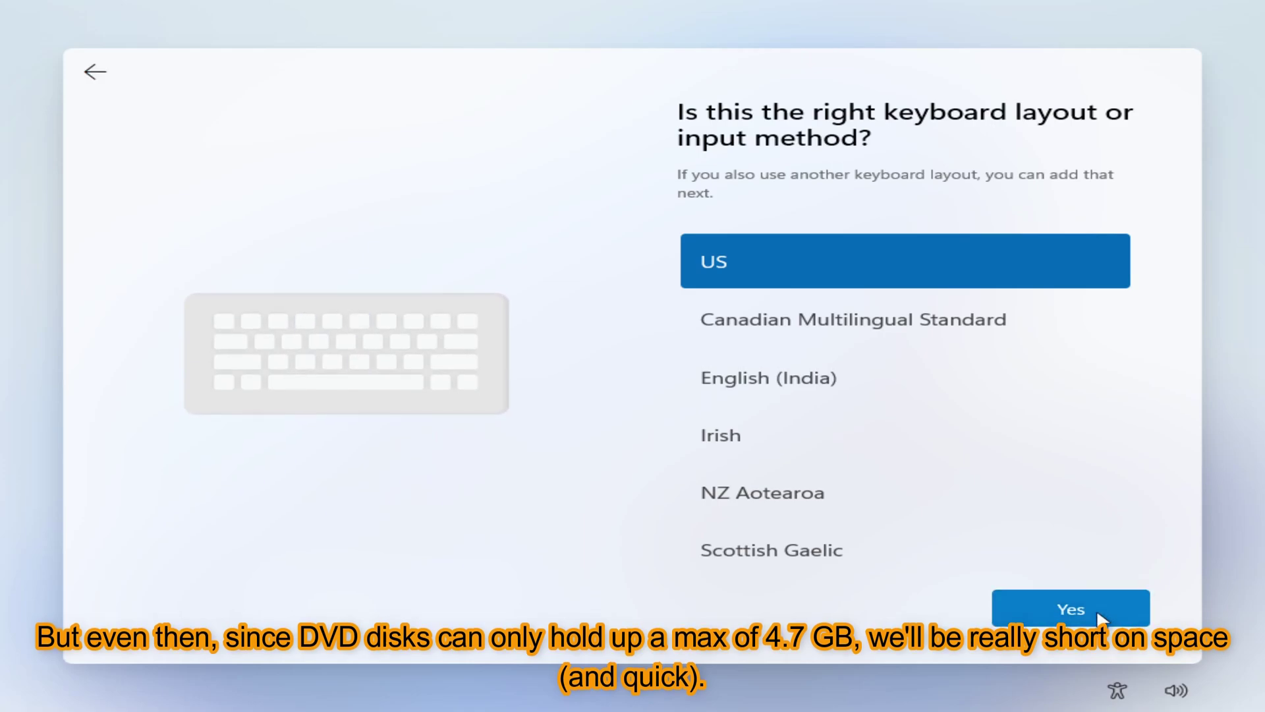
click(1099, 616)
click(1100, 617)
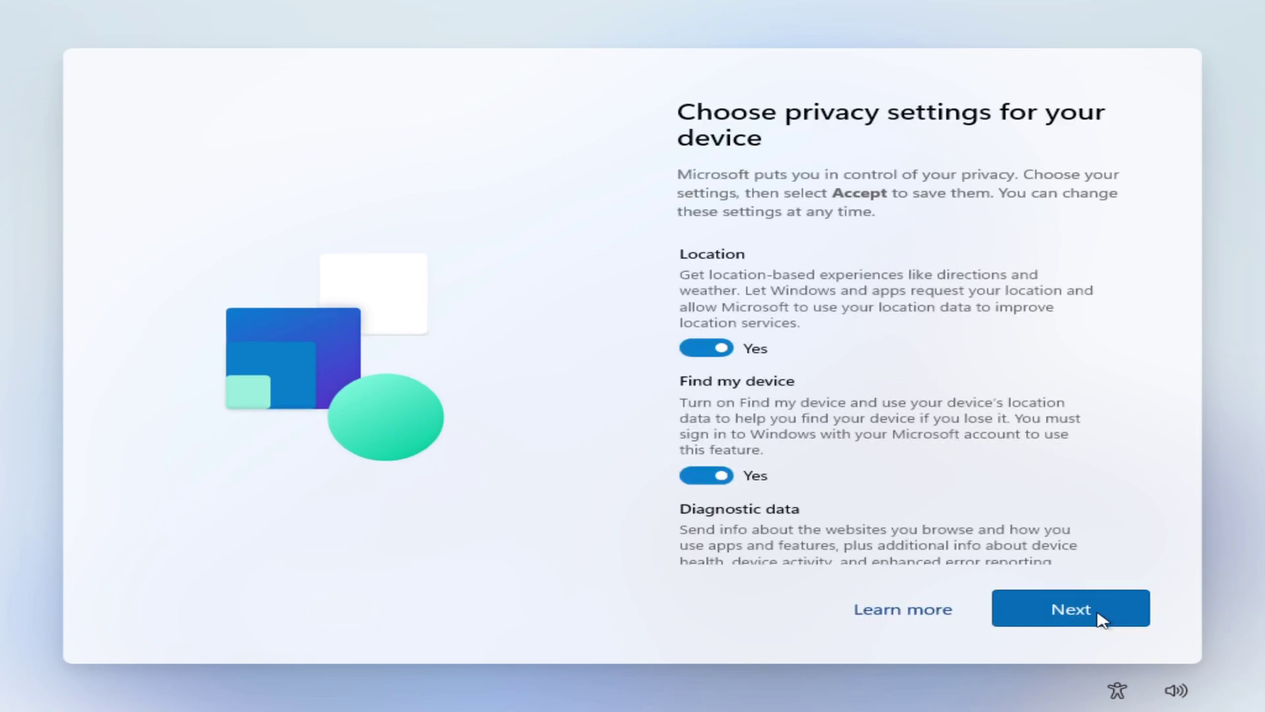
Turn off location, Find my device, optional diagnostic data, inking and typing, tailored experiences and advertising ID, and accept the privacy settings.
click(722, 348)
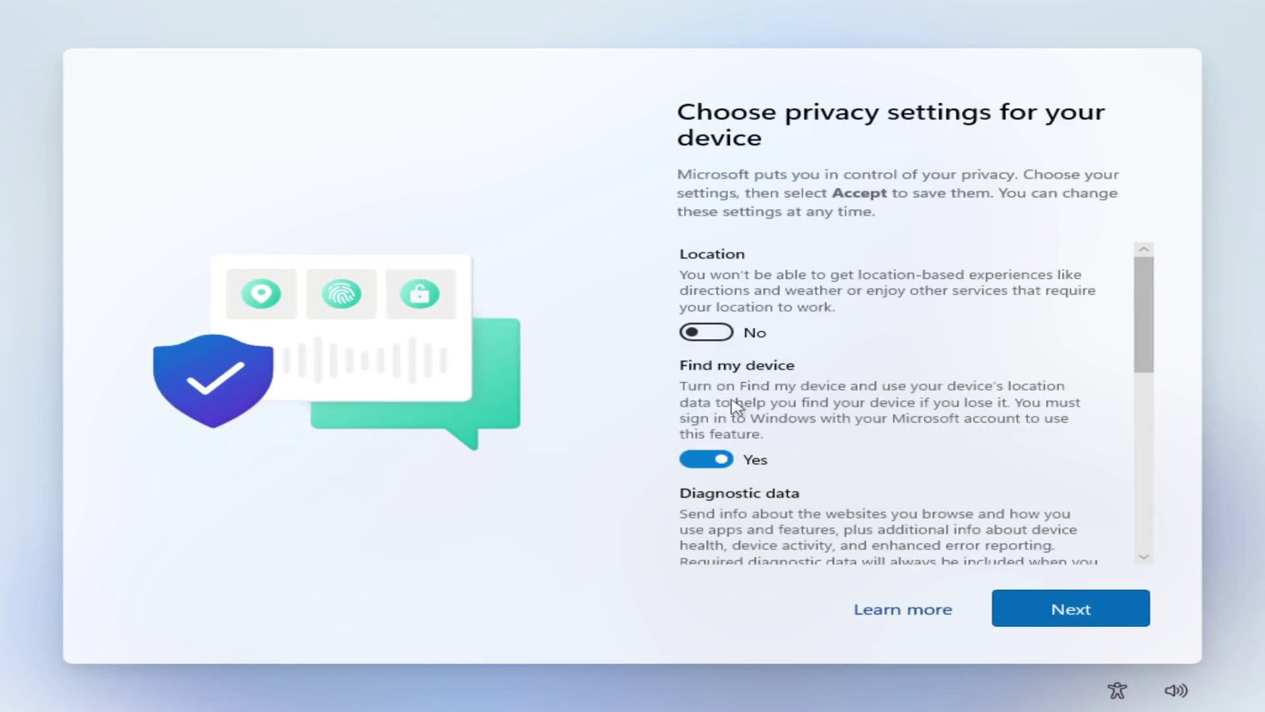
click(718, 454)
scroll(722, 465, down, 2)
click(725, 476)
scroll(762, 475, down, 2)
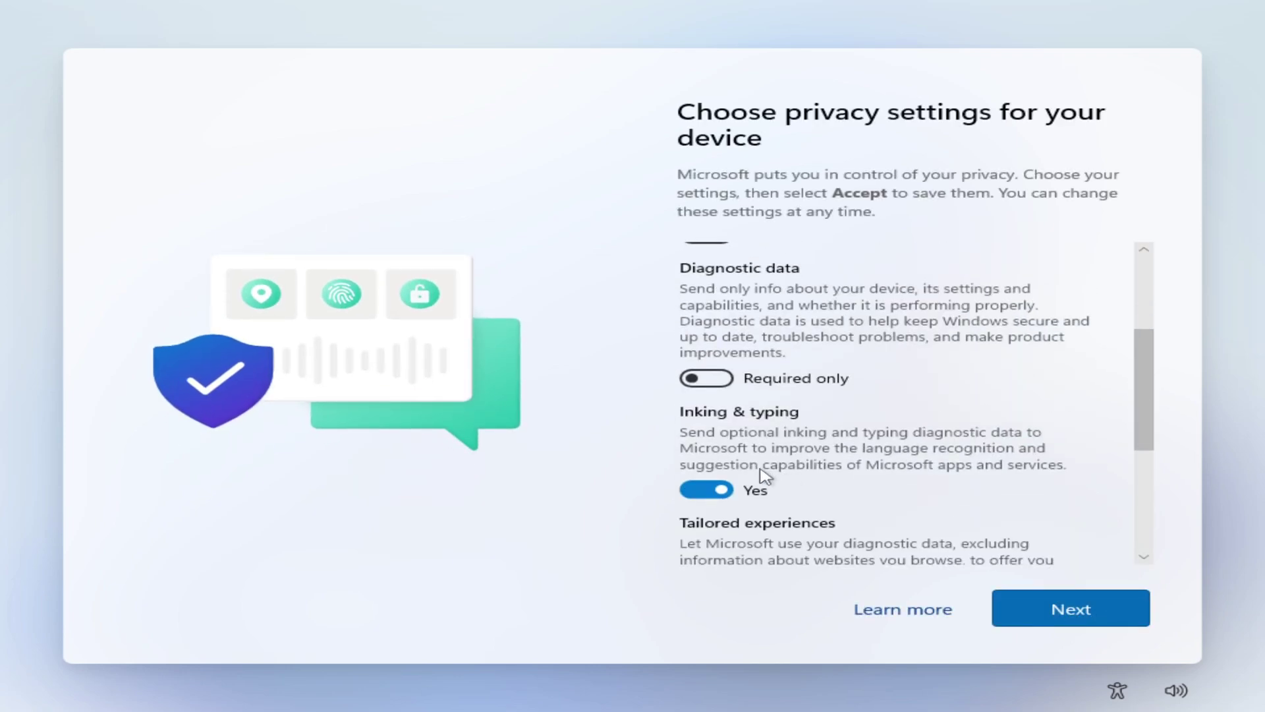
click(728, 486)
scroll(749, 488, down, 2)
click(719, 518)
scroll(731, 487, down, 3)
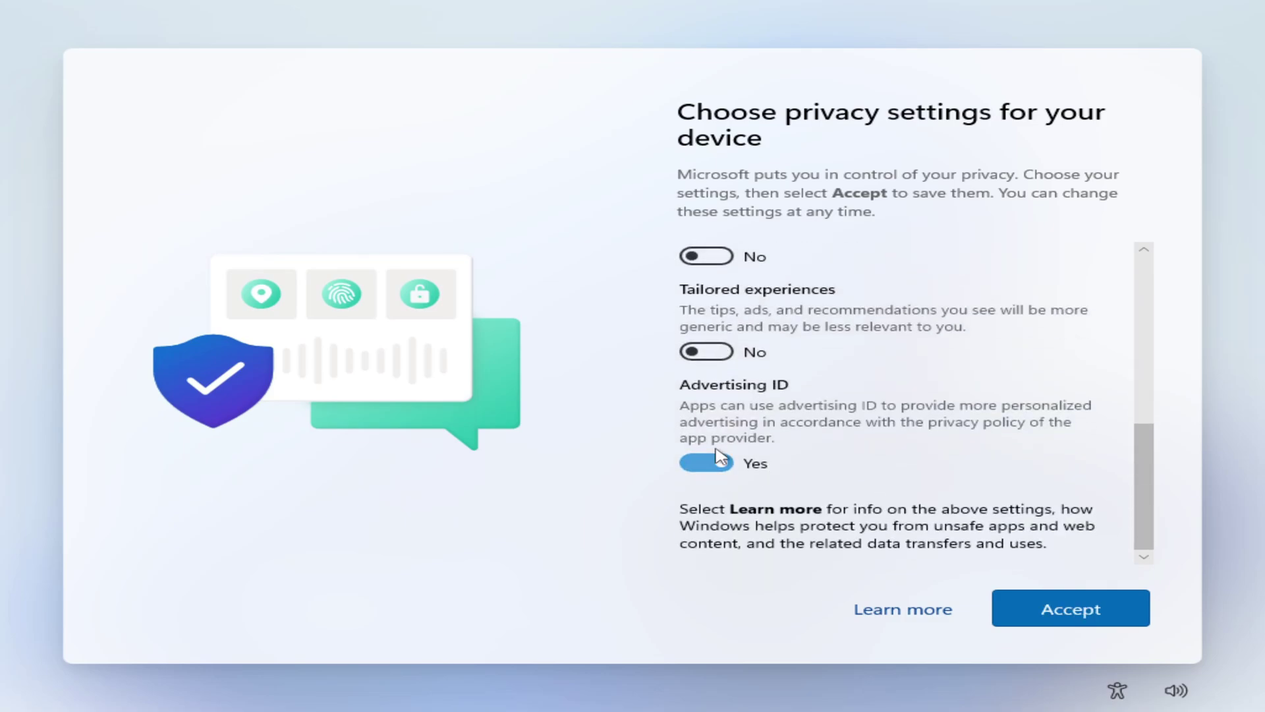
click(724, 463)
click(1064, 610)
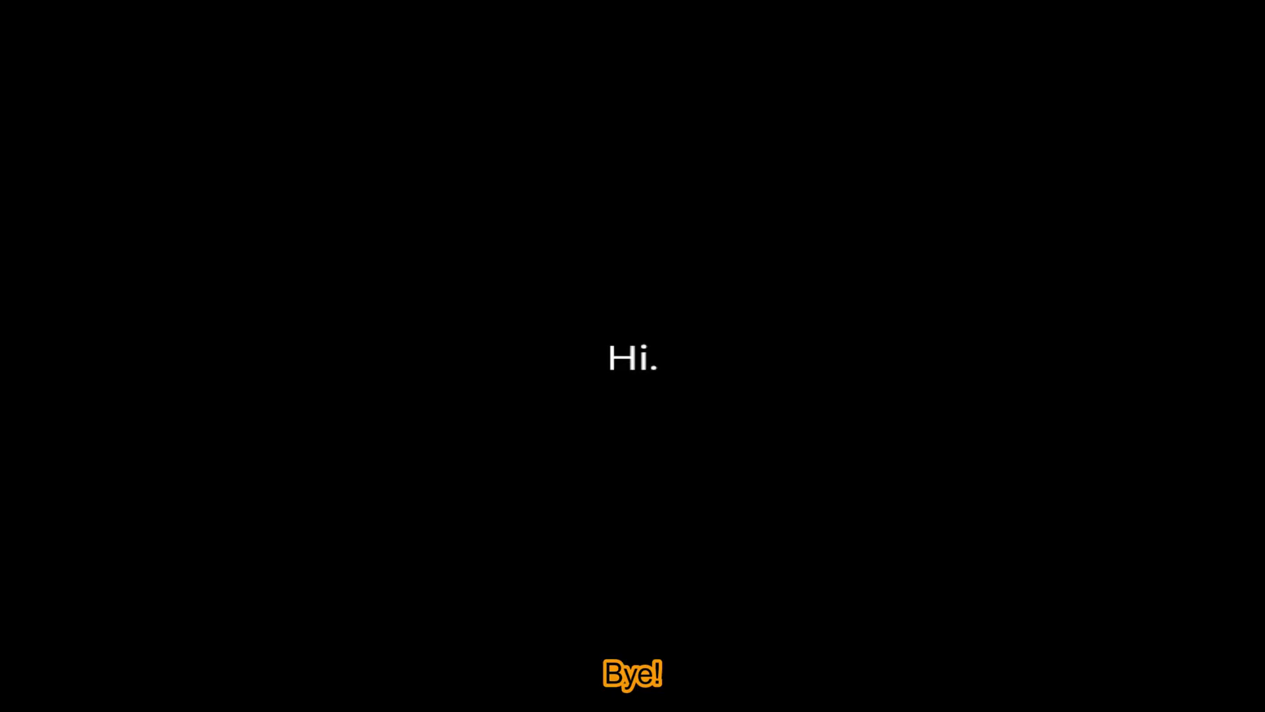
Sign out during the first-run greeting and sign back in to the Administrator account.
key(ctrl+alt+Delete)
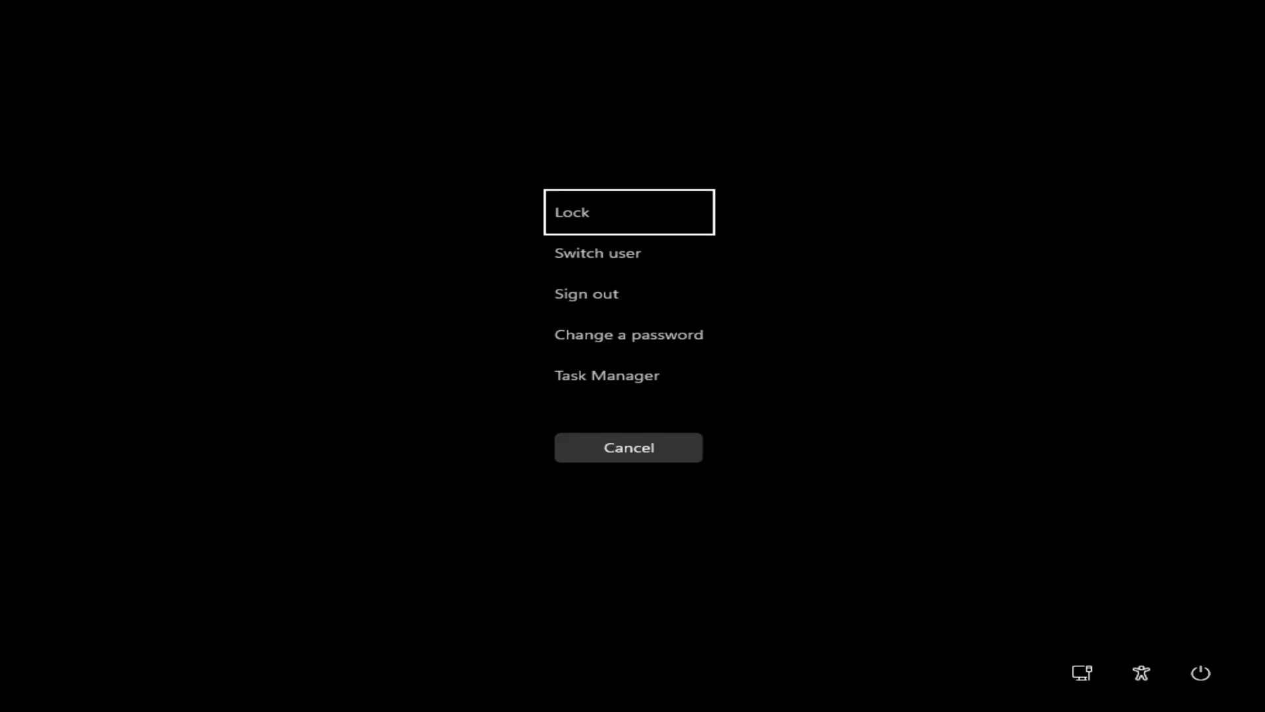
click(573, 294)
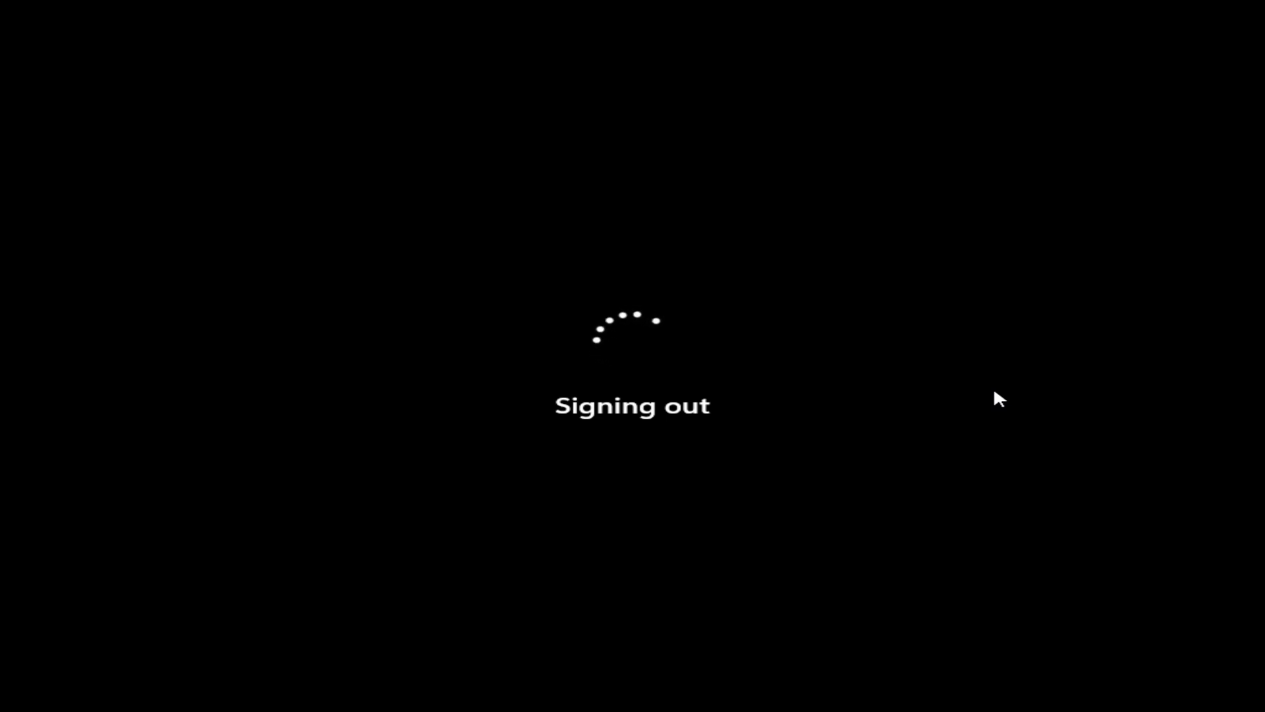
click(539, 386)
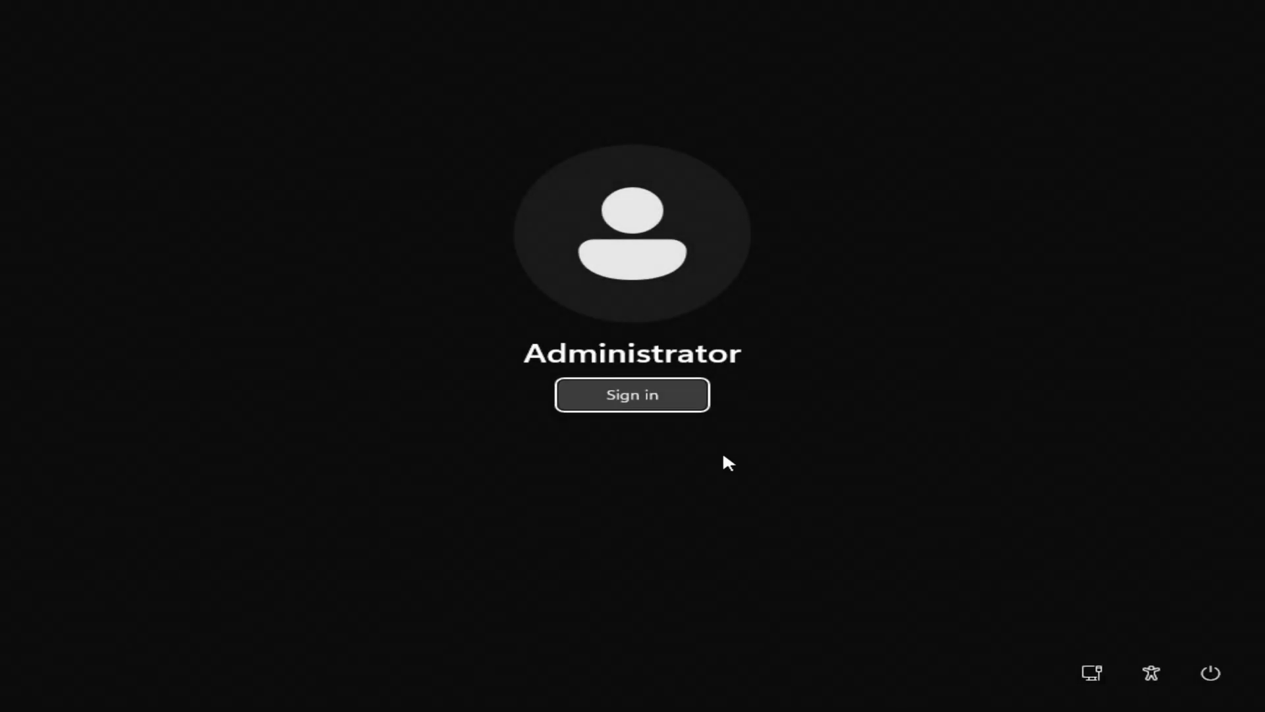
click(671, 399)
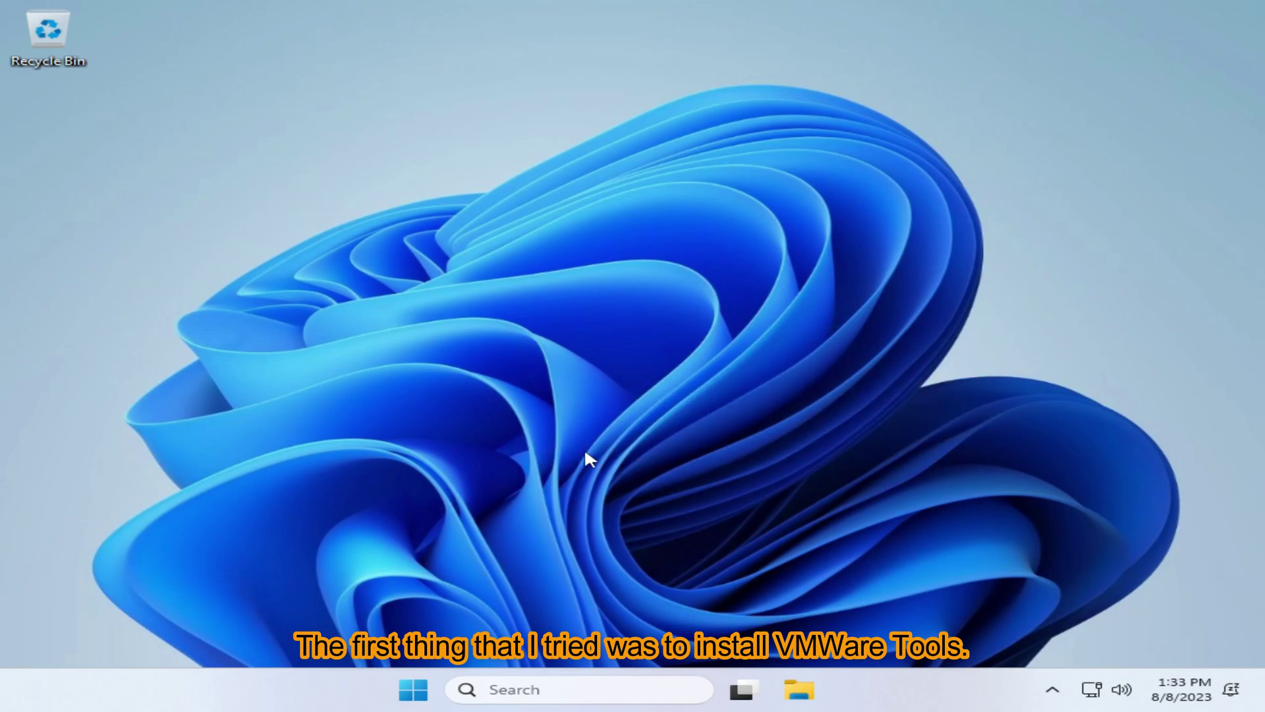
mouse_move(883, 396)
mouse_down()
mouse_move(647, 486)
mouse_move(692, 466)
mouse_up()
mouse_move(980, 353)
mouse_down()
mouse_move(879, 443)
mouse_move(923, 408)
mouse_up()
drag(494, 504, 832, 429)
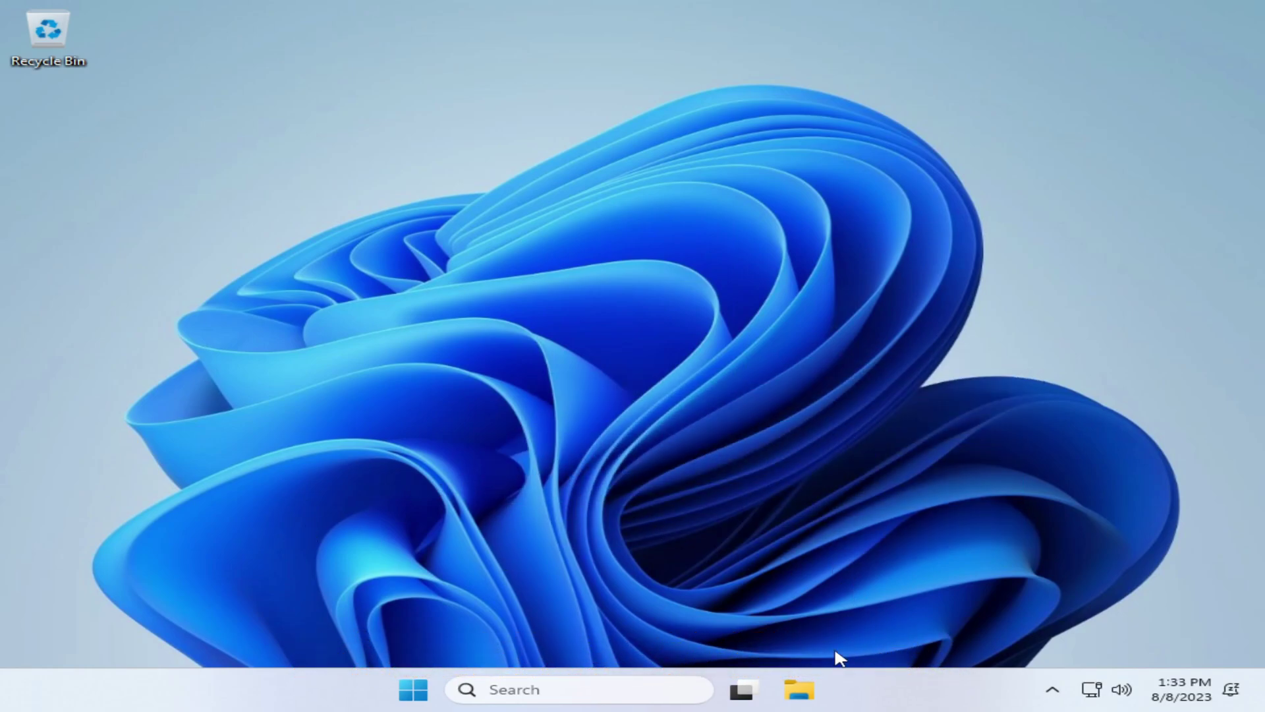
Check the free space of Local Disk (C:) in This PC and close File Explorer.
click(799, 689)
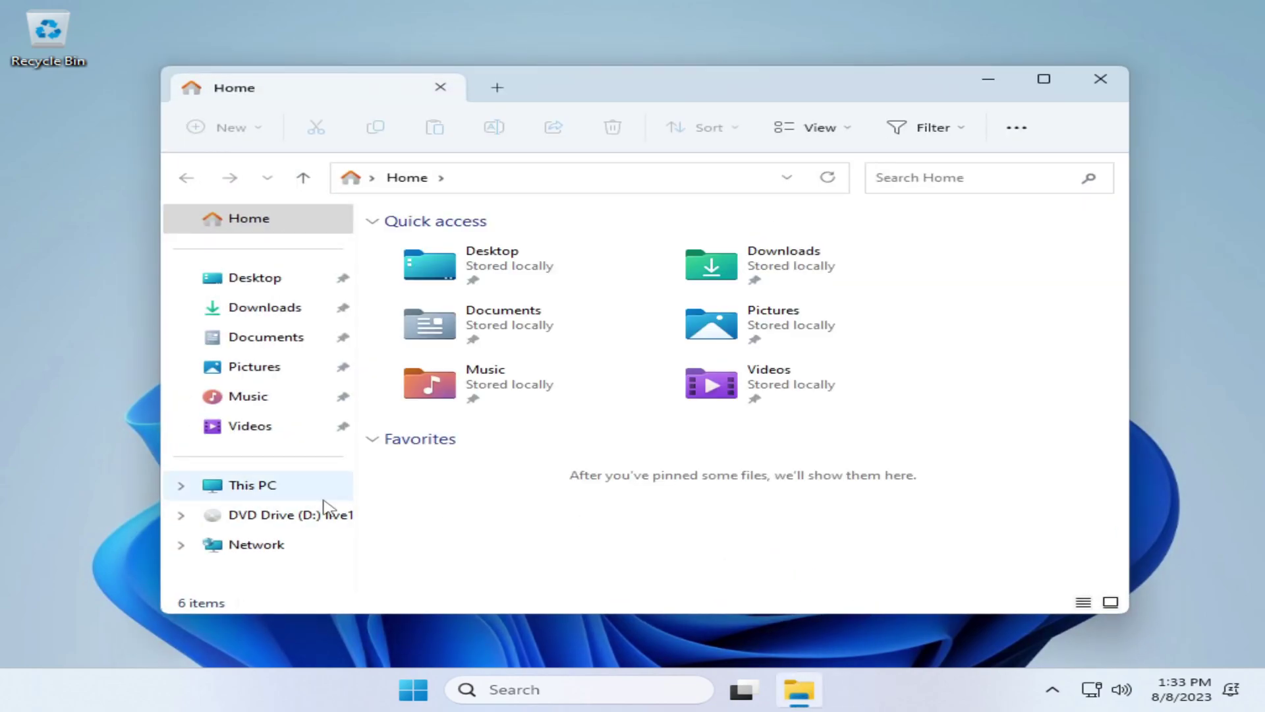
click(285, 497)
click(512, 283)
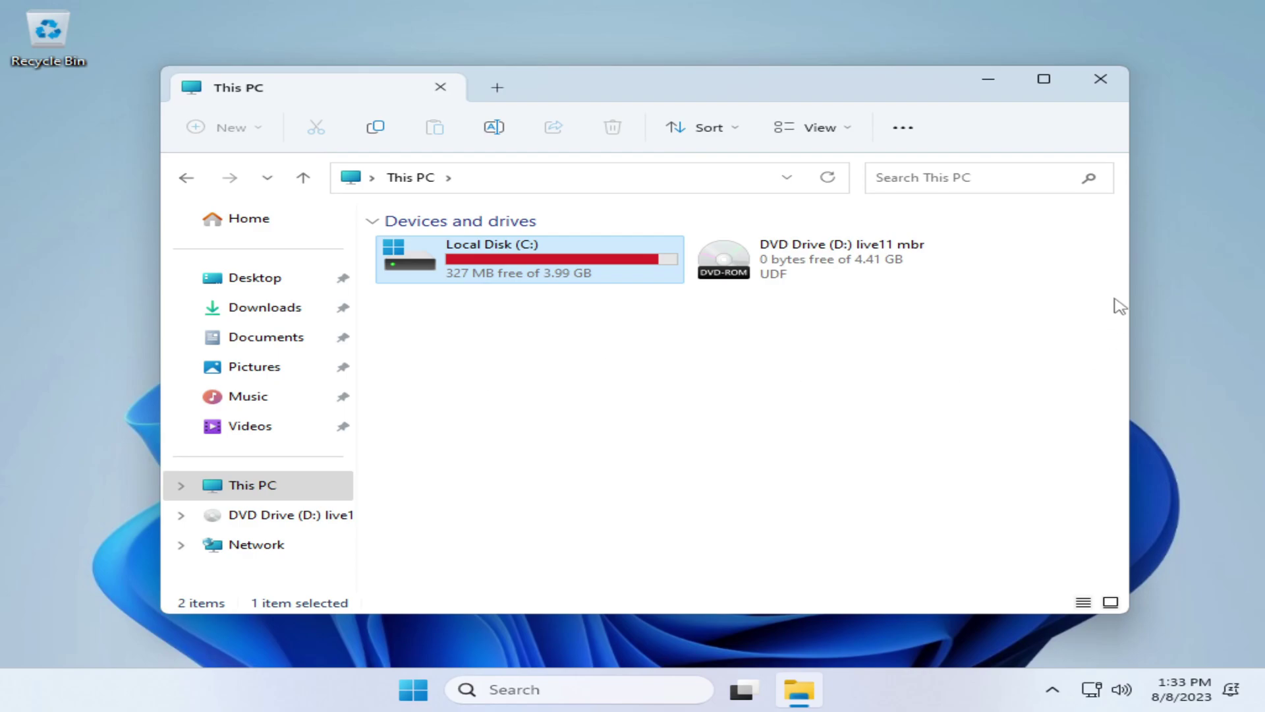
click(1100, 78)
Mount the VMware Tools installer in the virtual machine and readjust the full-screen view.
mouse_move(632, 13)
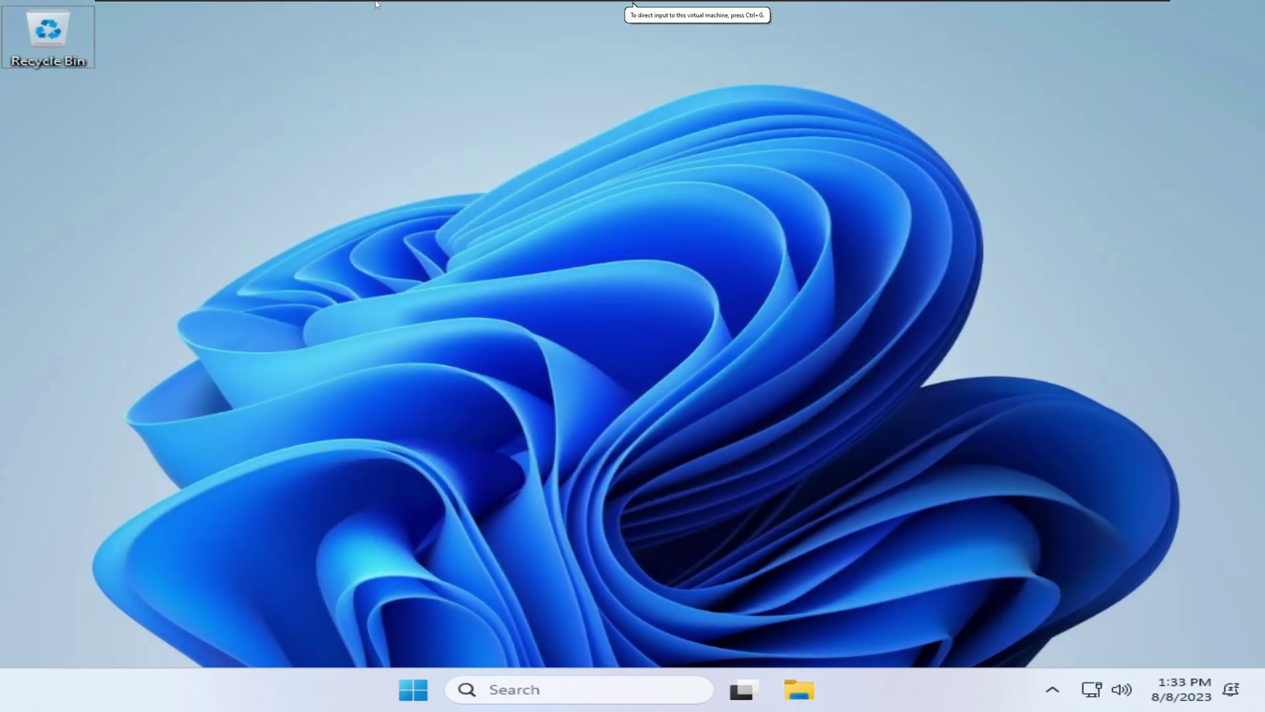
click(185, 7)
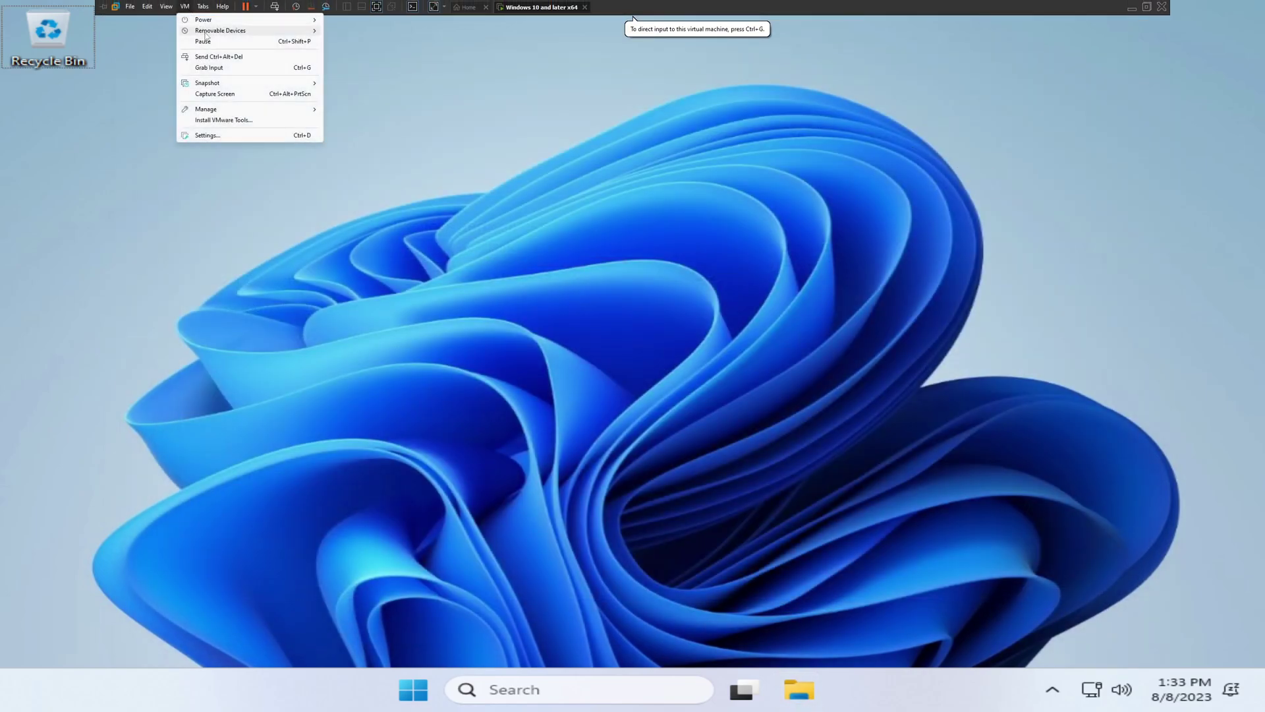
click(251, 121)
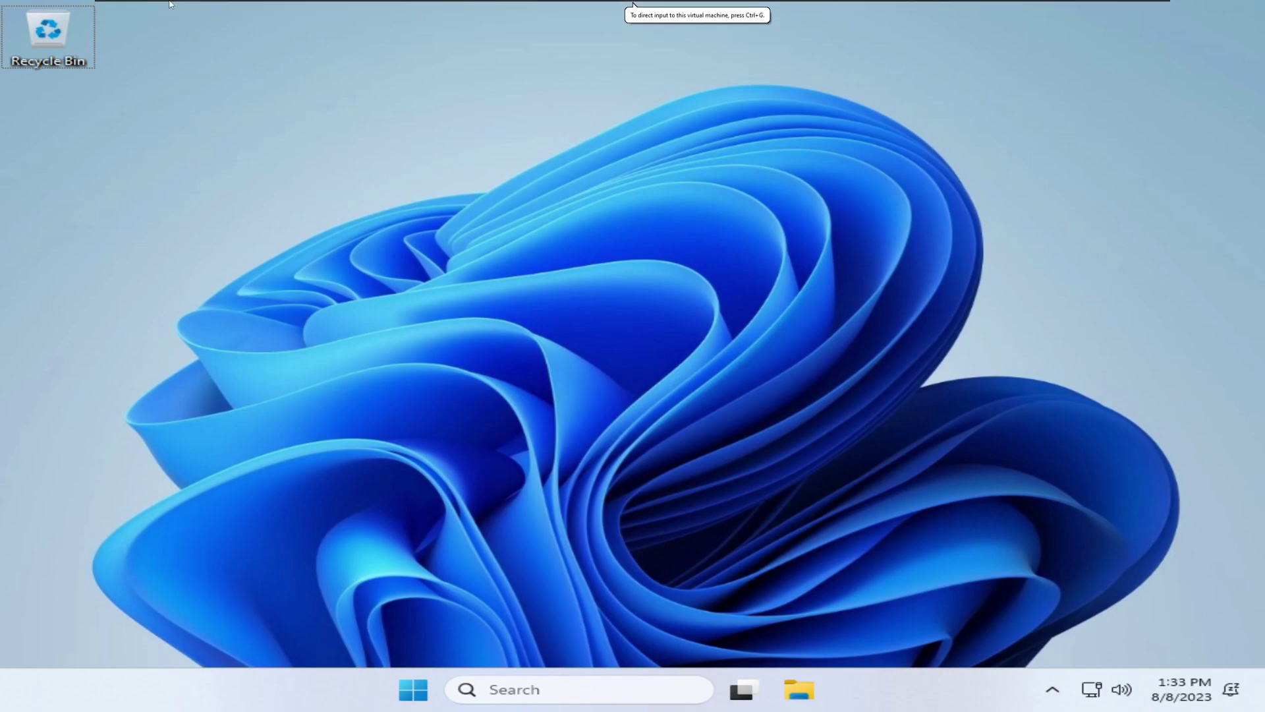
click(166, 7)
click(189, 31)
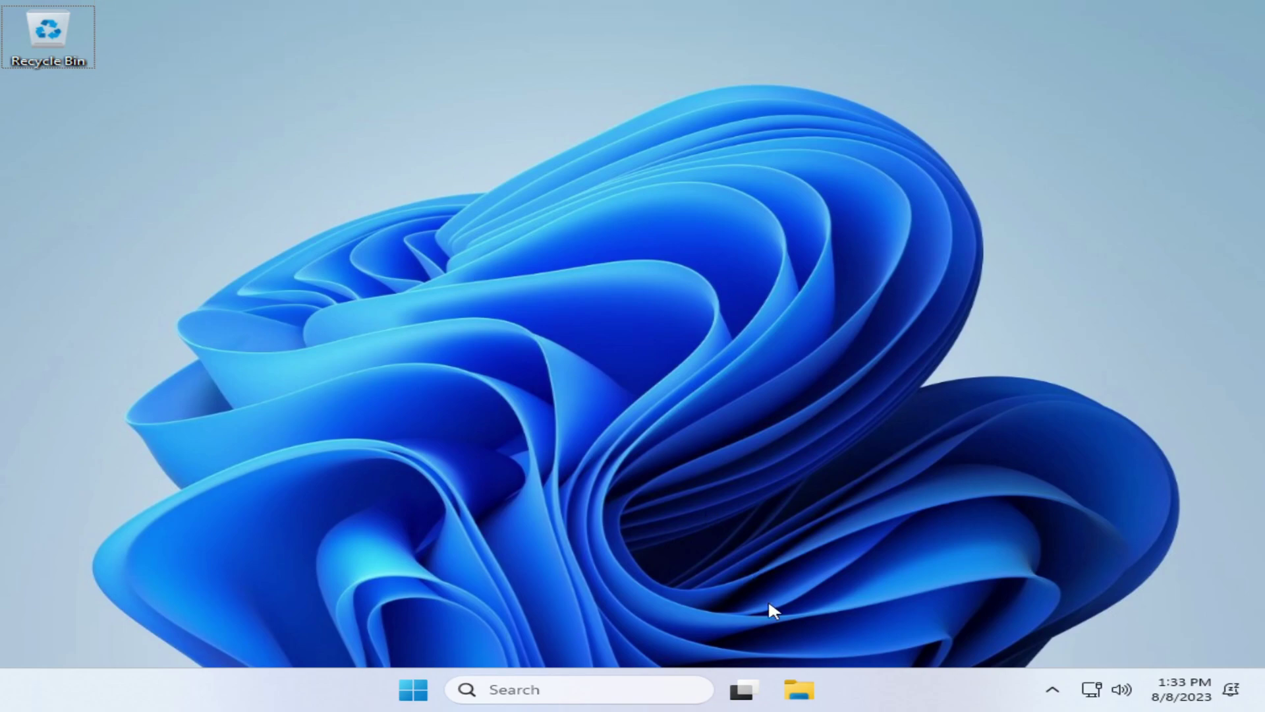
Launch the VMware Tools setup from DVD Drive (D:) and close File Explorer and the AutoPlay notification.
click(799, 689)
click(280, 485)
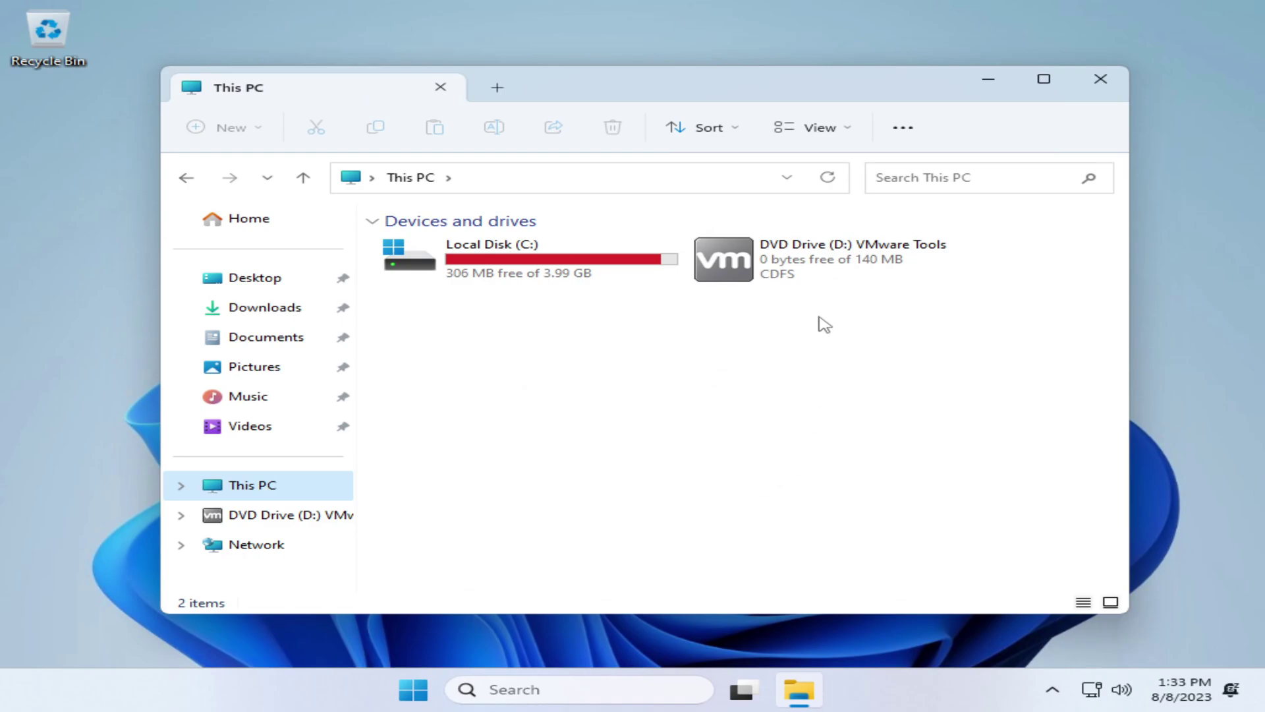
click(850, 267)
right_click(850, 270)
click(667, 317)
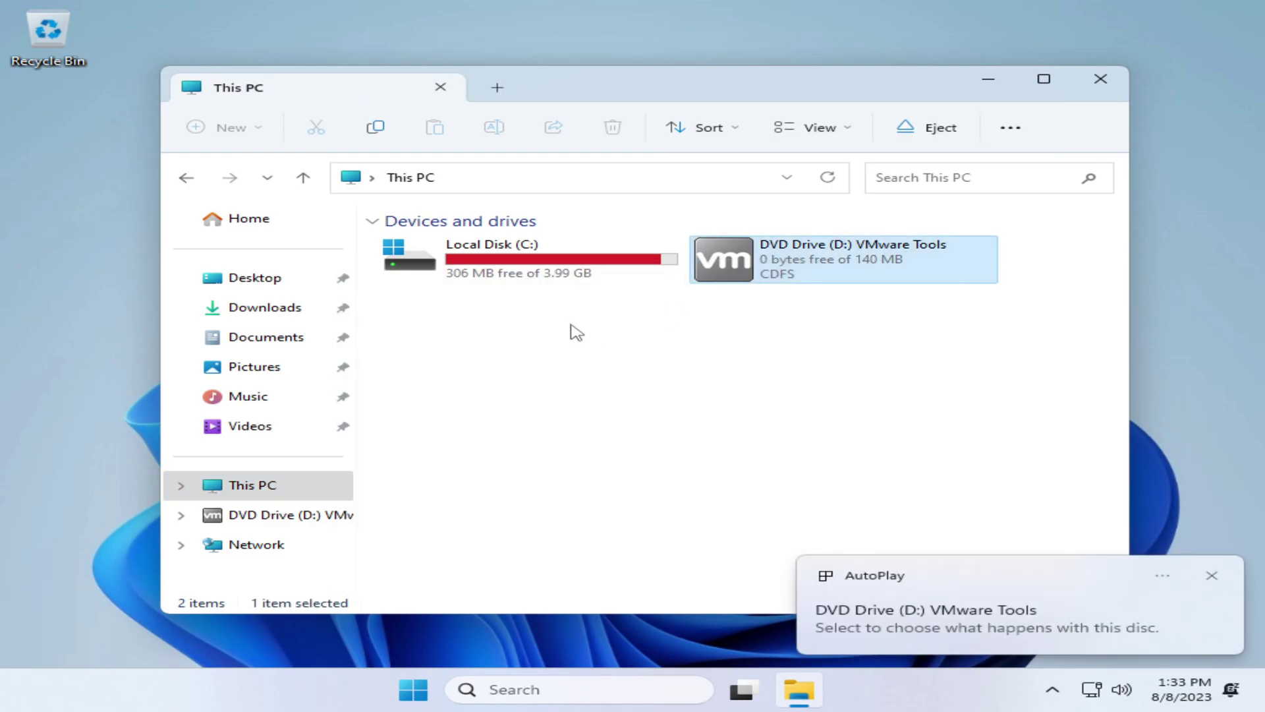
click(1101, 80)
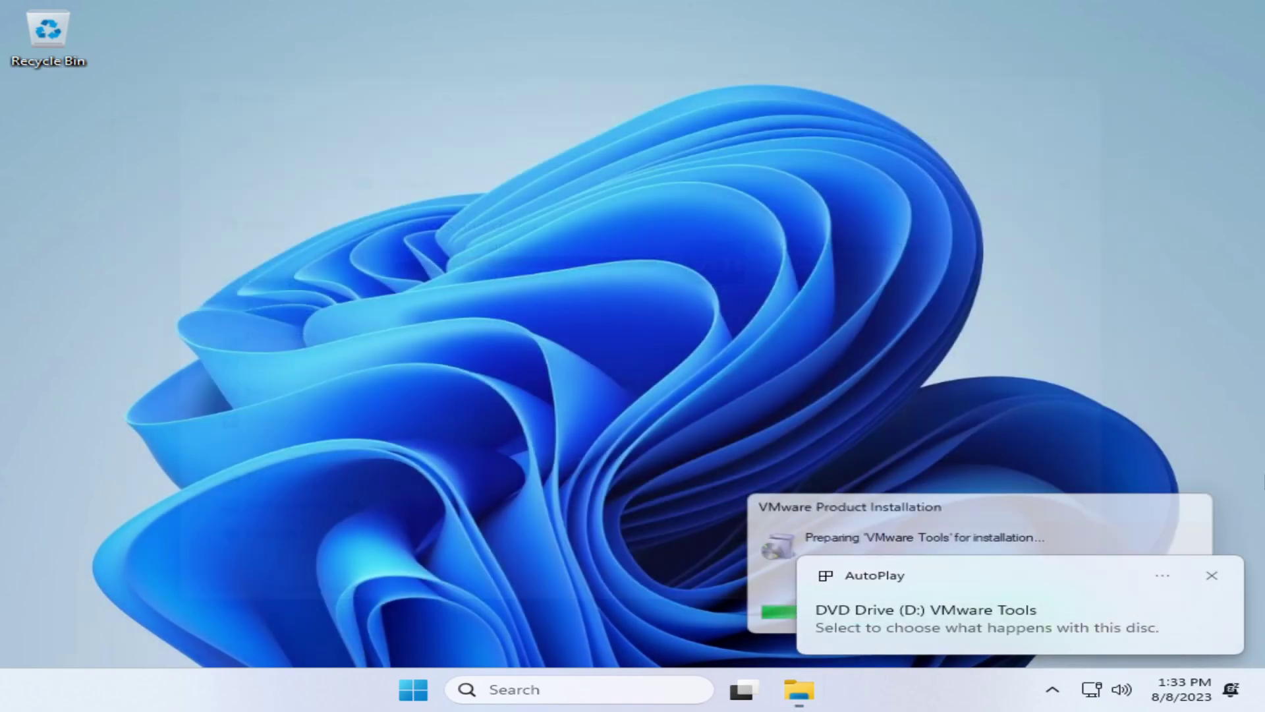
click(1212, 578)
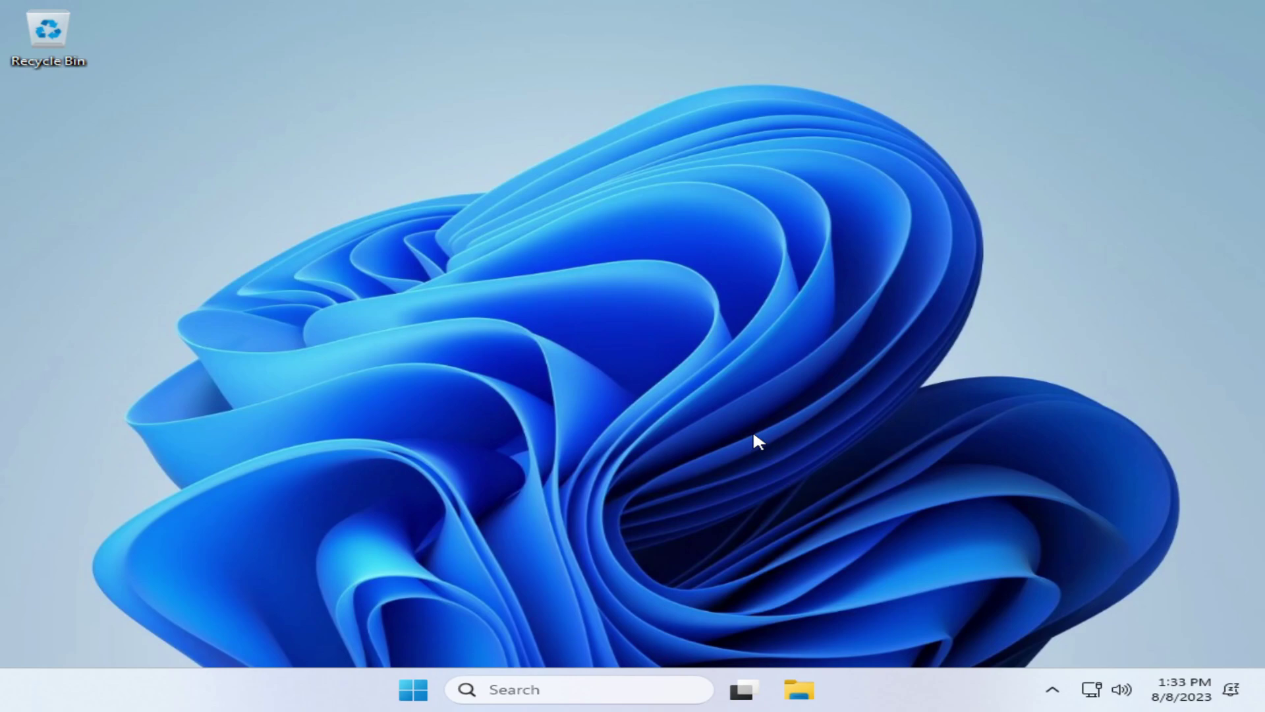
Try to install VMware Tools with the Typical setup type, retrying the installation once.
click(756, 487)
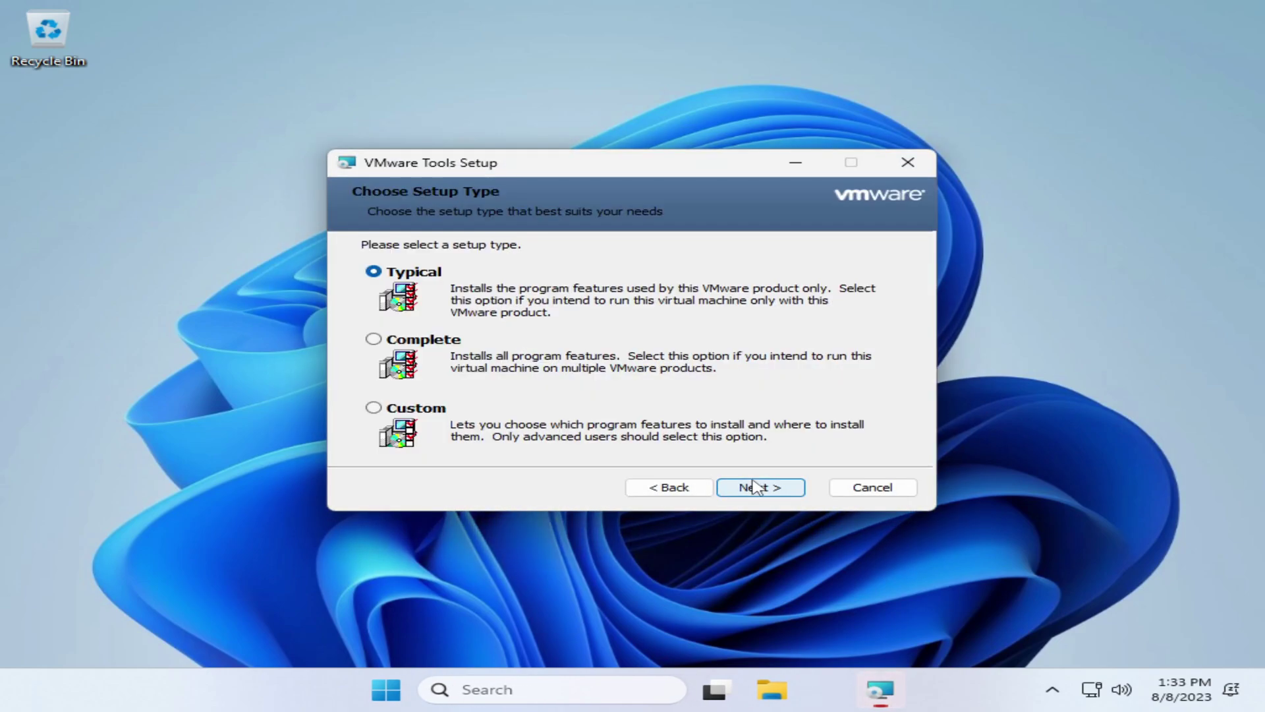
click(756, 488)
click(758, 491)
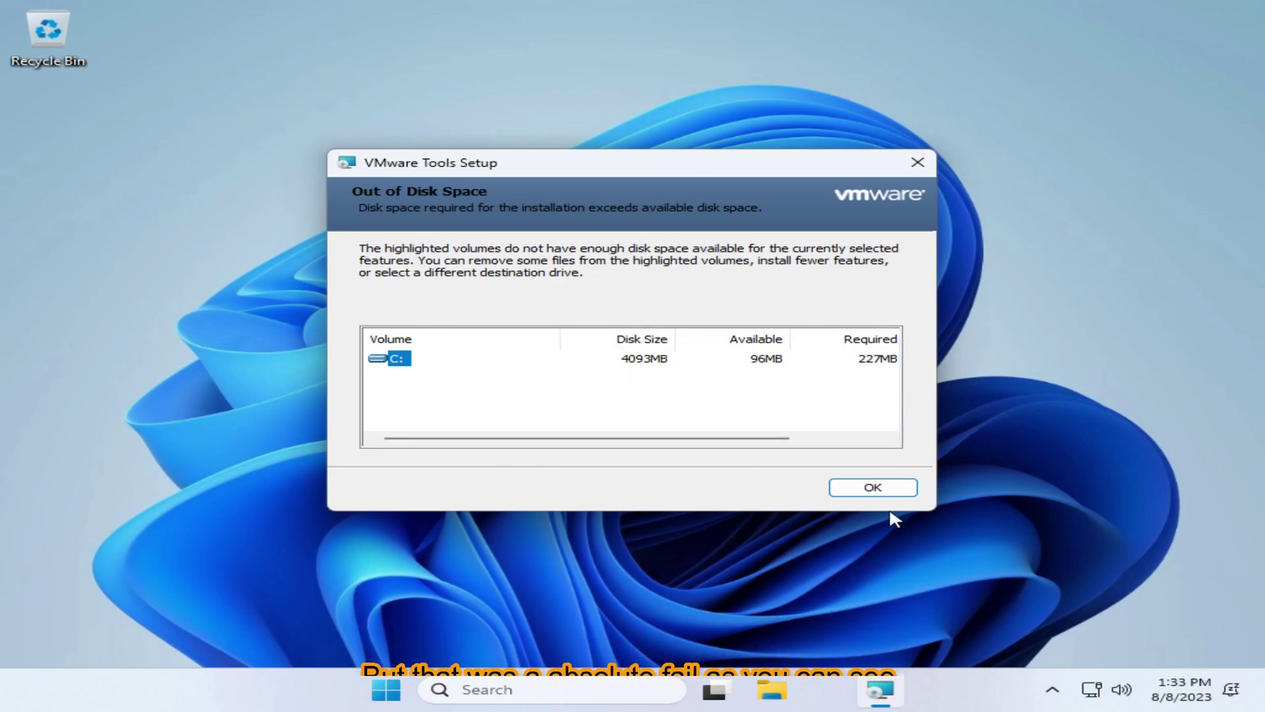
click(874, 487)
click(741, 487)
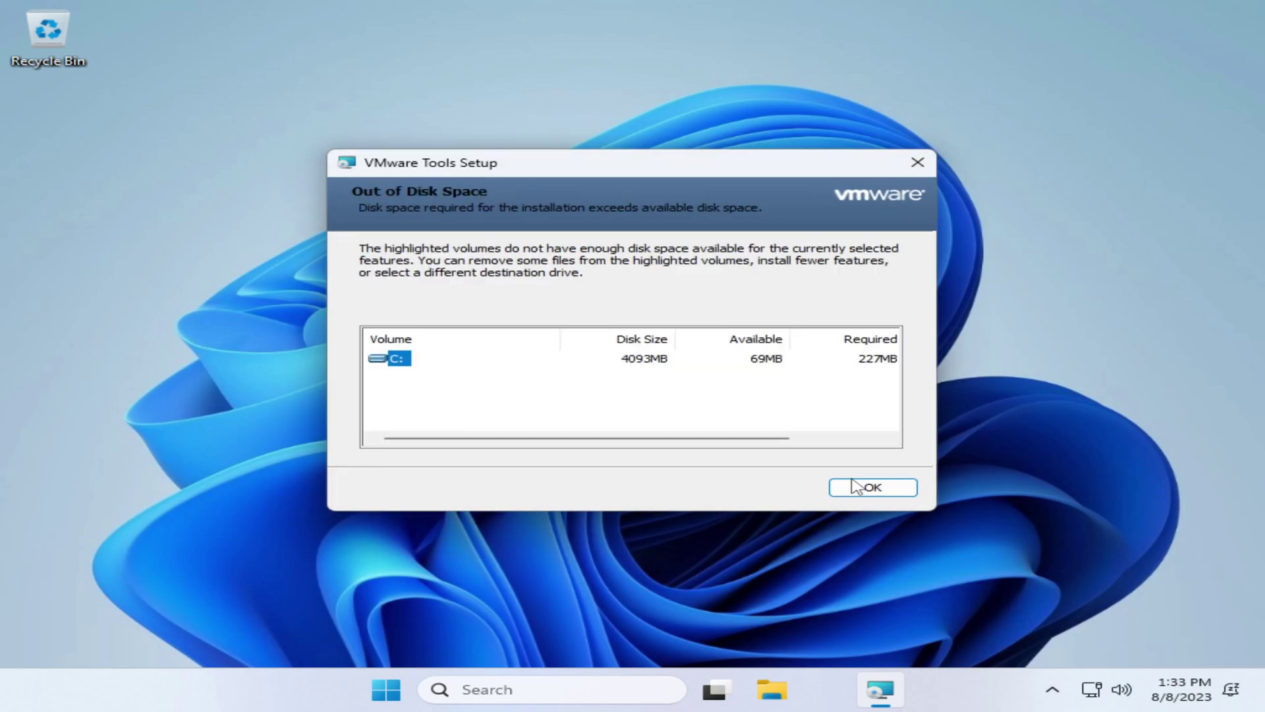
click(873, 486)
Recheck the remaining disk space on drive C: in This PC and close the window.
click(775, 688)
click(290, 489)
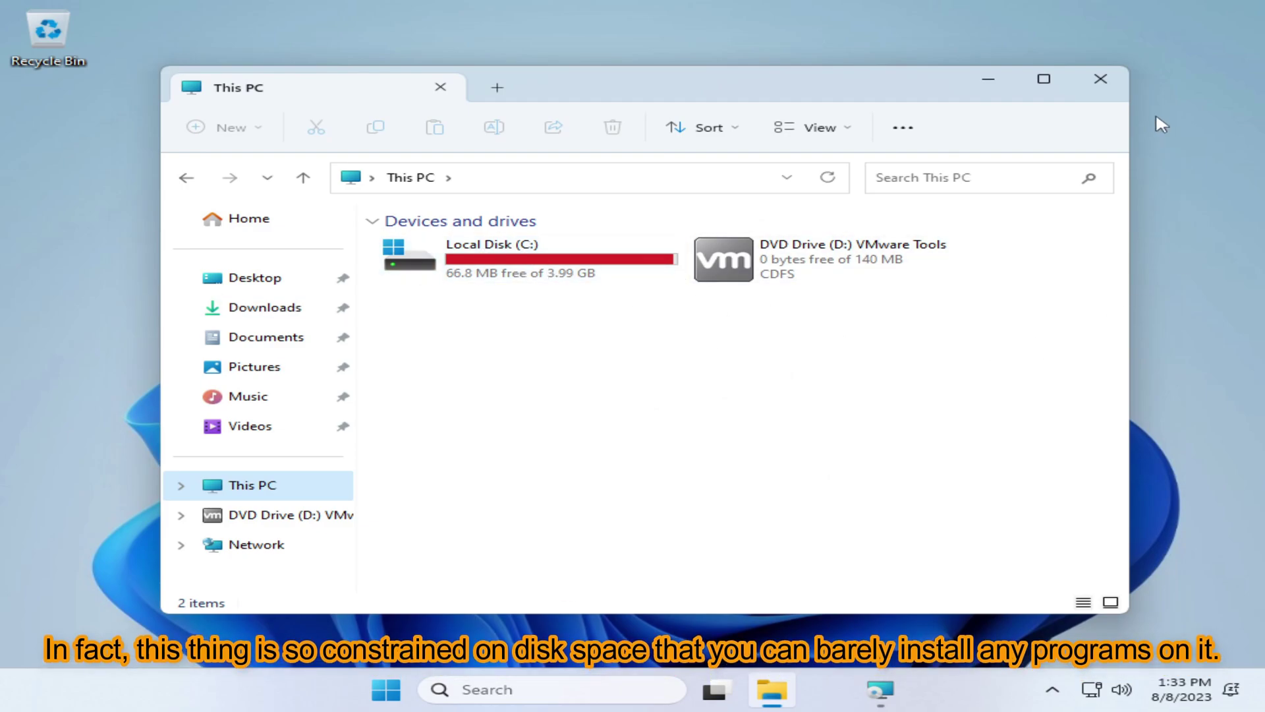
key(alt+F4)
Cancel the VMware Tools installation and exit the setup wizard.
click(853, 485)
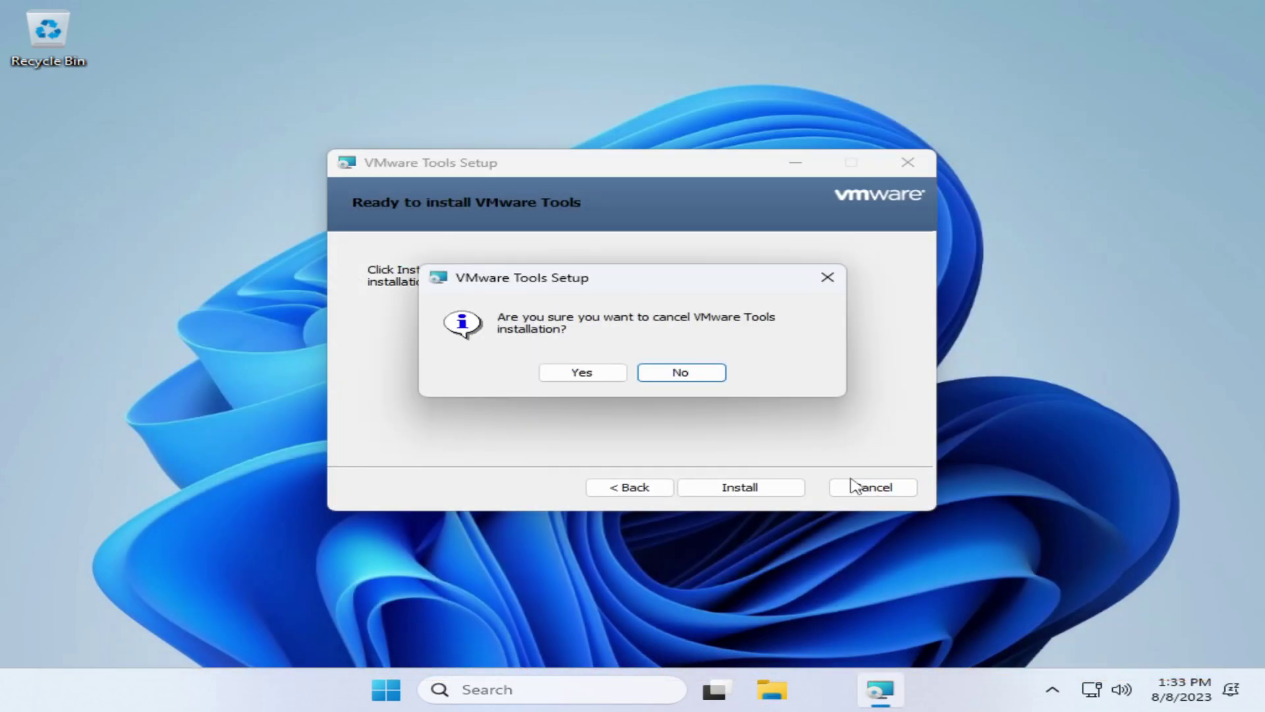
click(599, 374)
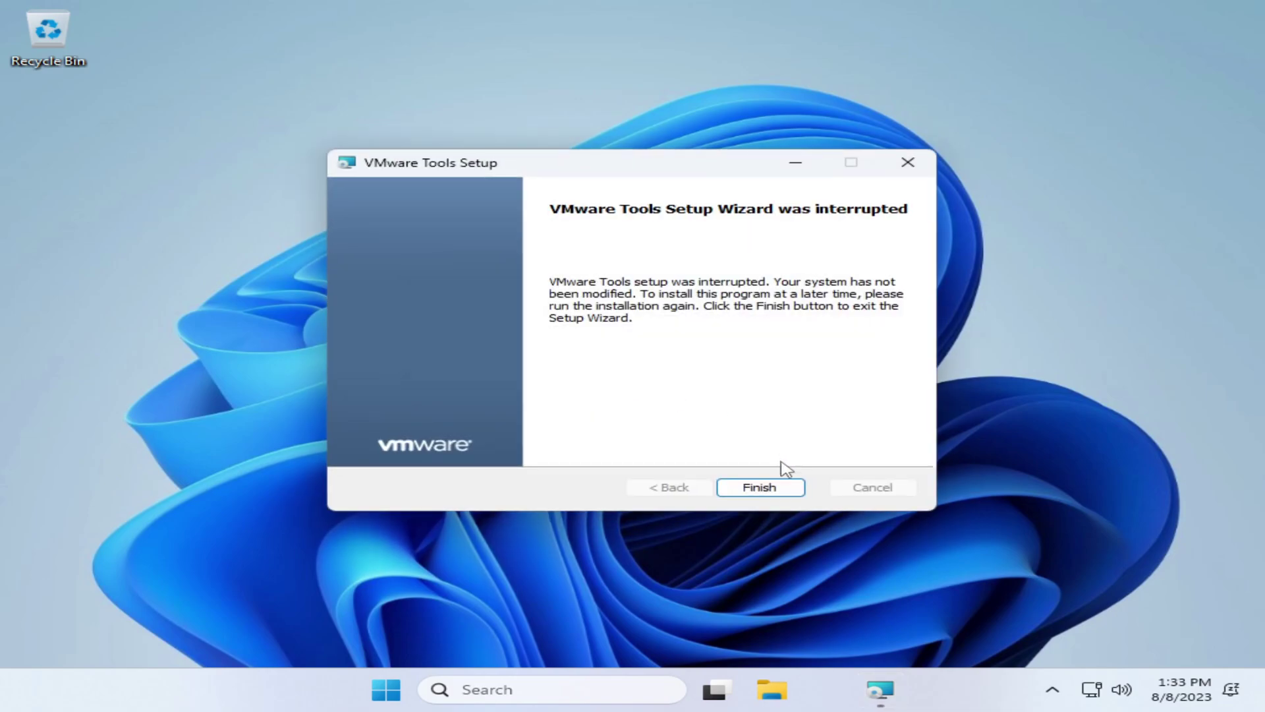
click(787, 483)
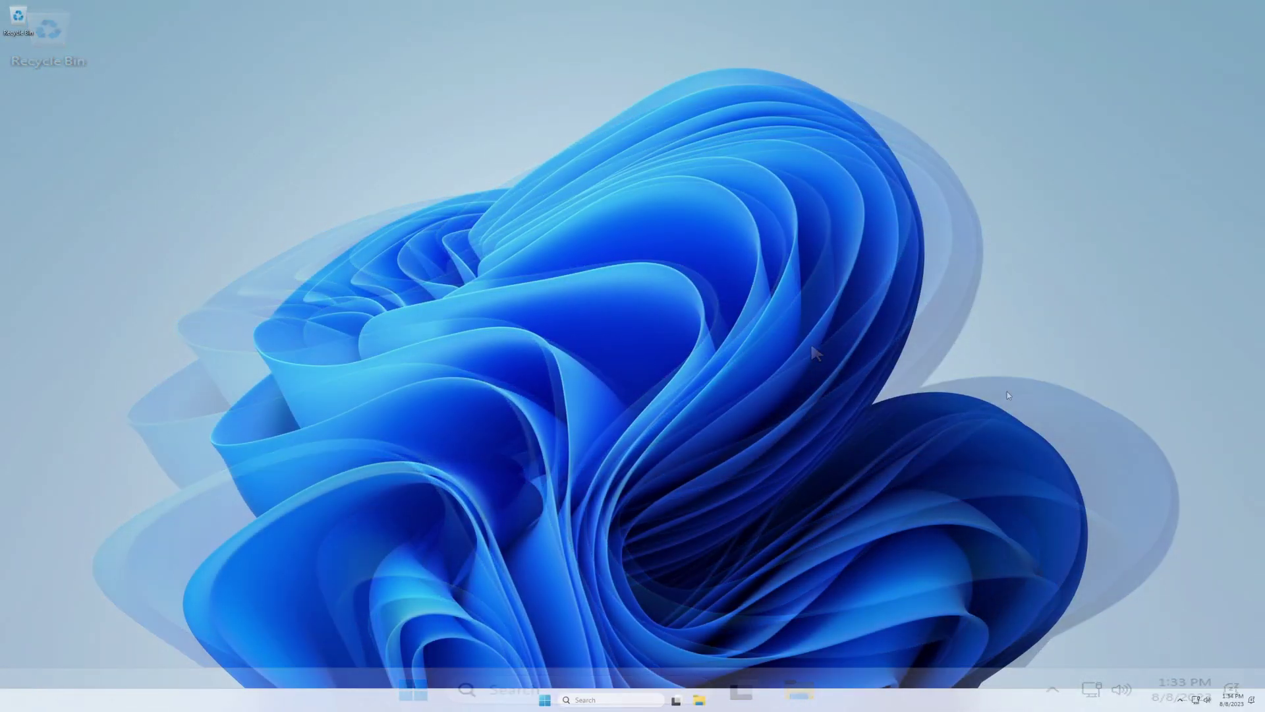
Open Calculator from the pinned Start menu apps.
click(546, 701)
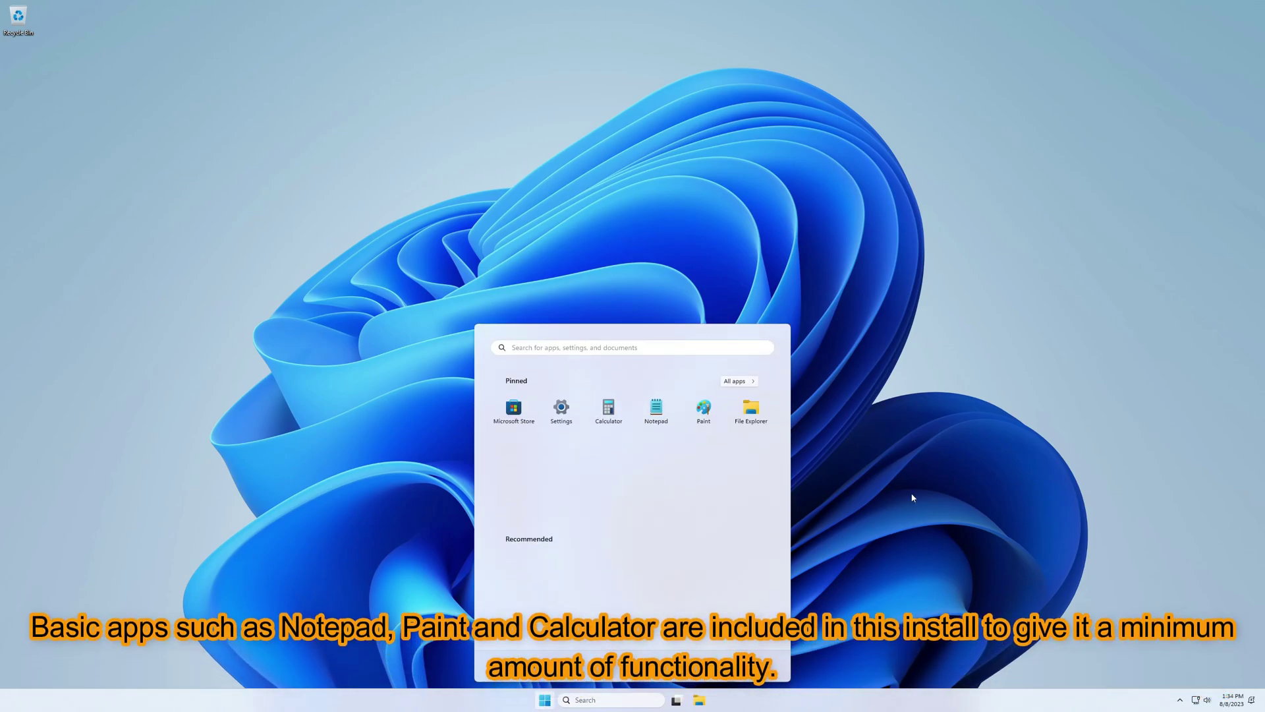
click(608, 409)
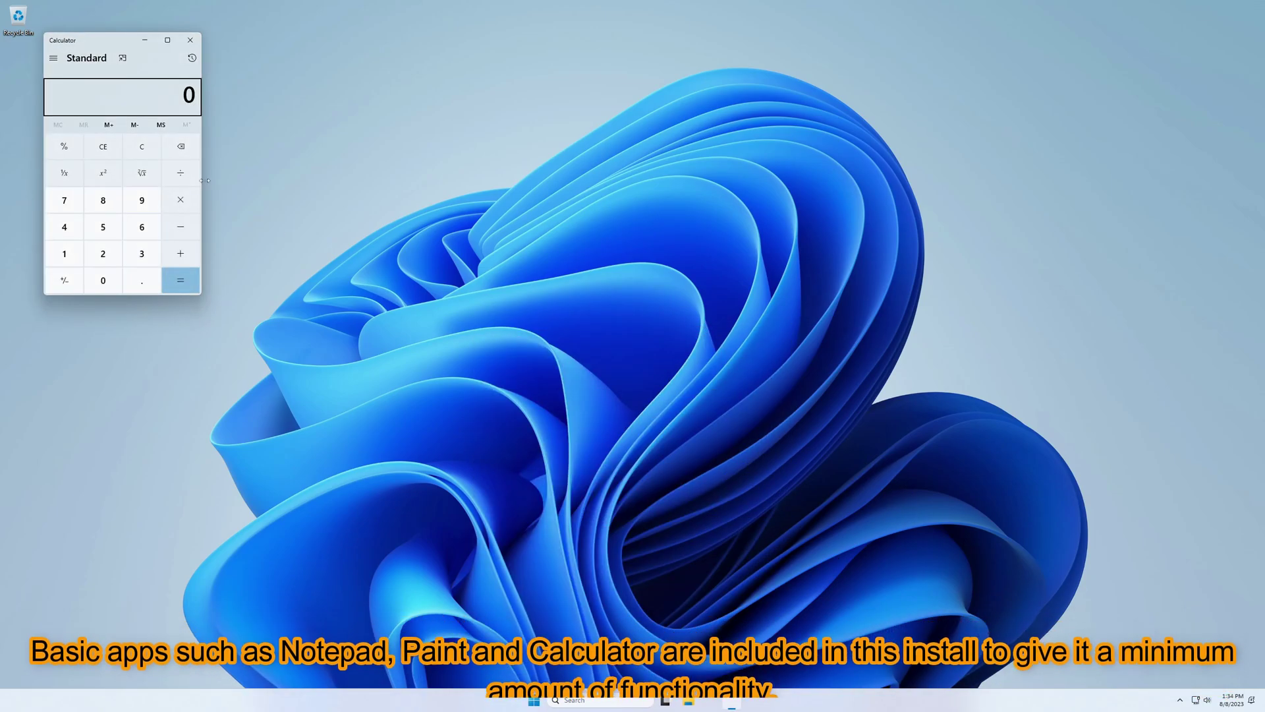
Move the Calculator window to the middle of the desktop and multiply 9 by 9 in Standard mode.
drag(112, 39, 682, 254)
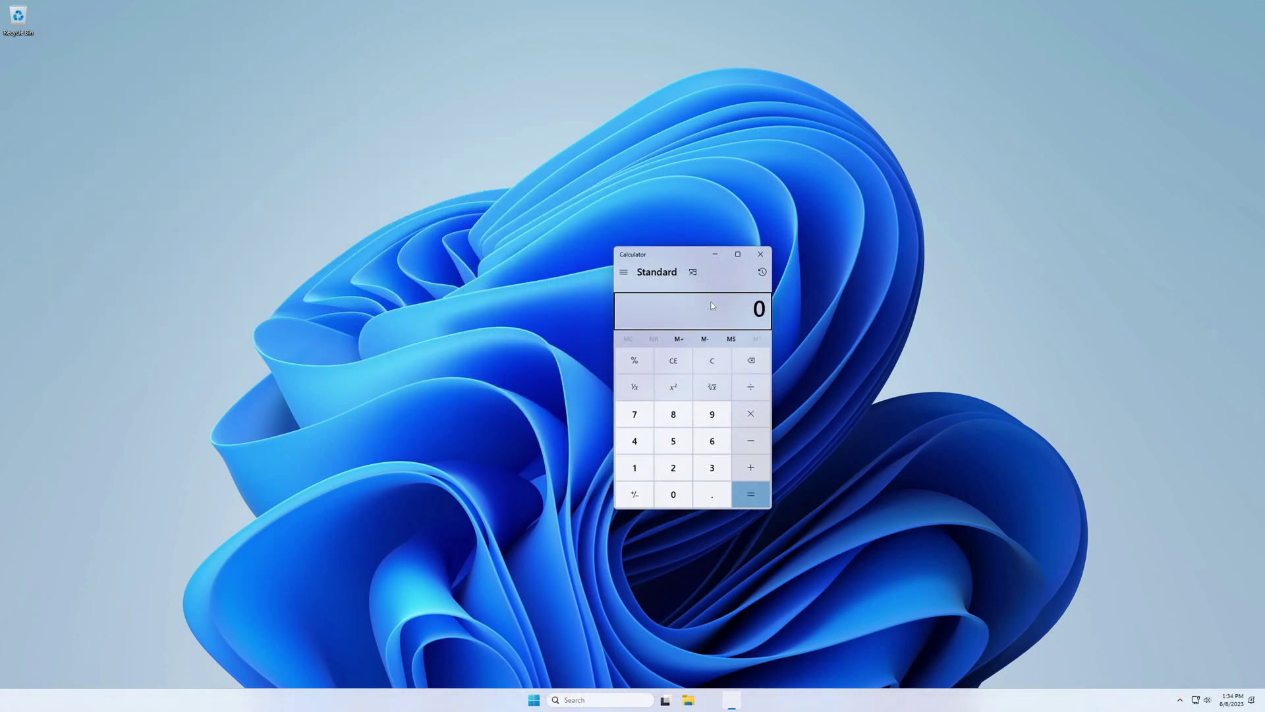
click(712, 413)
click(750, 414)
click(712, 414)
click(751, 494)
Switch Calculator to Scientific mode and try to take the square root of 4 by applying the root before the number.
click(624, 272)
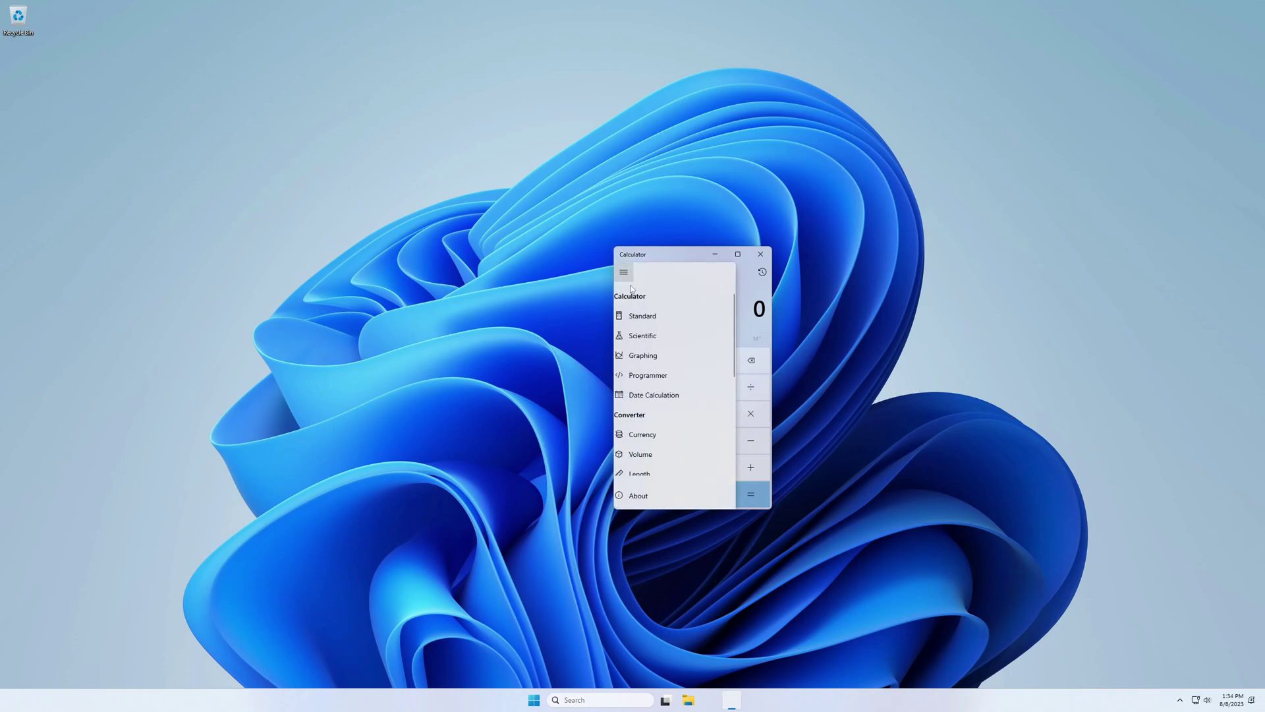
click(652, 332)
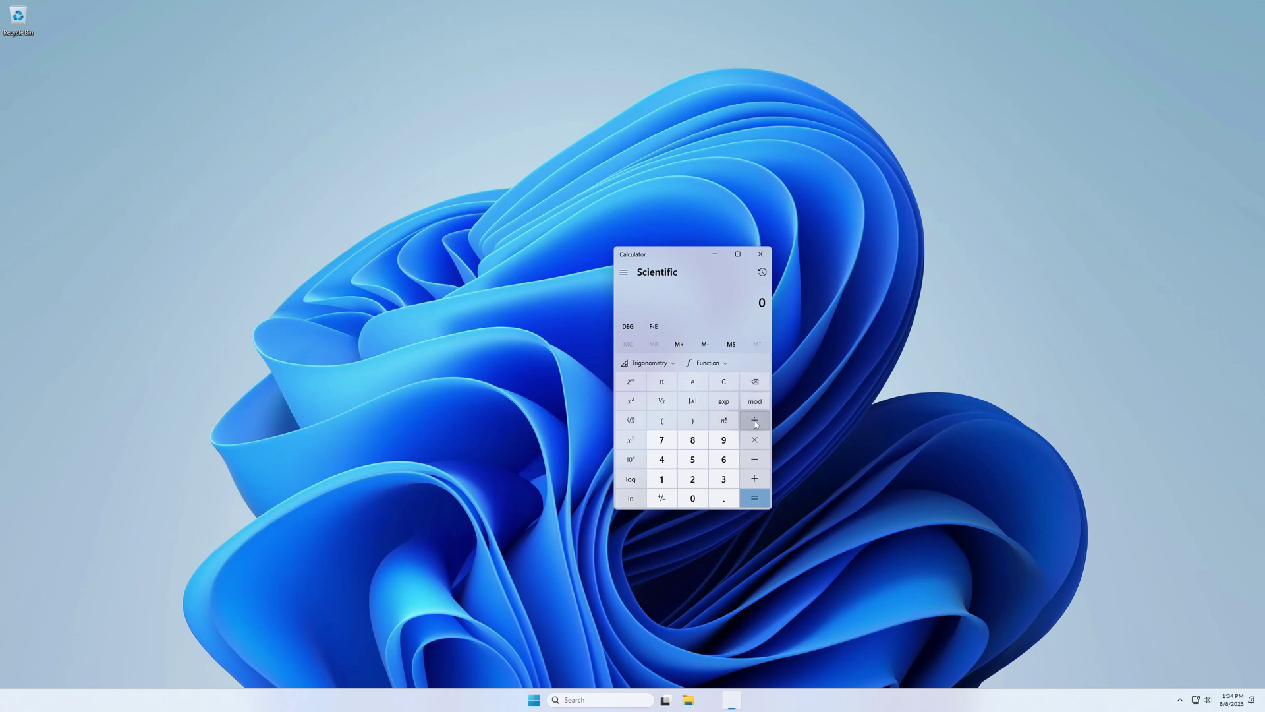
click(631, 421)
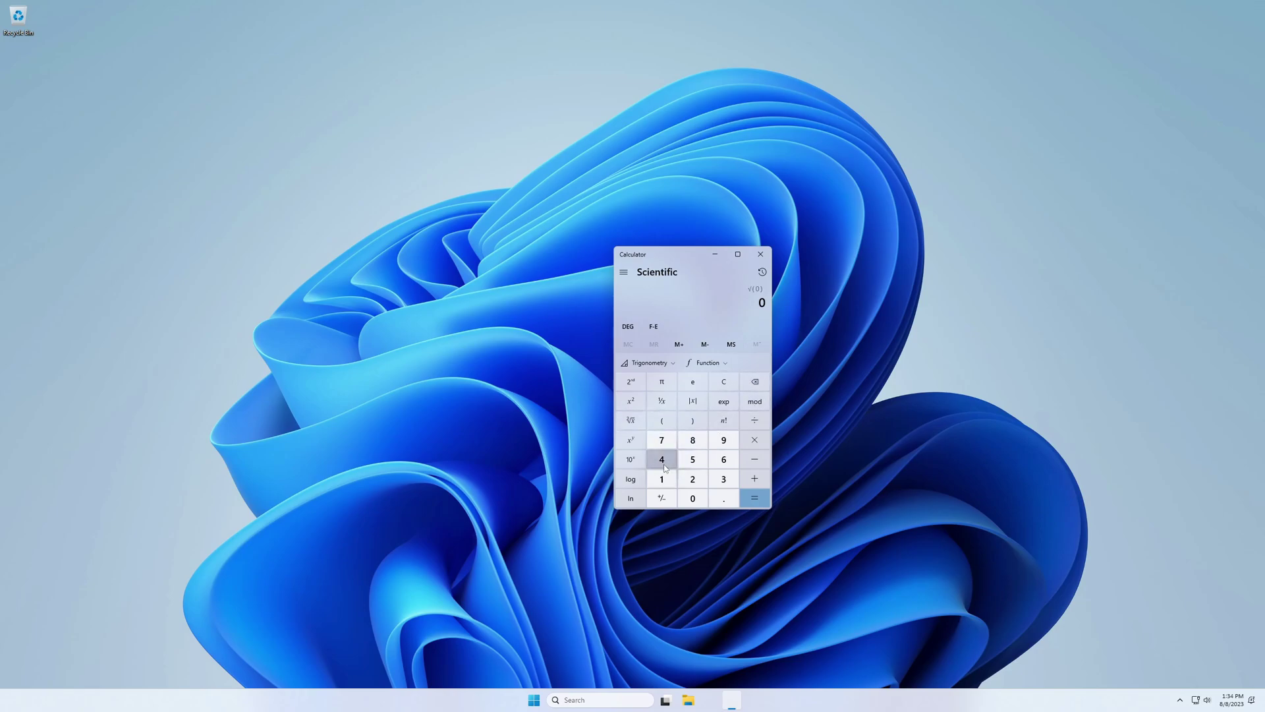
click(665, 467)
click(754, 497)
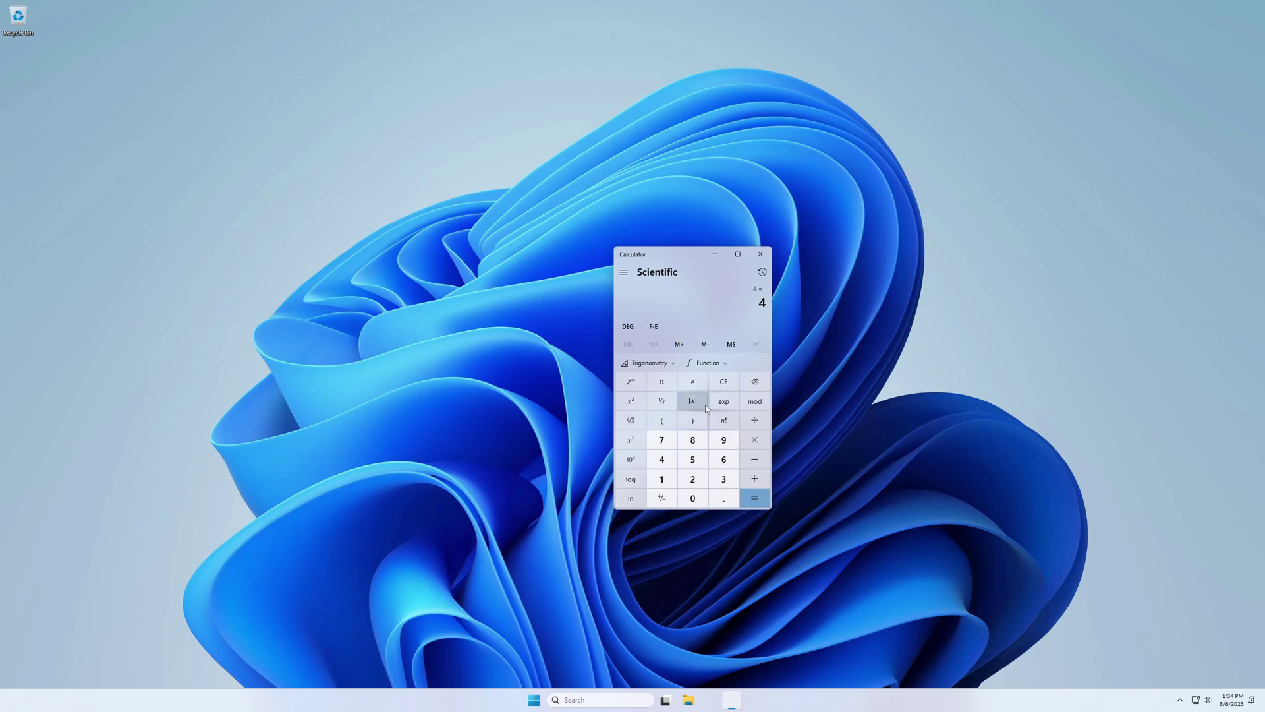
Clear the entry, calculate the square roots of 2 and 4, and close Calculator.
click(728, 381)
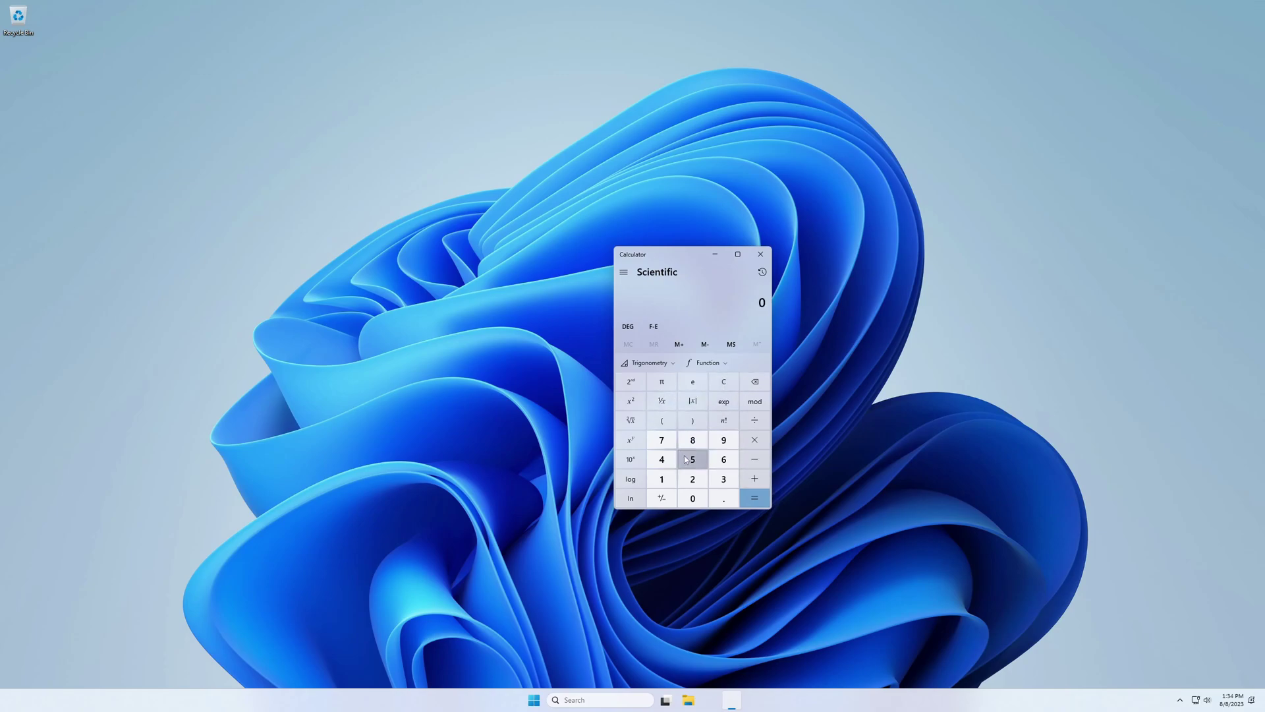
click(690, 479)
click(631, 420)
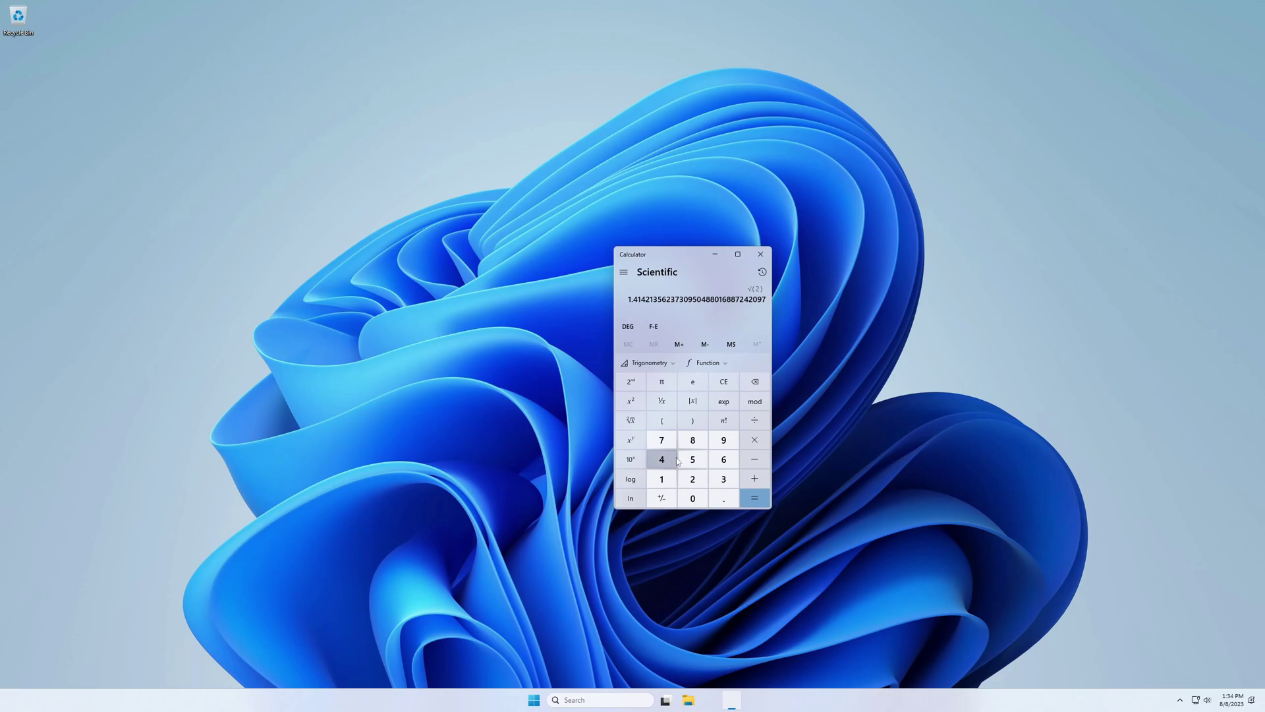
click(724, 381)
click(656, 458)
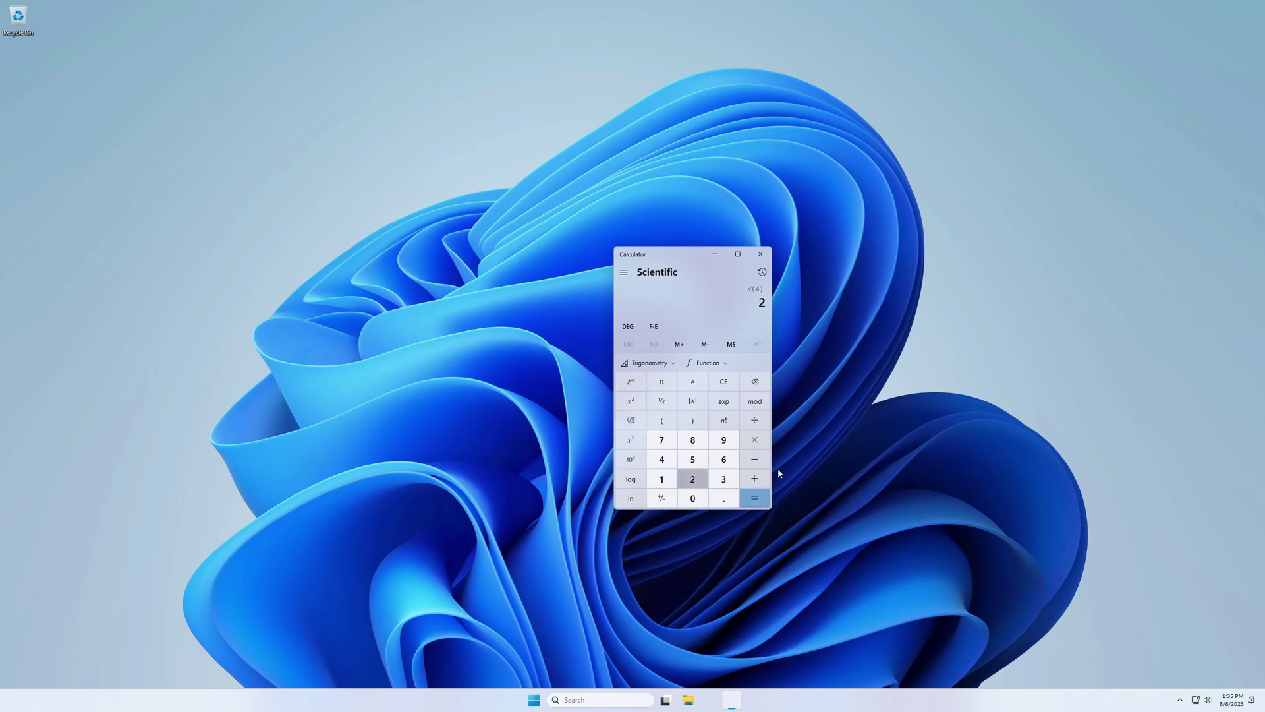
mouse_move(685, 283)
mouse_down()
mouse_move(648, 331)
mouse_move(706, 283)
mouse_up()
click(782, 255)
Write "this is Windows 11 actually running from a cd!!!" in a new Notepad document, undo the text, and close Notepad.
click(545, 700)
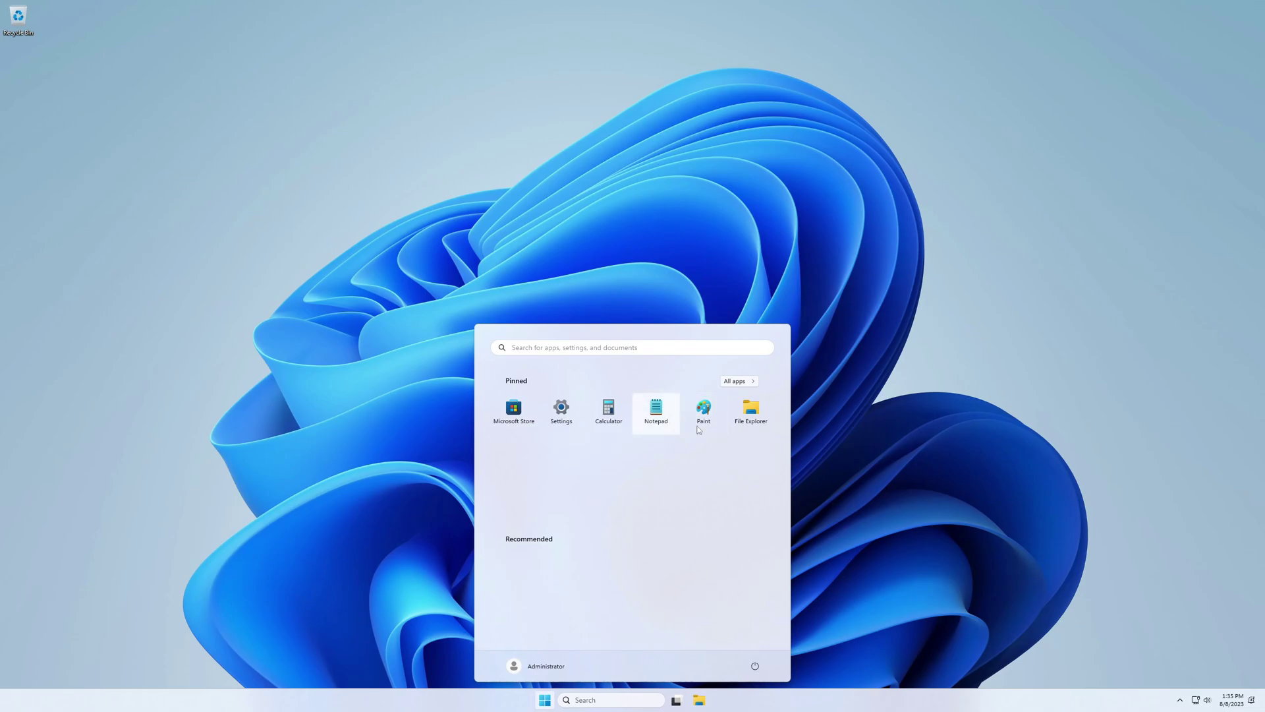
click(662, 415)
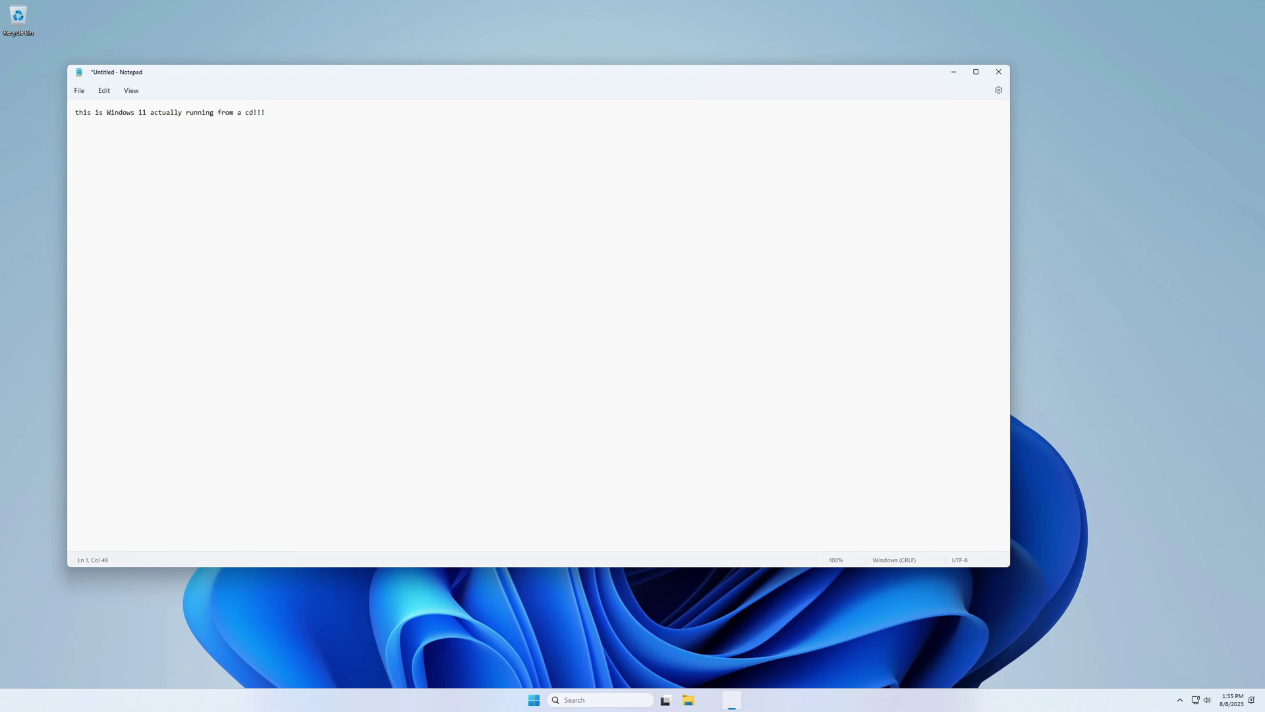
key(ctrl+z)
click(998, 71)
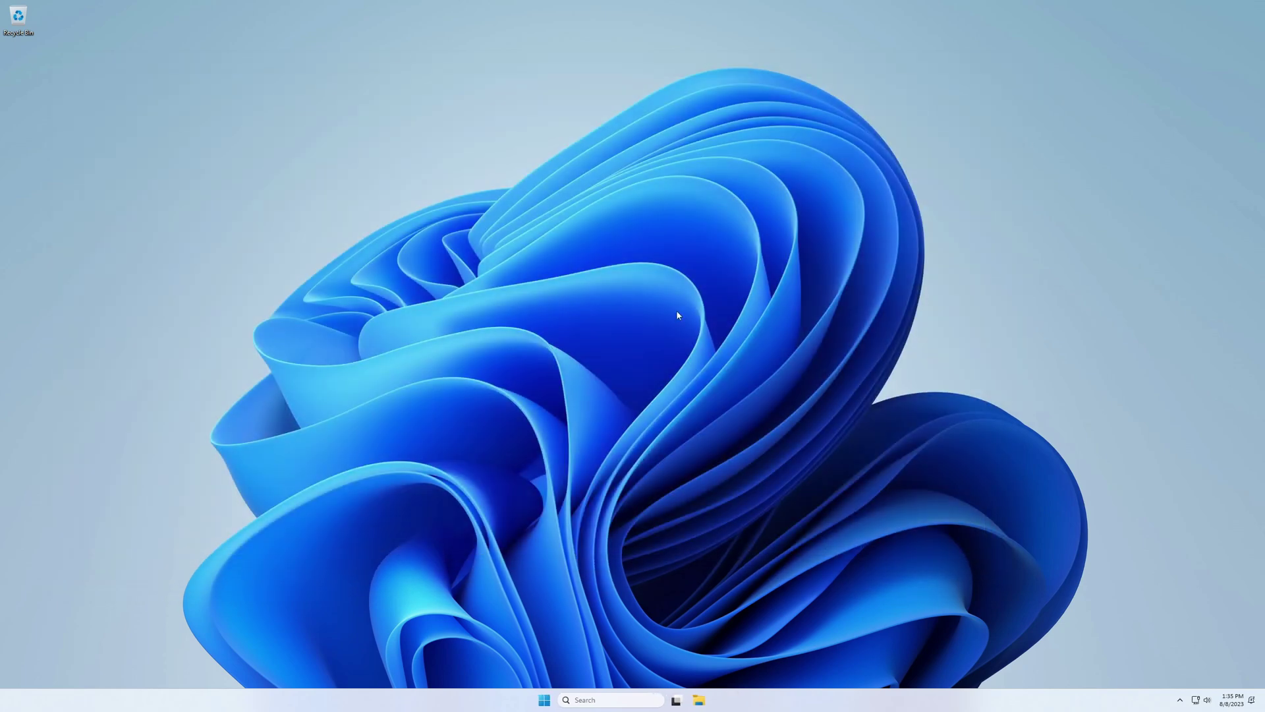
Draw a face with two long vertical strokes and a wide curved smile in Paint, and close it without saving.
key(super)
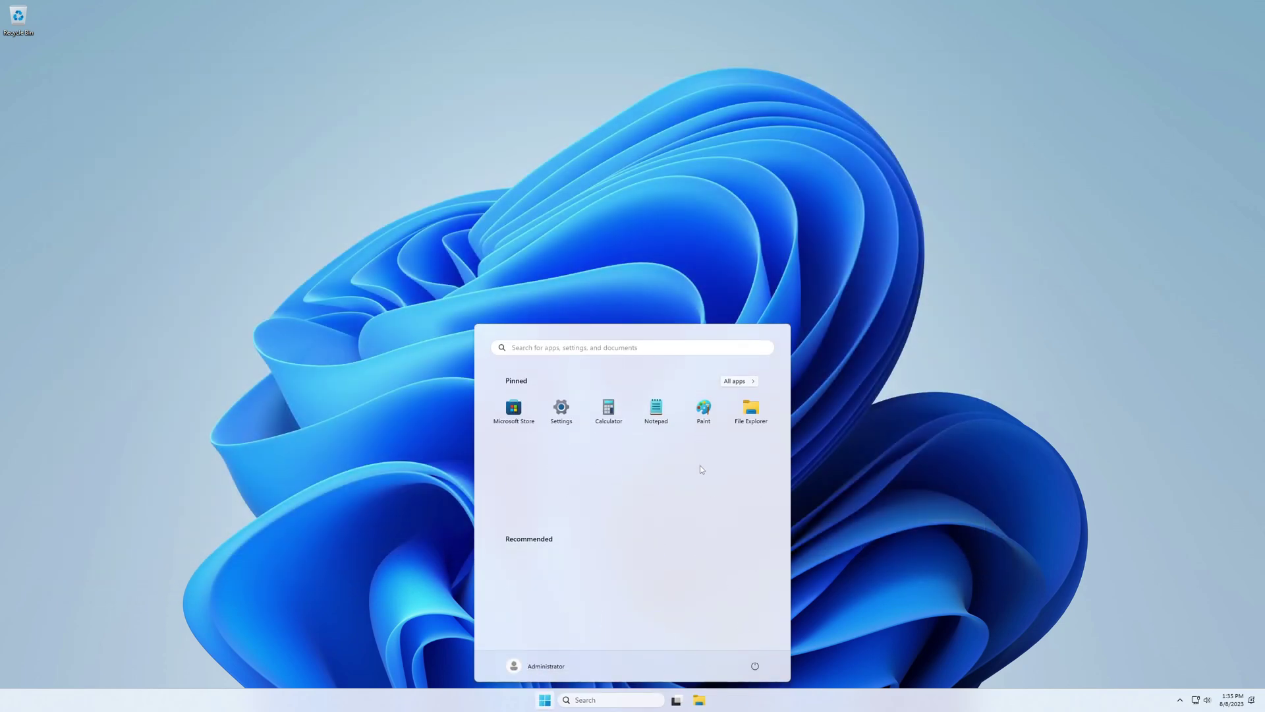
click(703, 406)
drag(468, 254, 457, 432)
drag(530, 271, 518, 445)
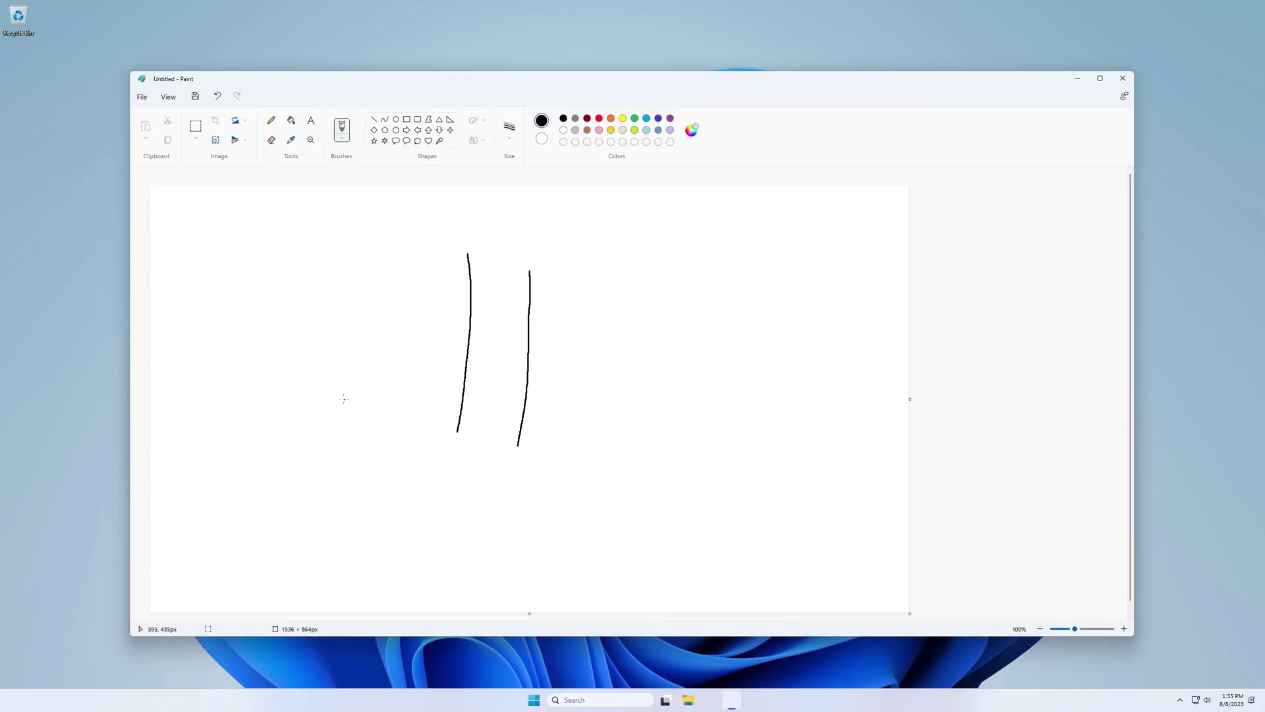
mouse_move(340, 397)
mouse_down()
mouse_move(387, 457)
mouse_move(579, 499)
mouse_move(665, 416)
mouse_up()
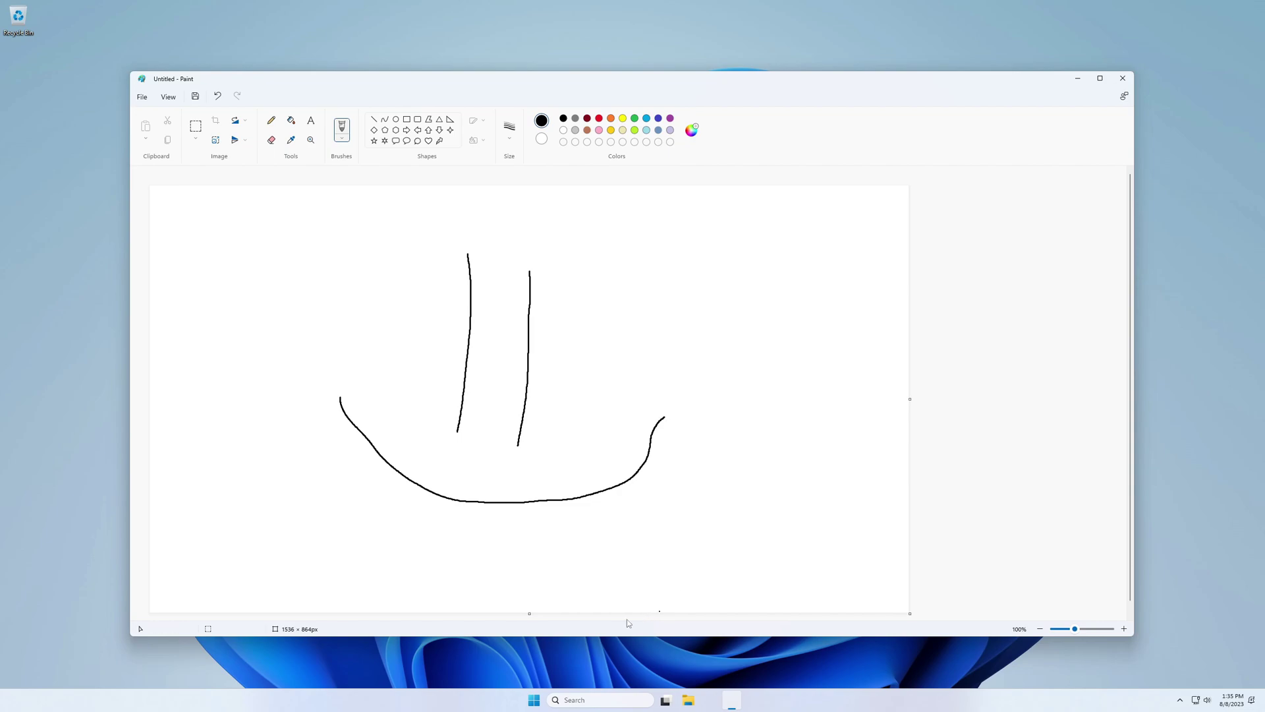
click(1122, 77)
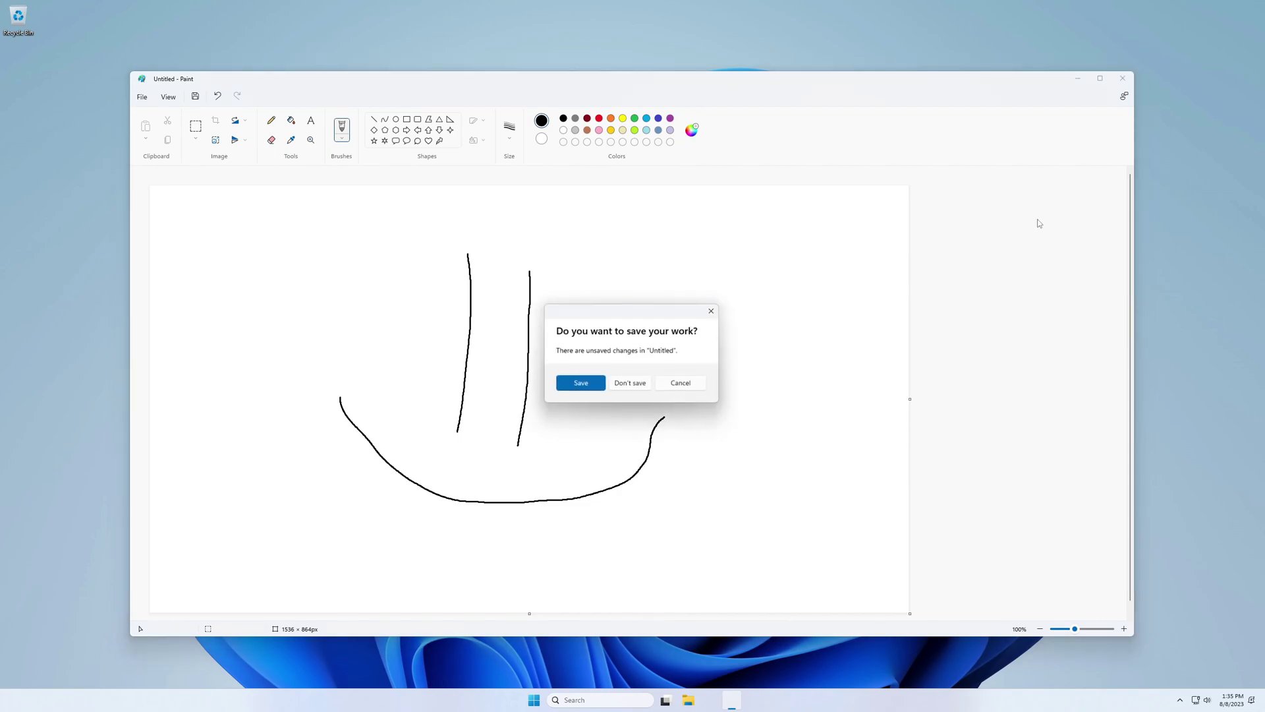
click(623, 385)
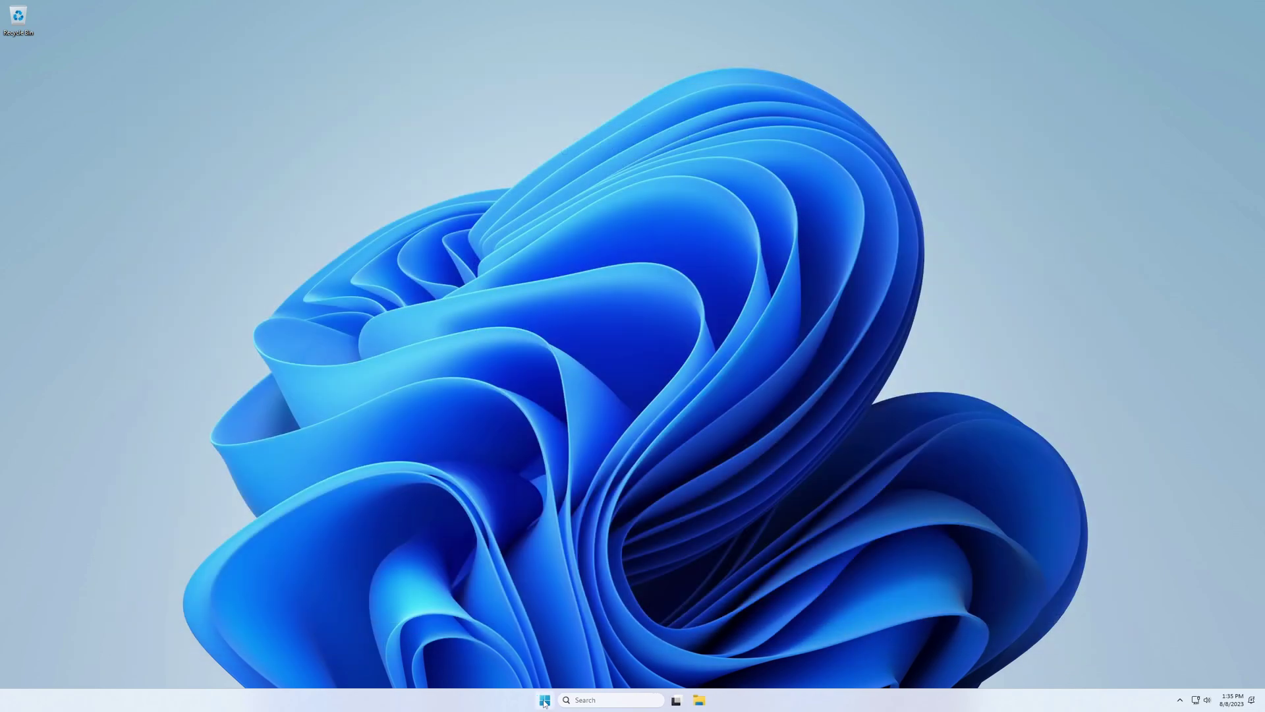
Open the Camera app from the full app list, check whether it works, and close it.
click(545, 703)
click(738, 381)
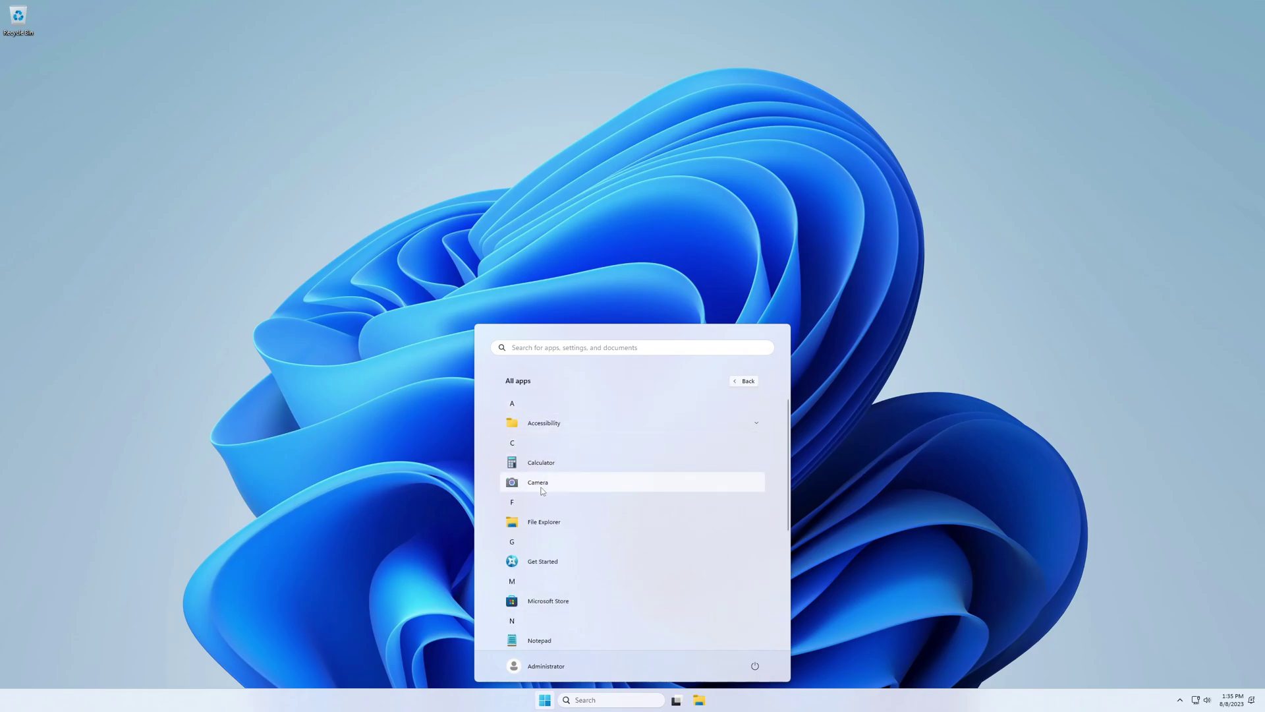
click(538, 482)
drag(369, 56, 584, 107)
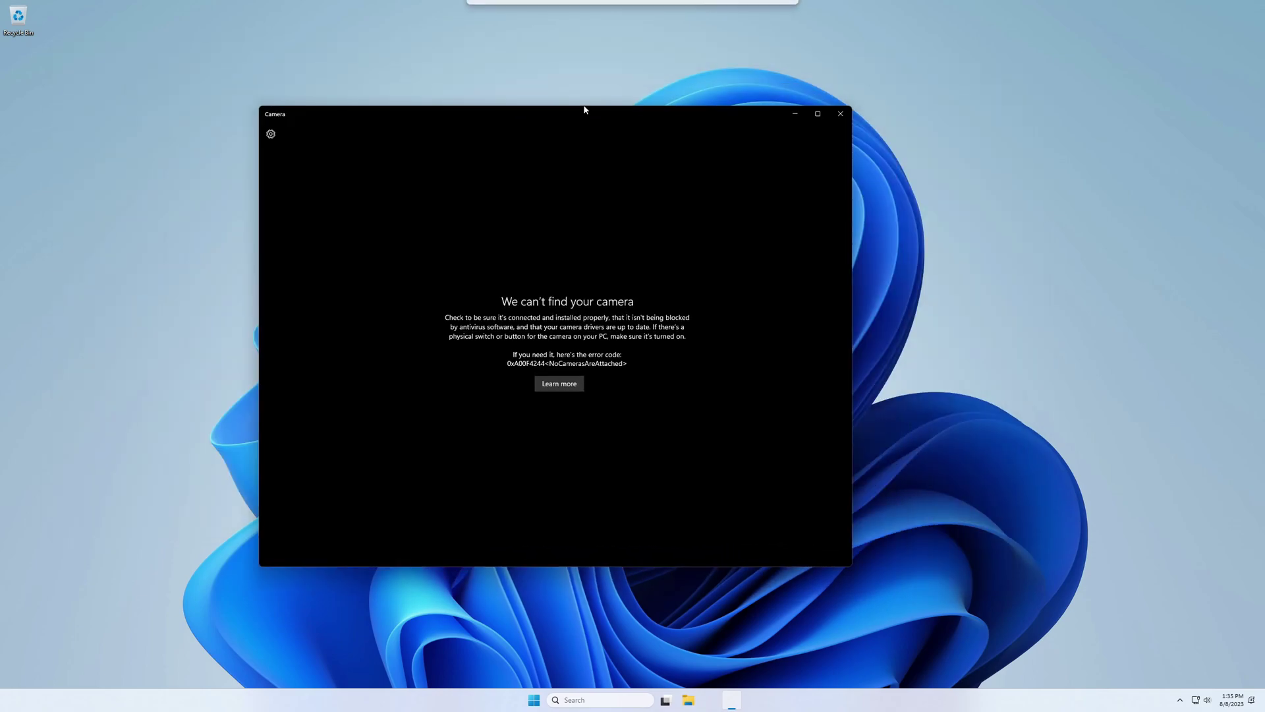
click(841, 113)
Try to launch Windows Sandbox from the full app list and decline to submit feedback.
click(547, 701)
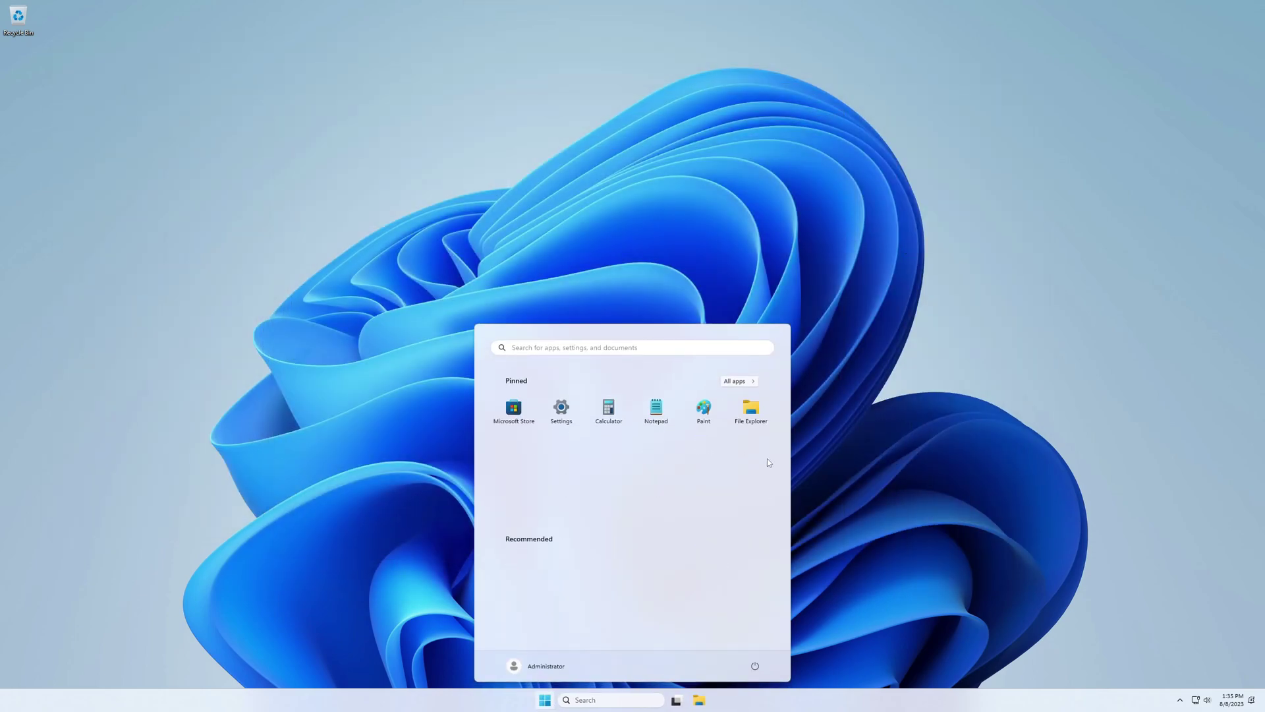
click(745, 381)
scroll(552, 538, down, 5)
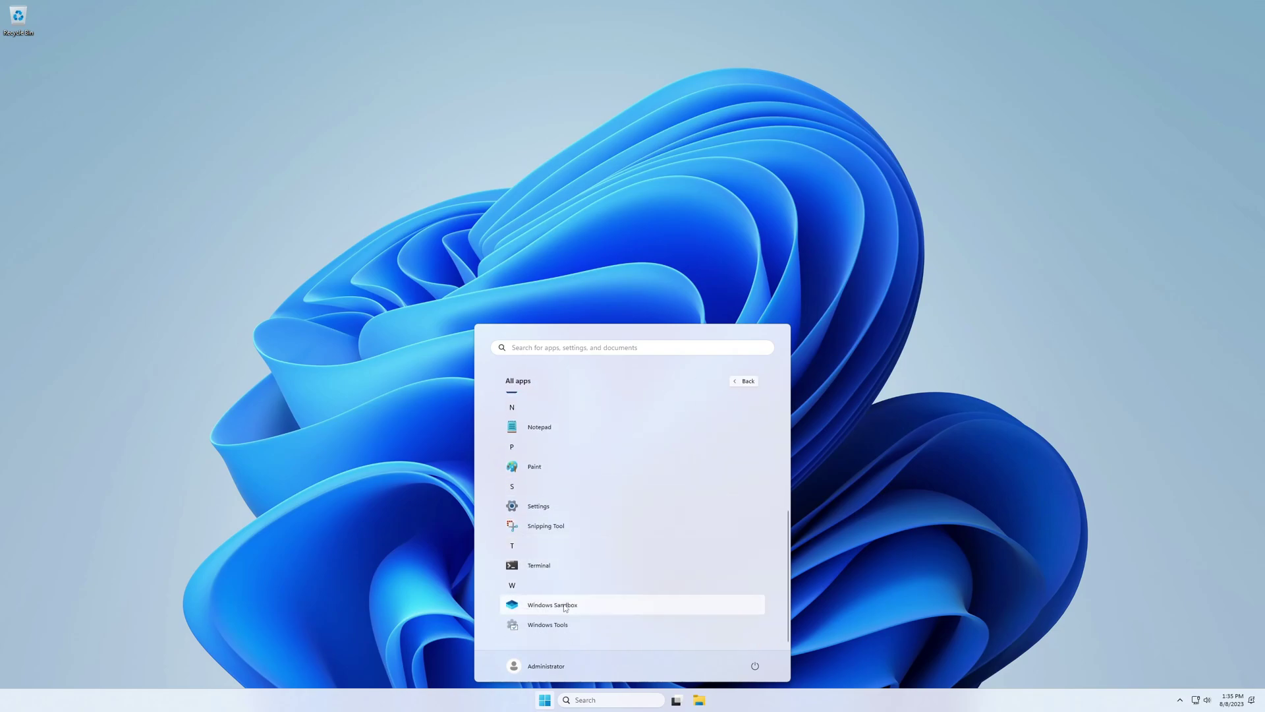
click(649, 603)
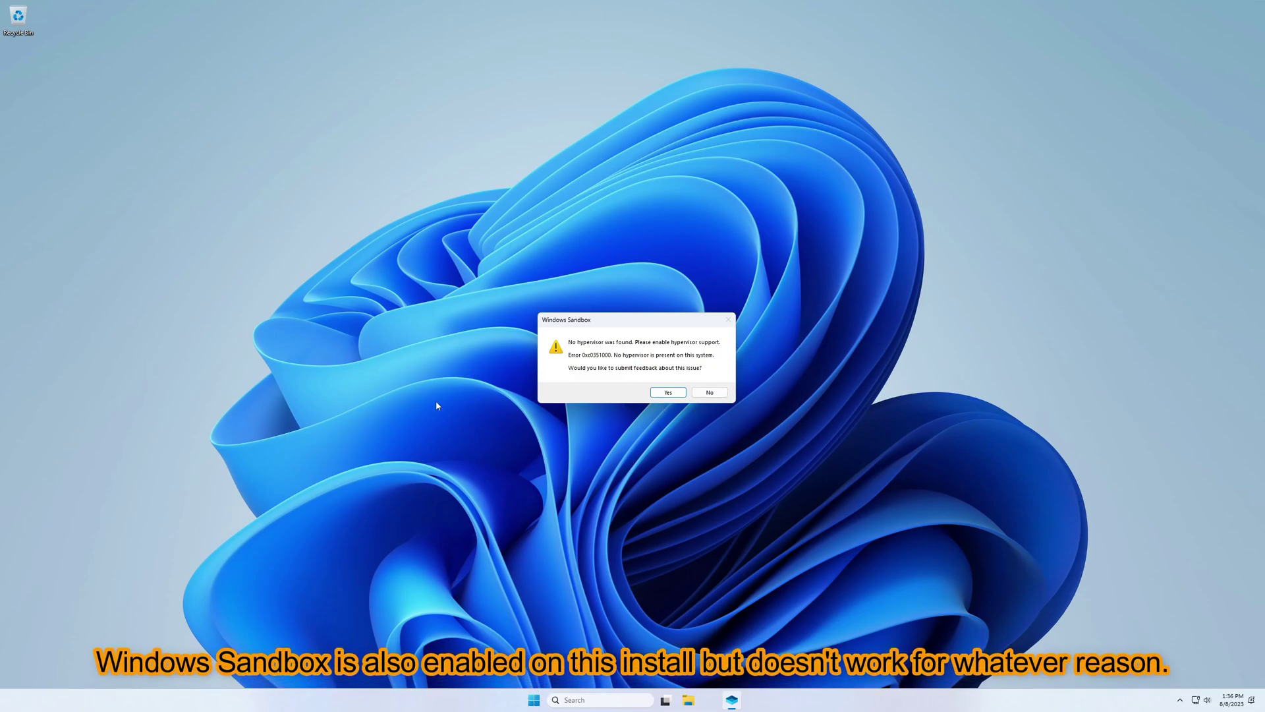
click(710, 392)
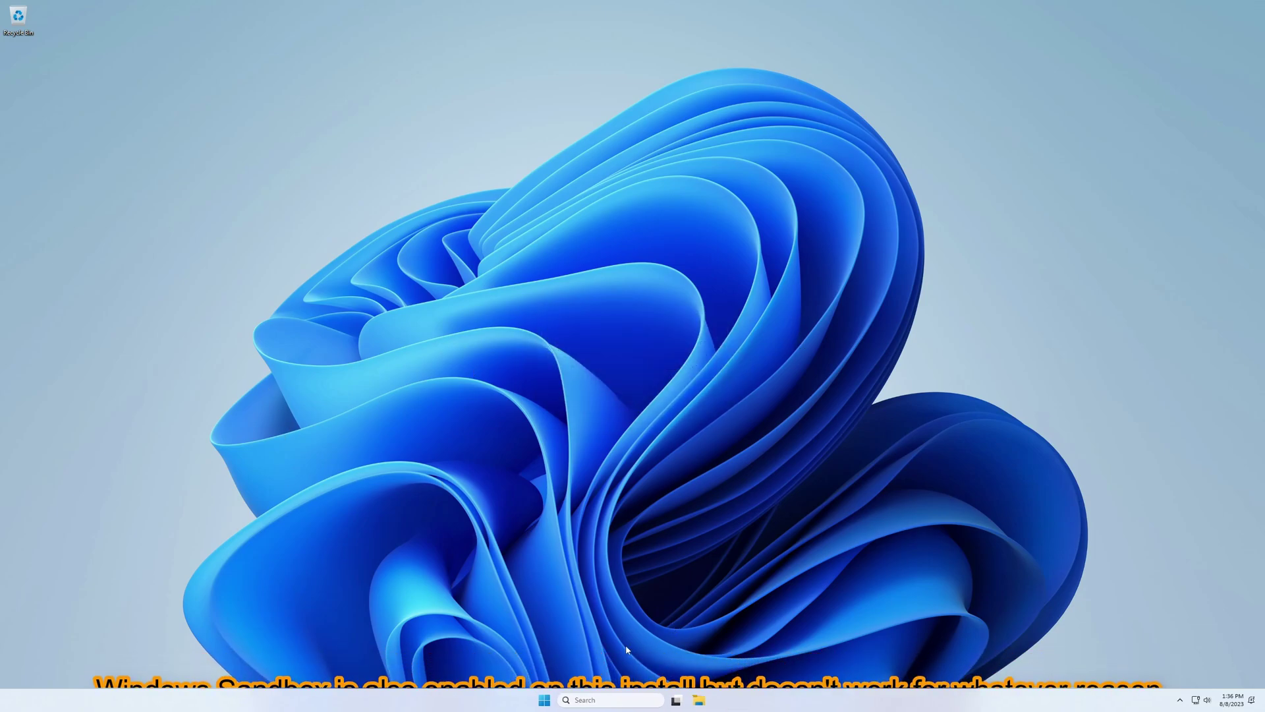
Open Terminal from the full app list and move its window toward the middle of the desktop.
click(546, 700)
click(744, 386)
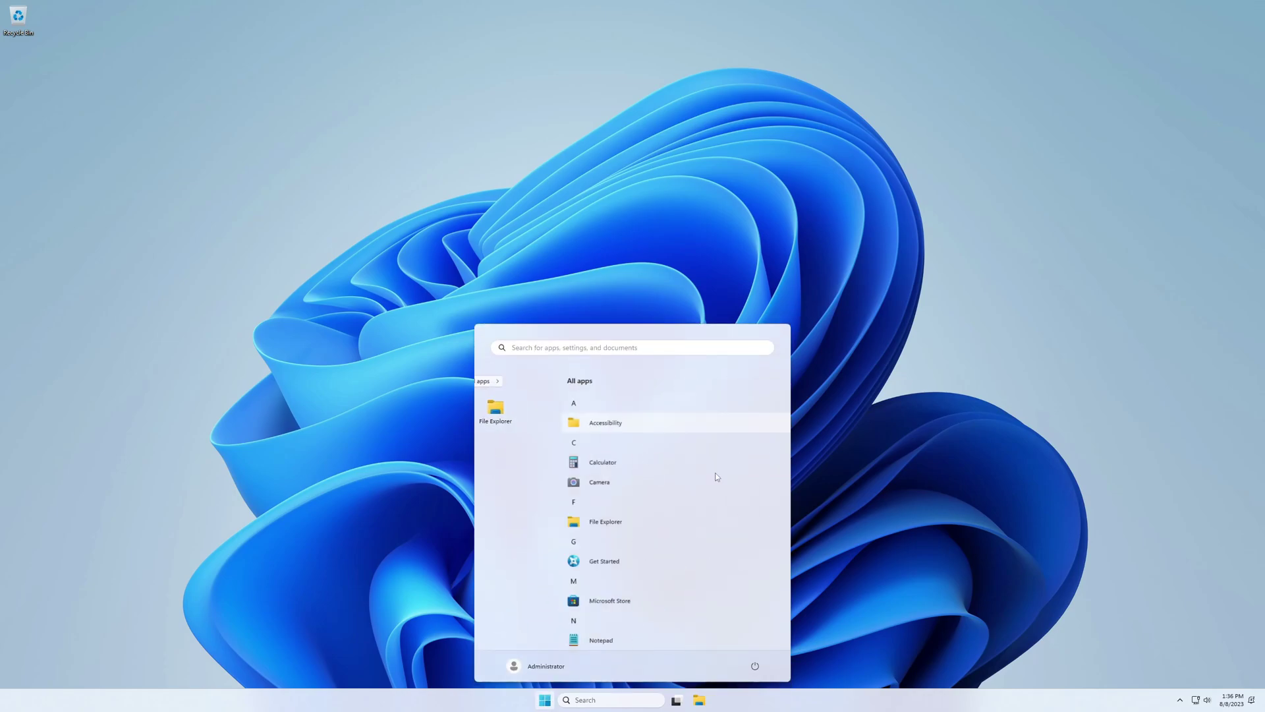
scroll(650, 557, down, 3)
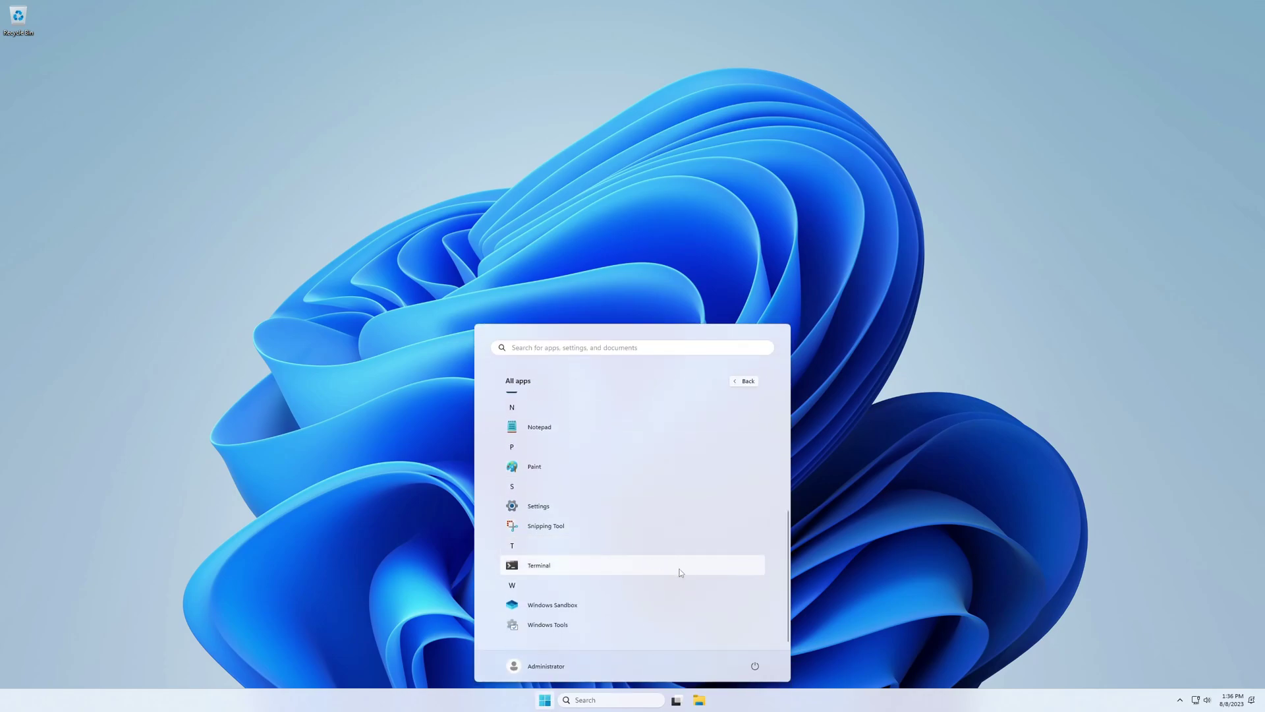
click(539, 565)
drag(243, 122, 615, 187)
Open an additional Command Prompt session in Terminal to view it and close that session again.
click(629, 181)
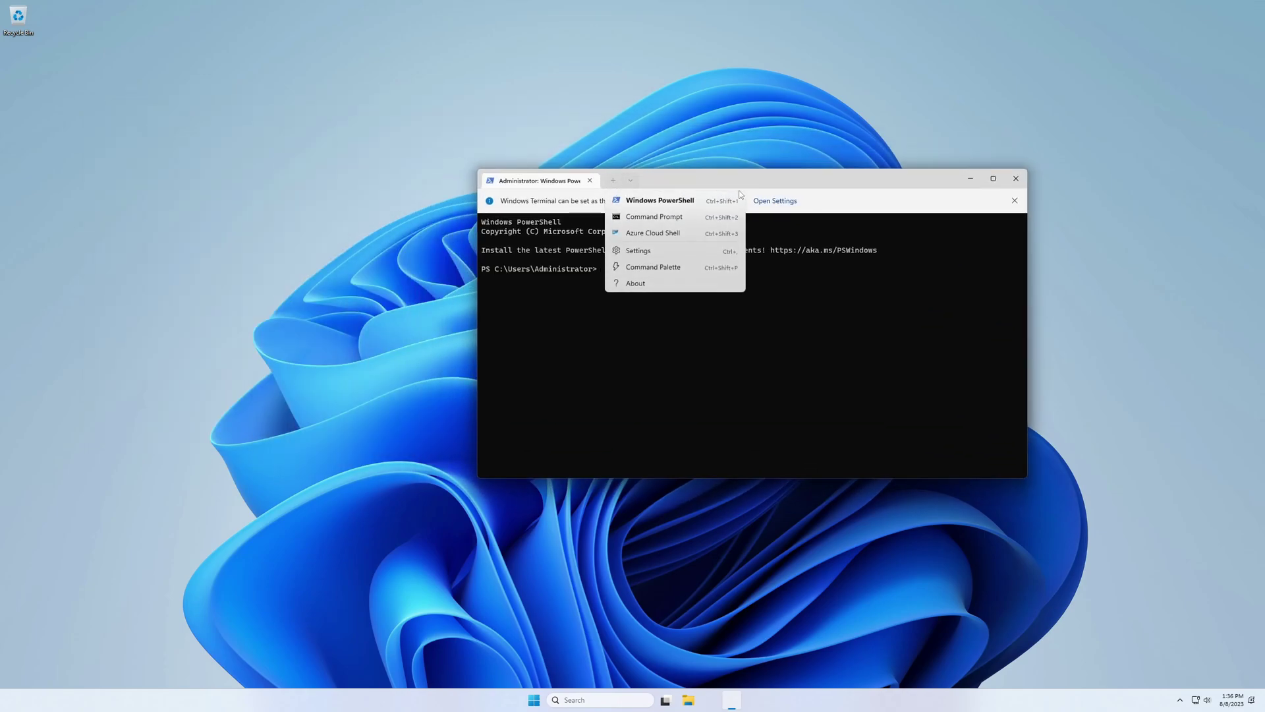
click(682, 216)
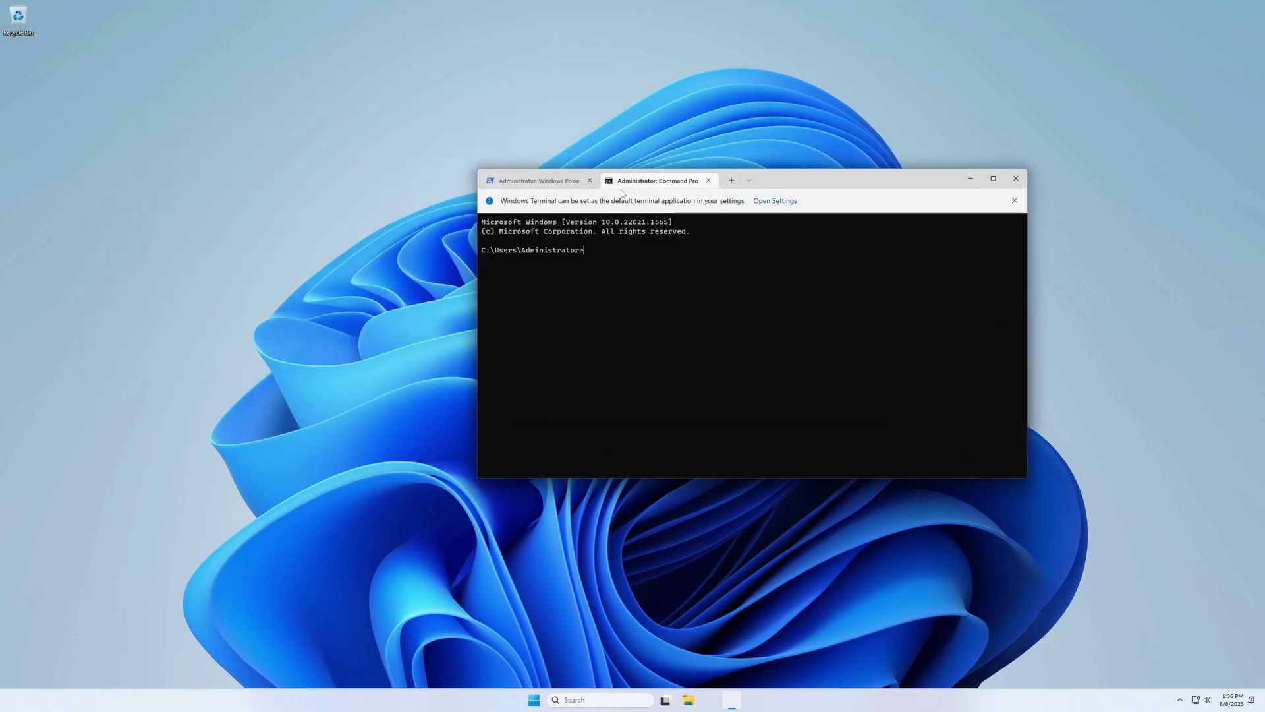
click(709, 181)
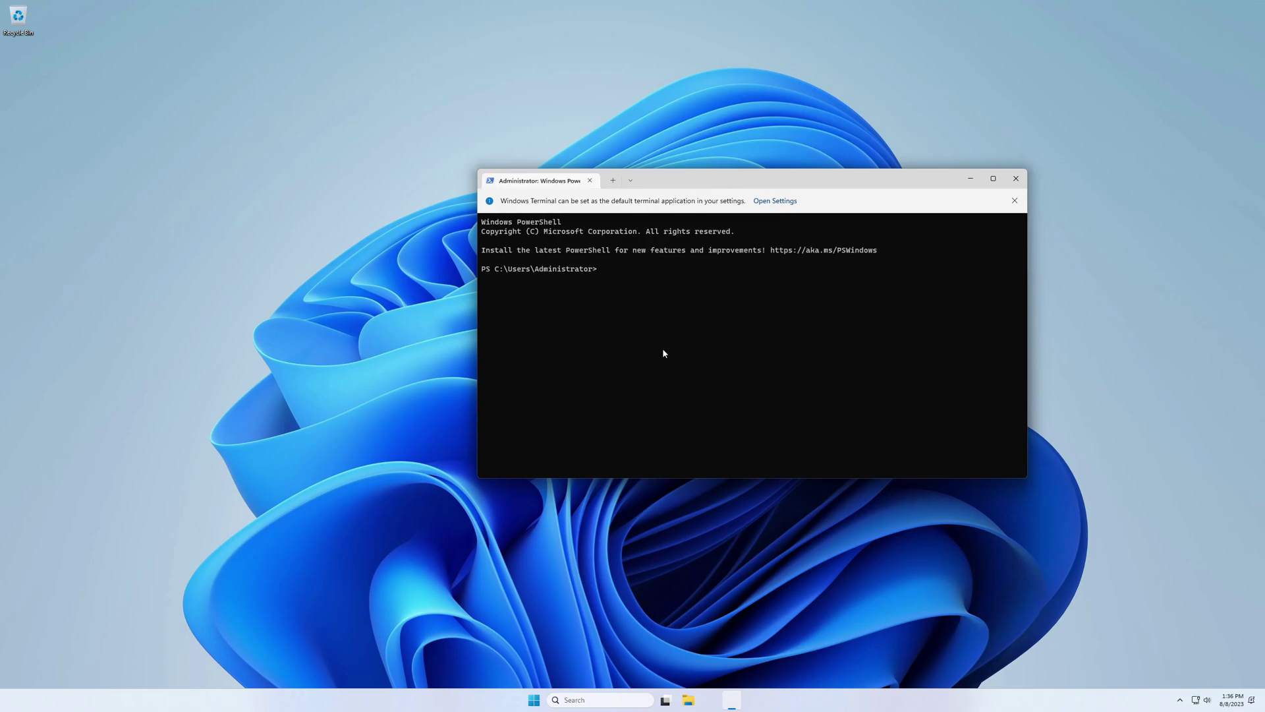
Run whoami in the PowerShell session and close Terminal with the exit command.
text(whoami)
key(Return)
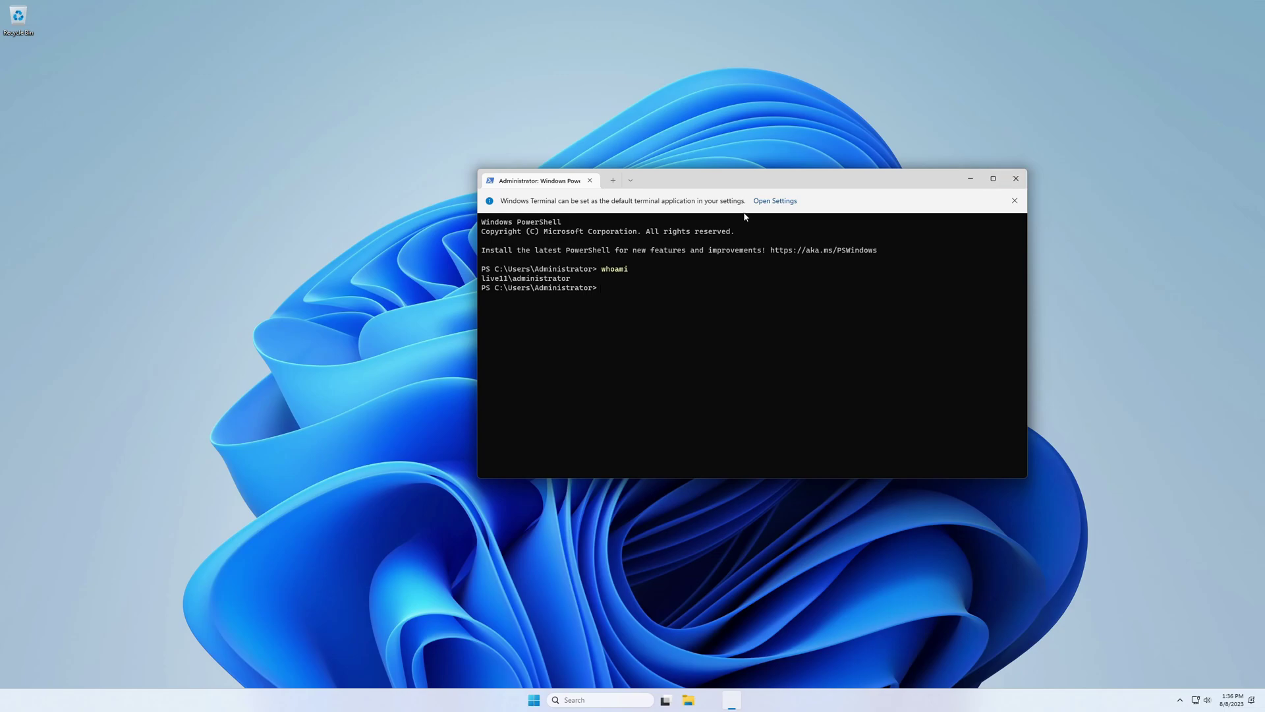
text(exit)
key(Return)
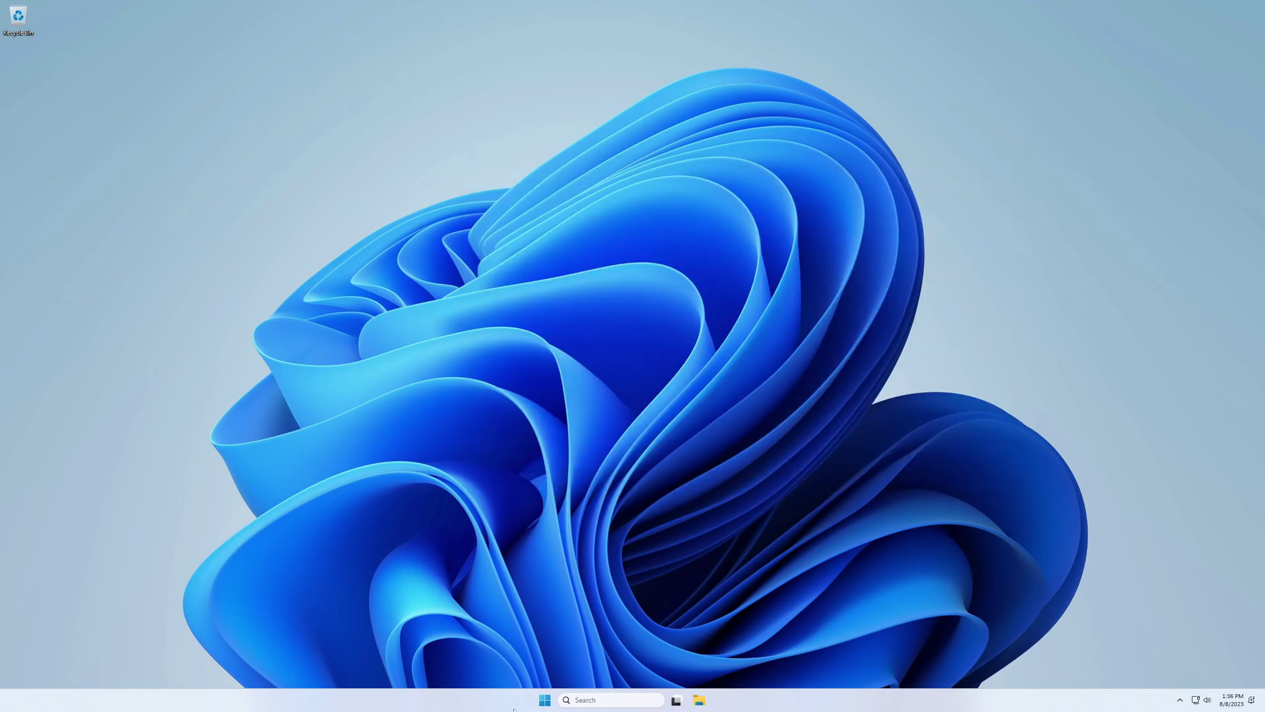
Open the Get Started app, view its experience customization page, and close it.
click(544, 700)
click(743, 381)
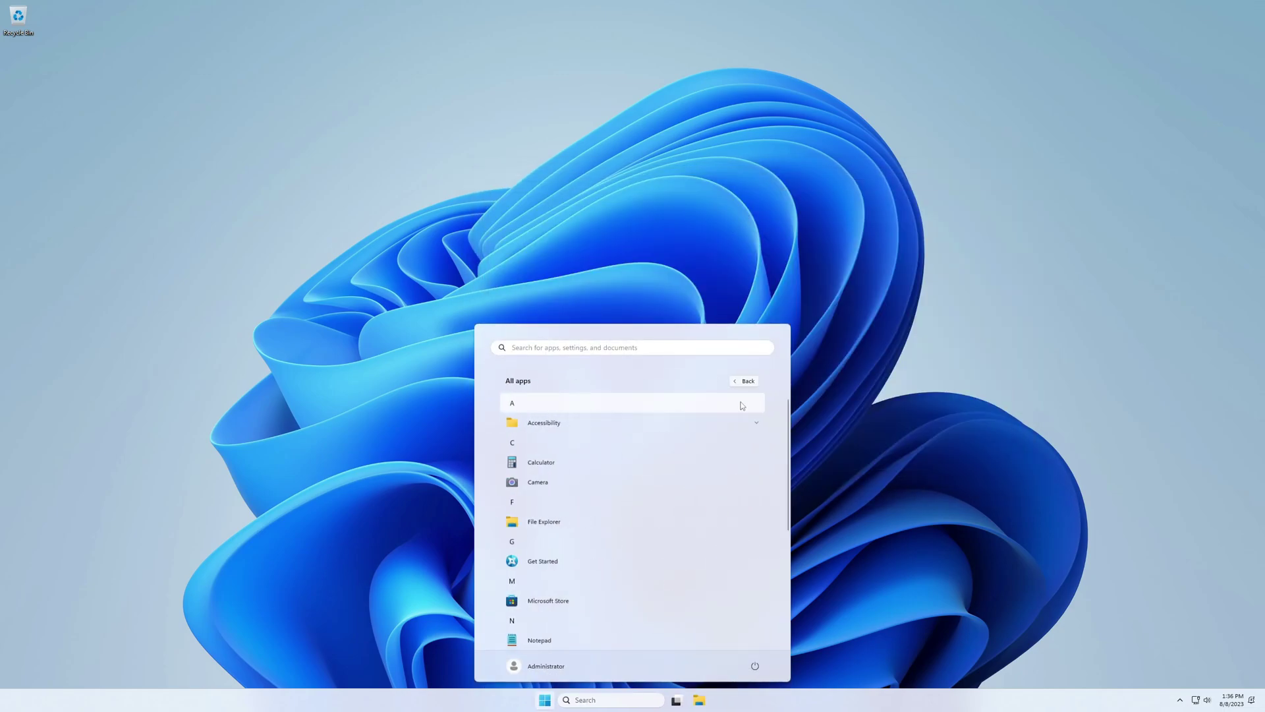
click(627, 554)
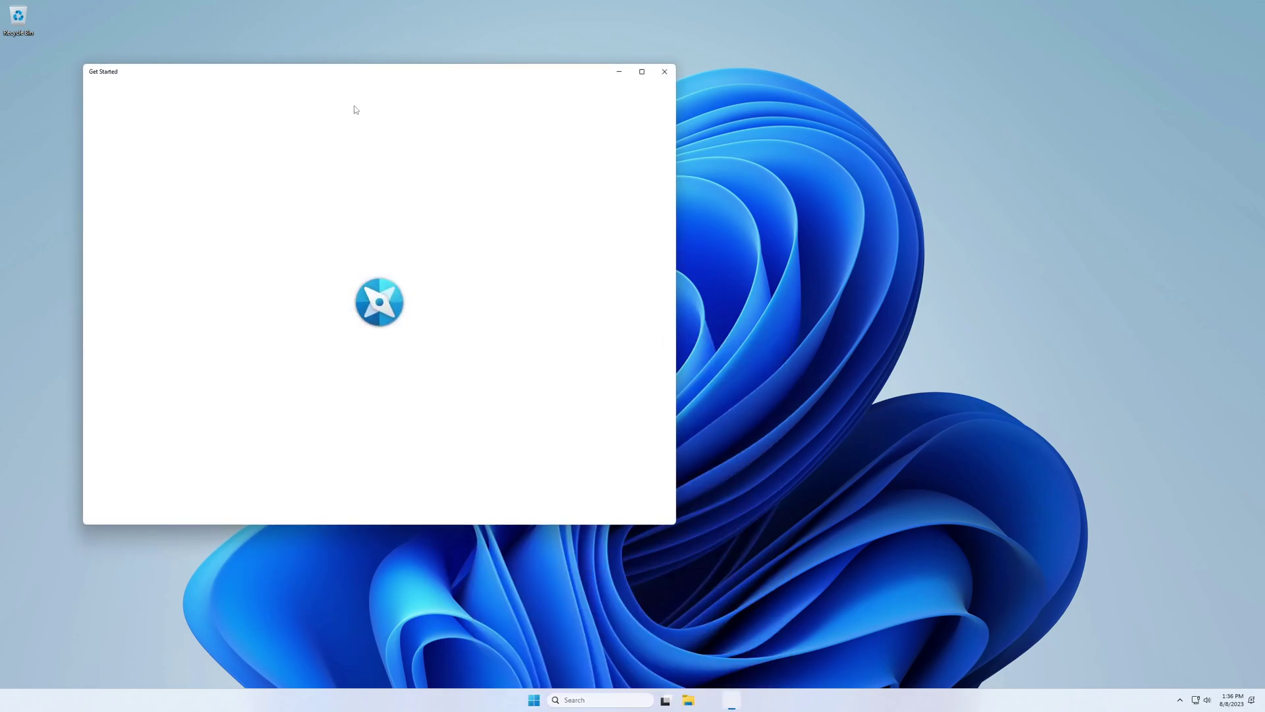
drag(340, 73, 564, 148)
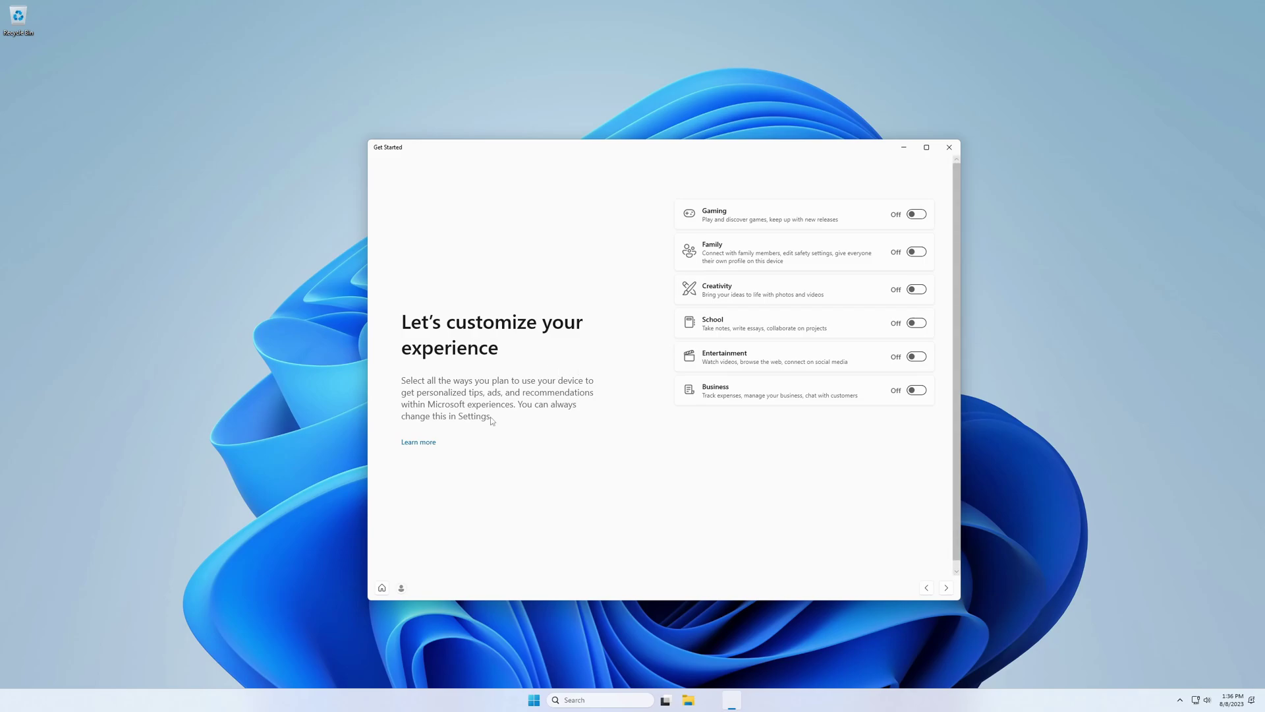
click(949, 148)
Open Snipping Tool from the full app list and capture a large rectangular snip of the central desktop wallpaper.
click(544, 700)
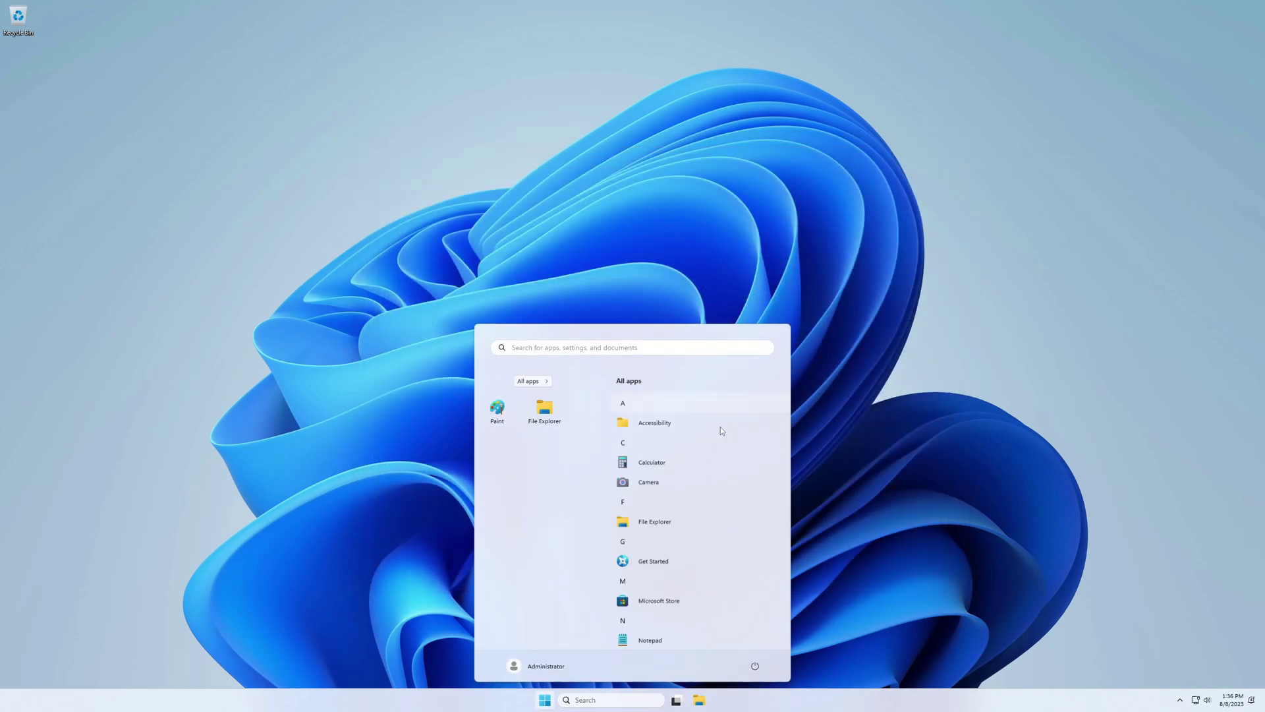
scroll(630, 540, down, 5)
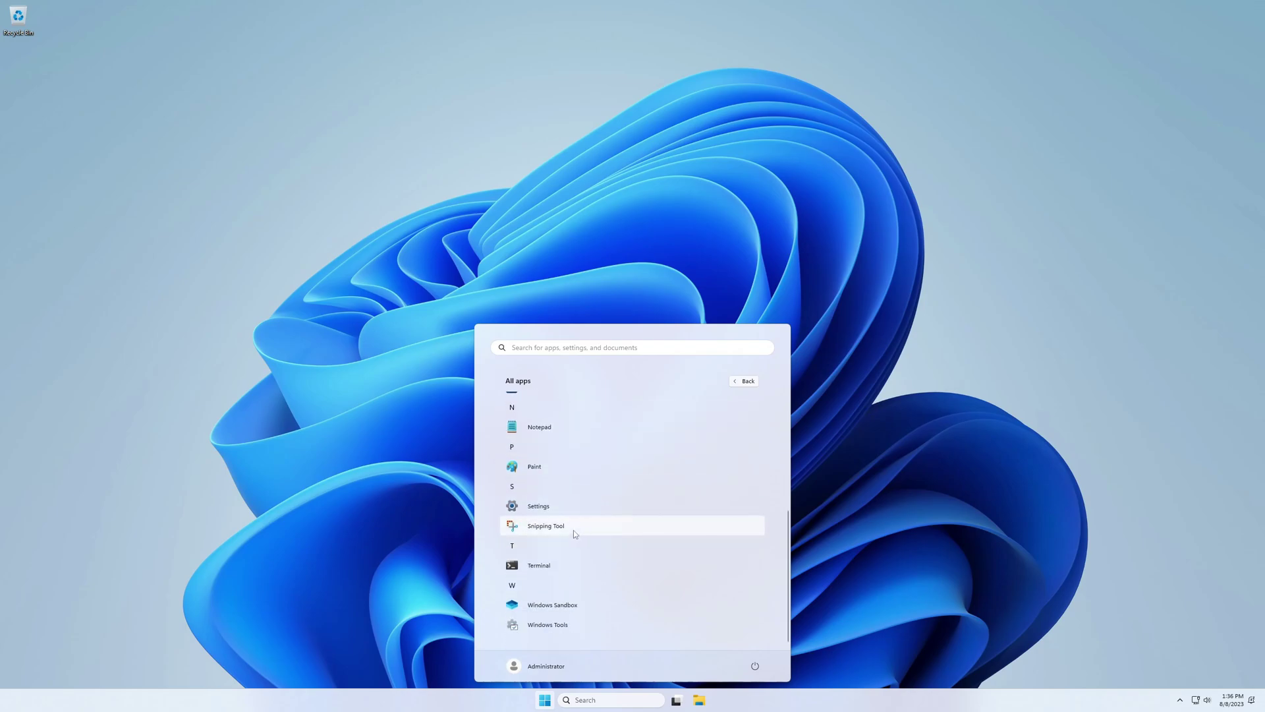
click(573, 530)
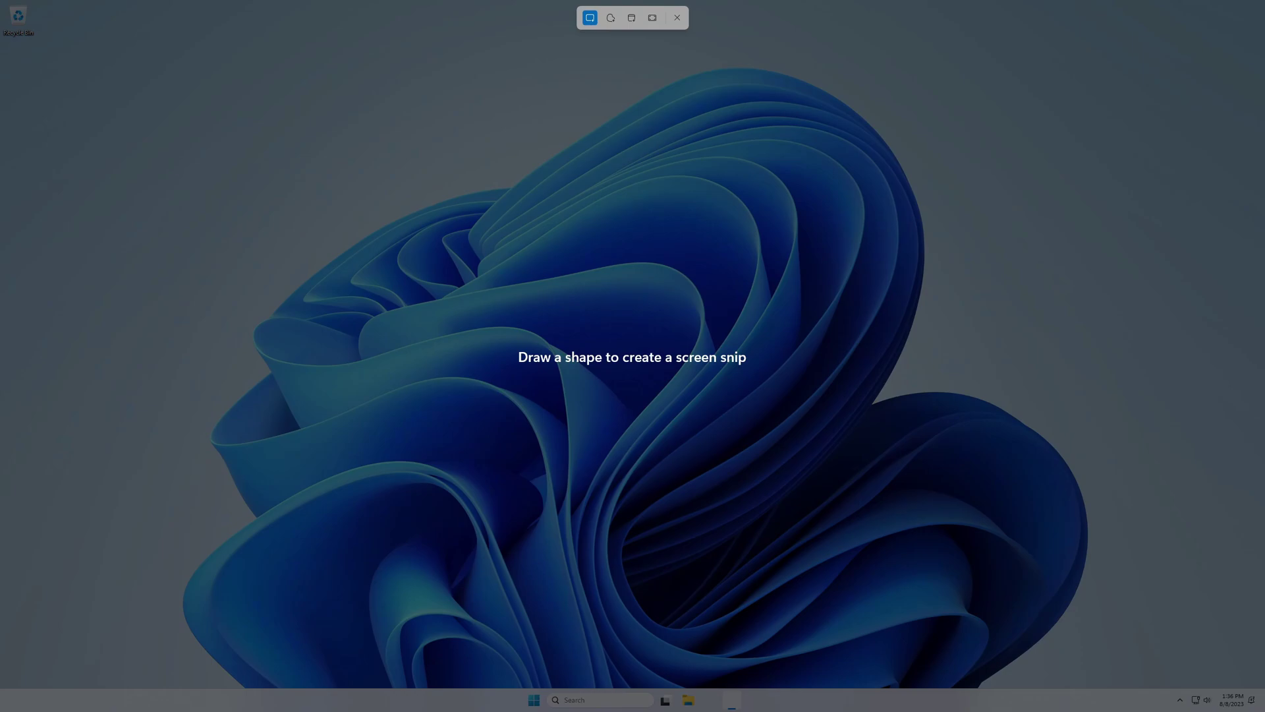
drag(400, 157, 1089, 633)
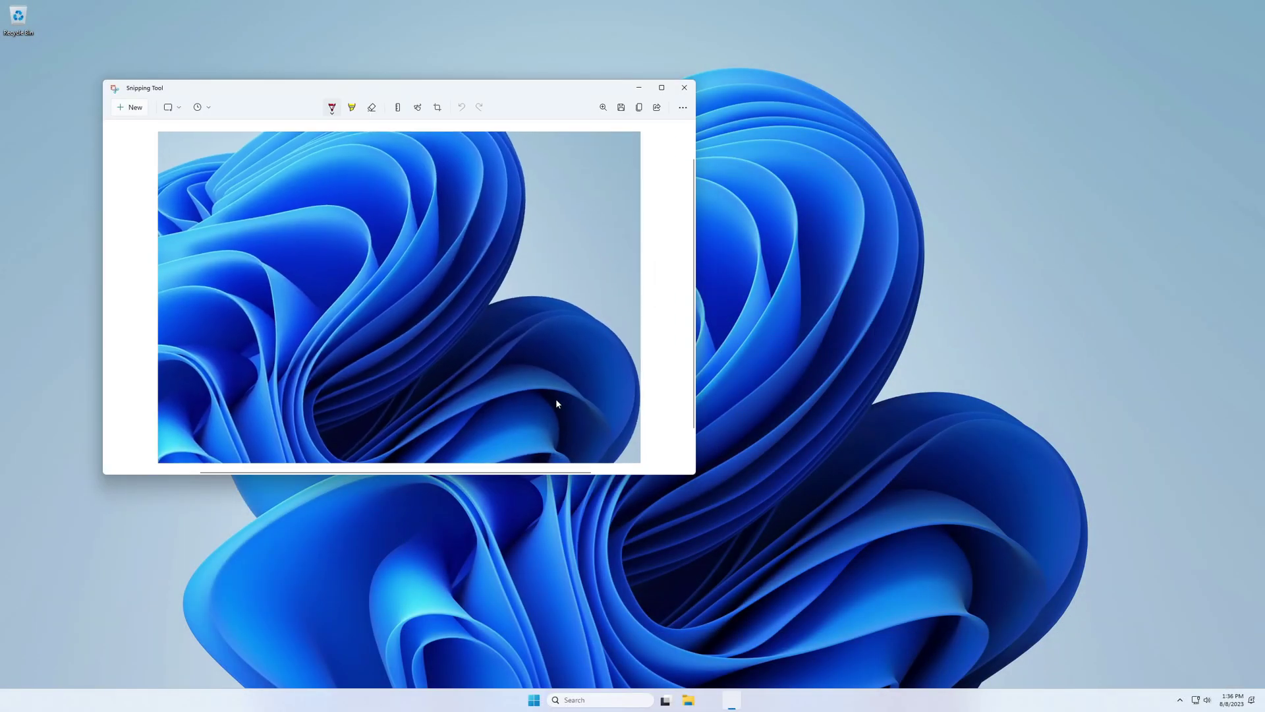
Draw an L-shaped red pen stroke on the snip and erase it again.
drag(334, 202, 342, 372)
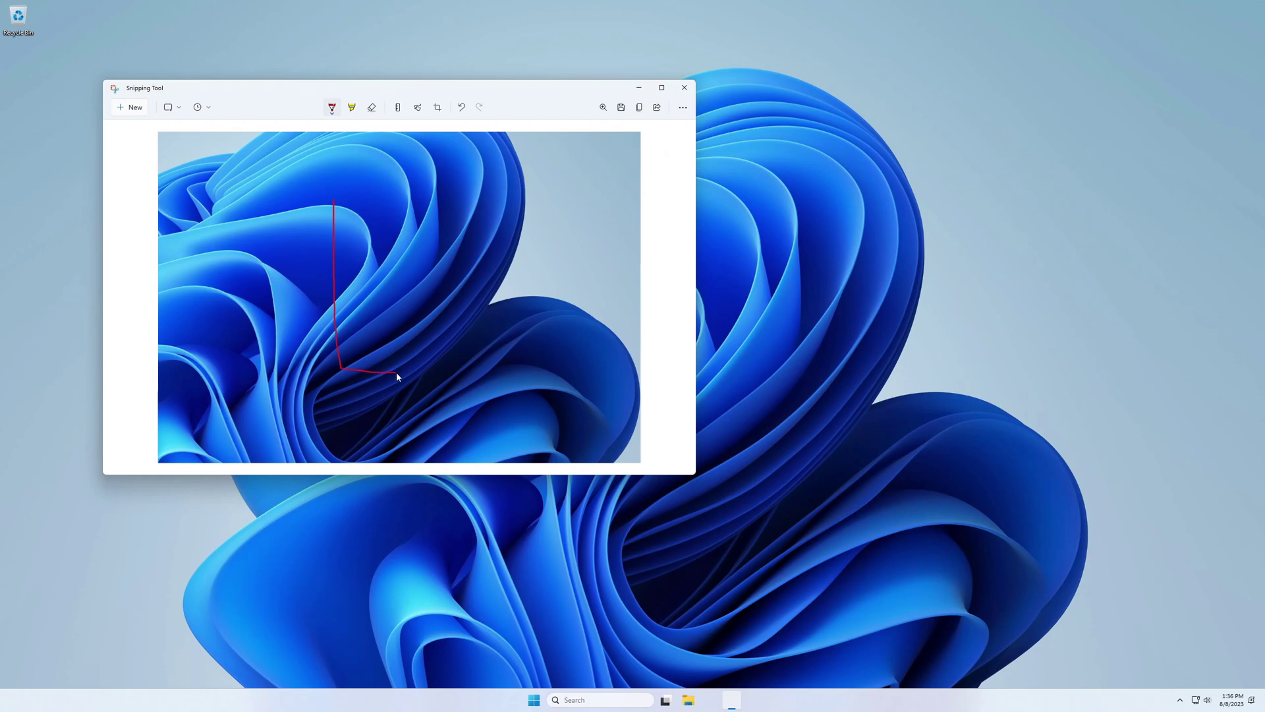
click(372, 107)
drag(328, 217, 358, 212)
Draw four squares in a two-by-two Windows logo layout with the red pen and handwrite "W 11" above them.
click(330, 112)
mouse_move(317, 282)
mouse_down()
mouse_move(371, 278)
mouse_move(372, 218)
mouse_move(331, 222)
mouse_up()
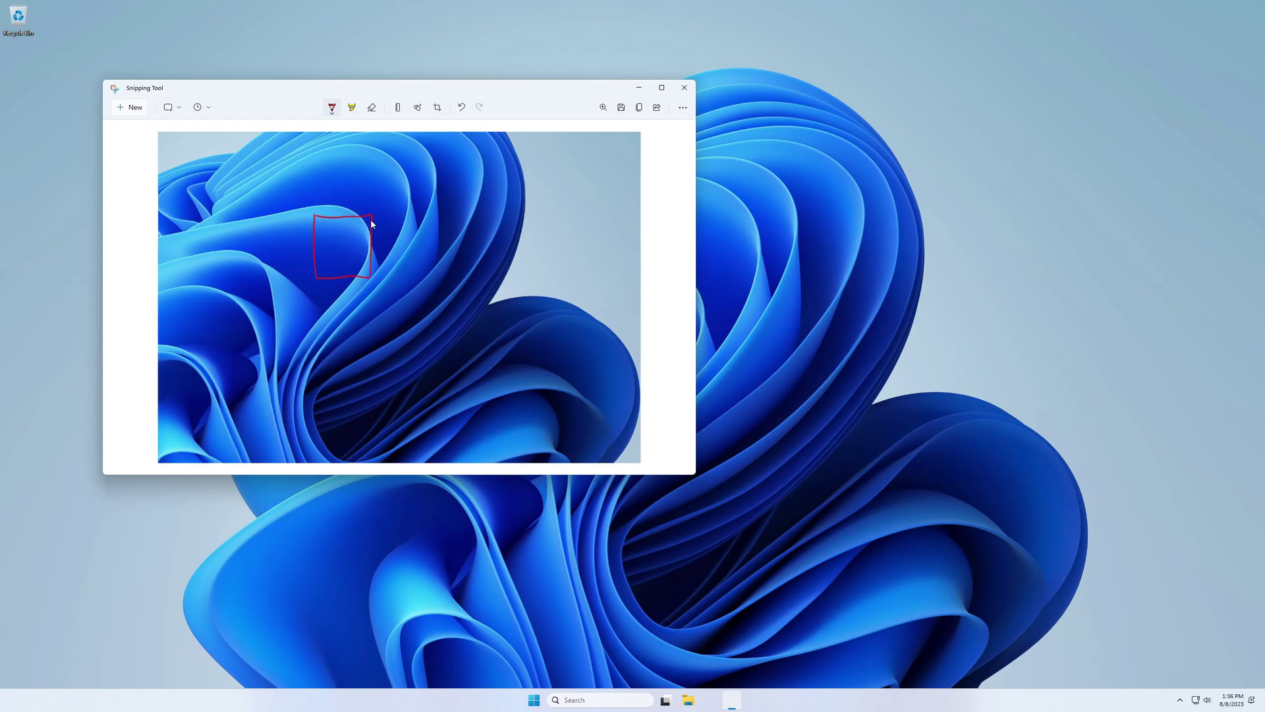
drag(452, 221, 454, 280)
mouse_move(323, 309)
mouse_down()
mouse_move(367, 308)
mouse_move(306, 303)
mouse_up()
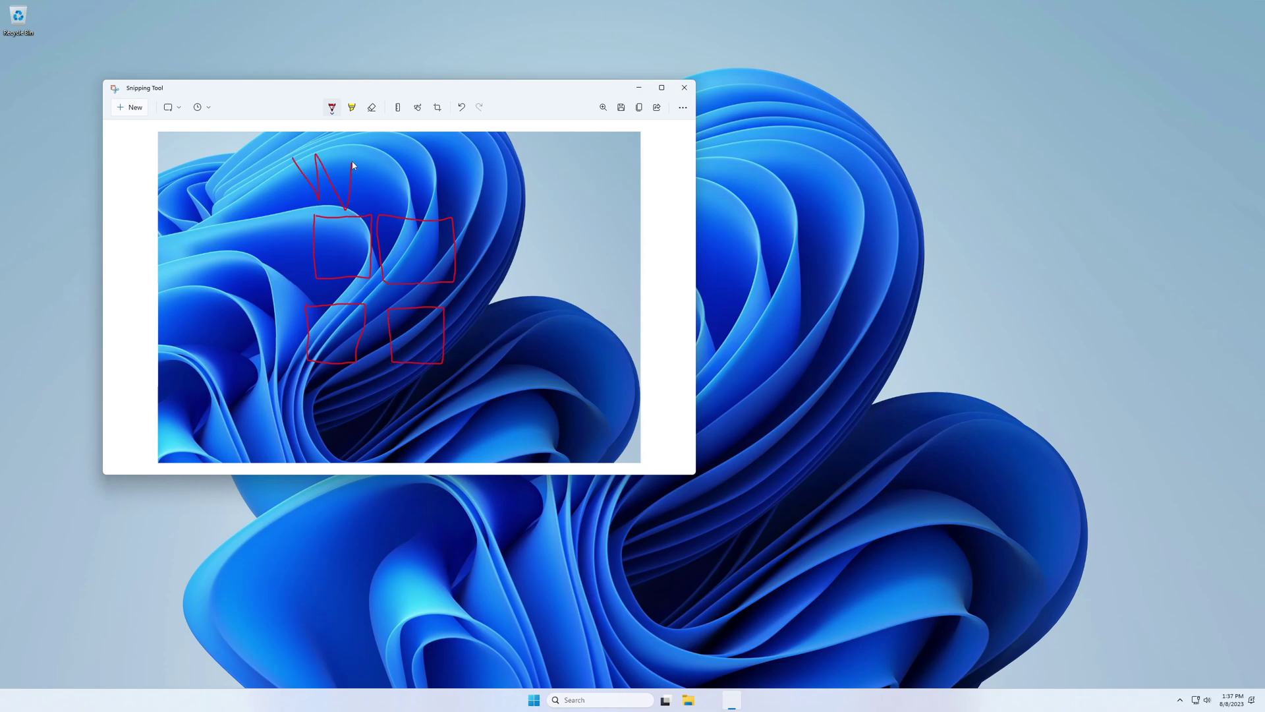
drag(353, 164, 394, 221)
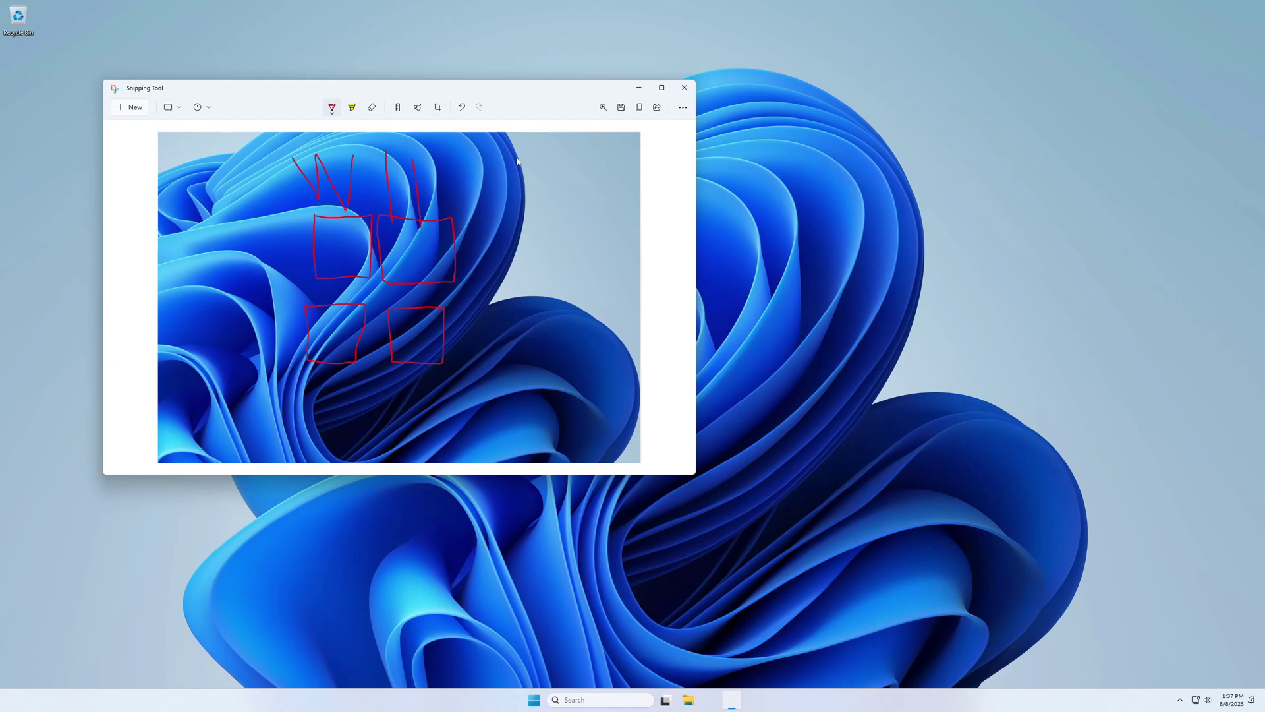
Save the annotated snip to the Desktop as test.png and close Snipping Tool.
click(622, 108)
click(144, 177)
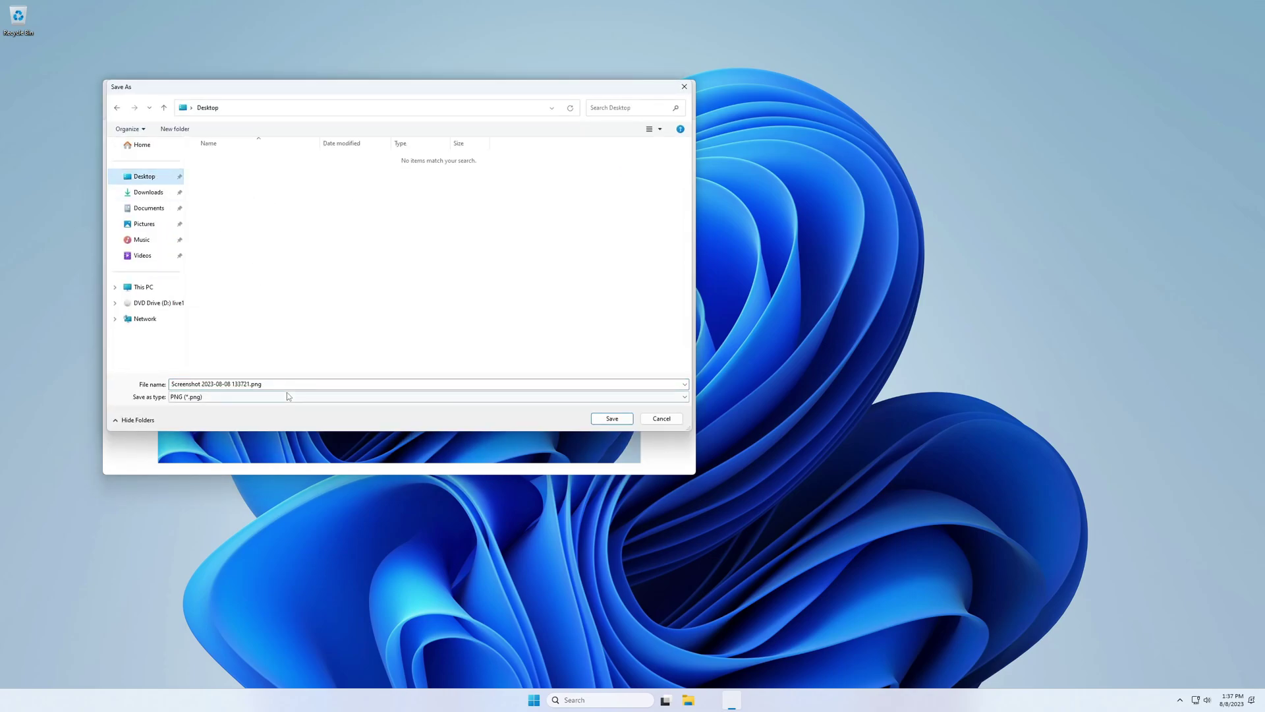
key(BackSpace)
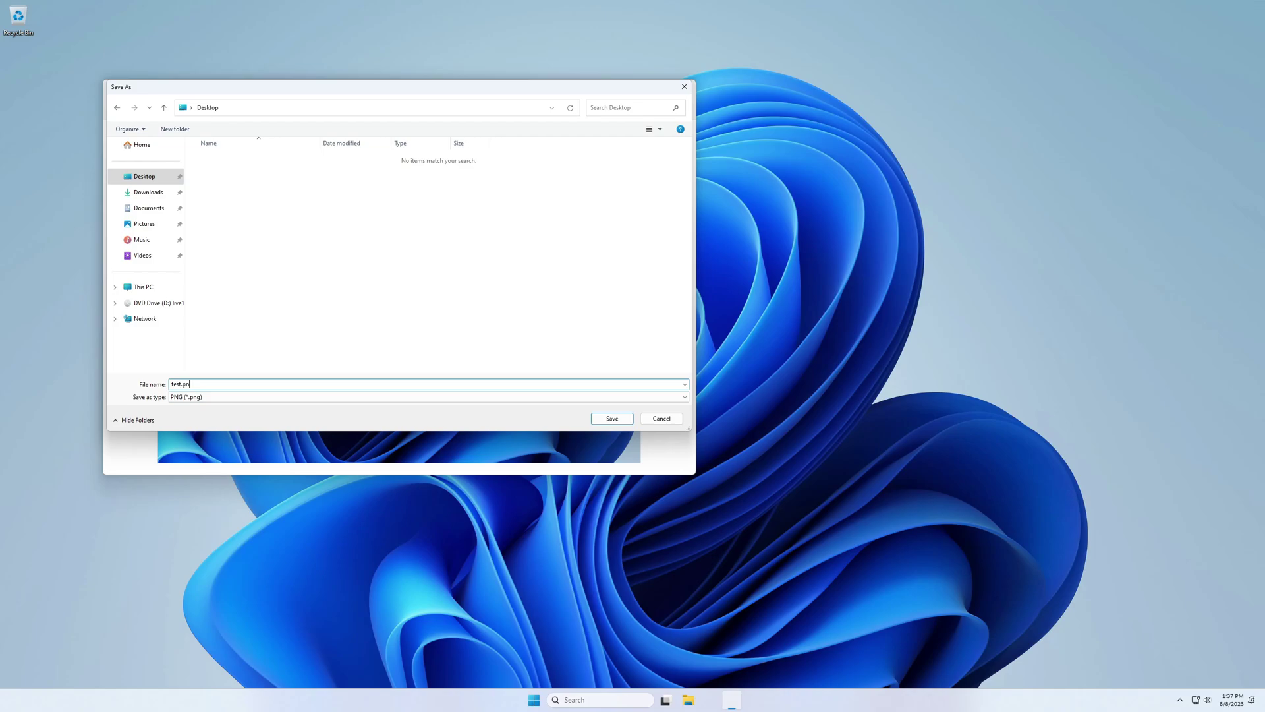
text(test.png)
click(612, 419)
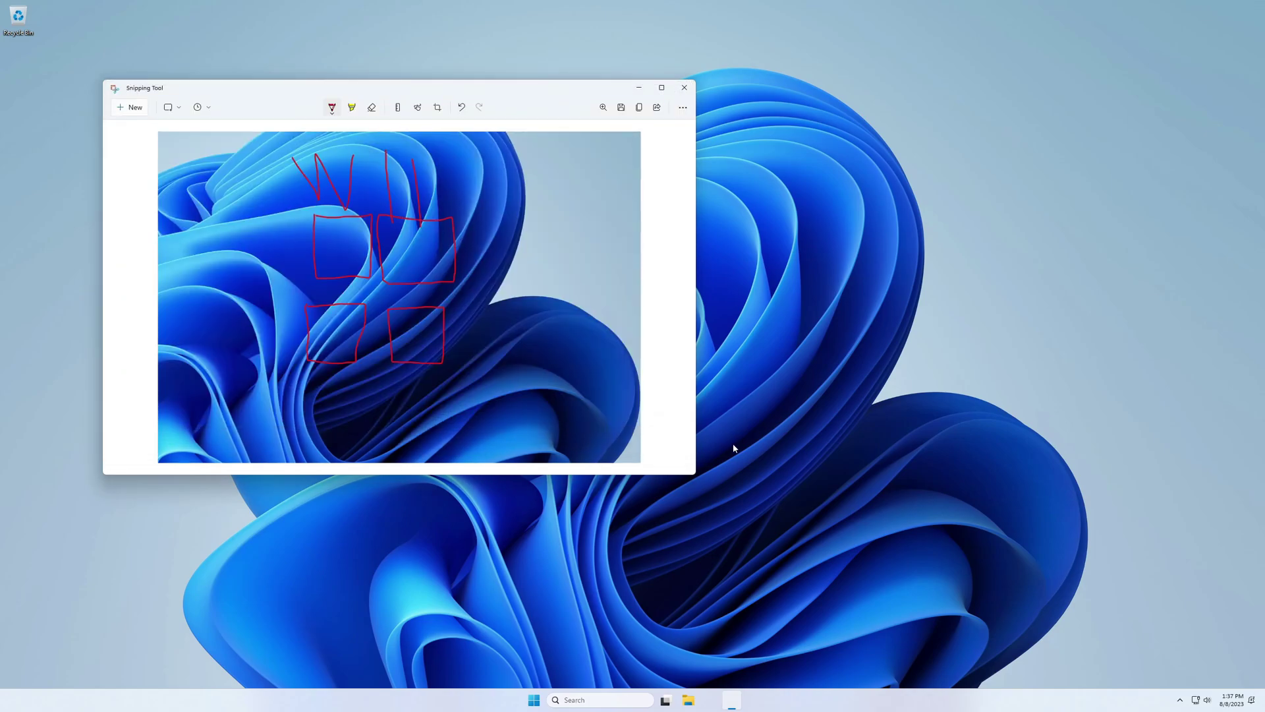
click(683, 88)
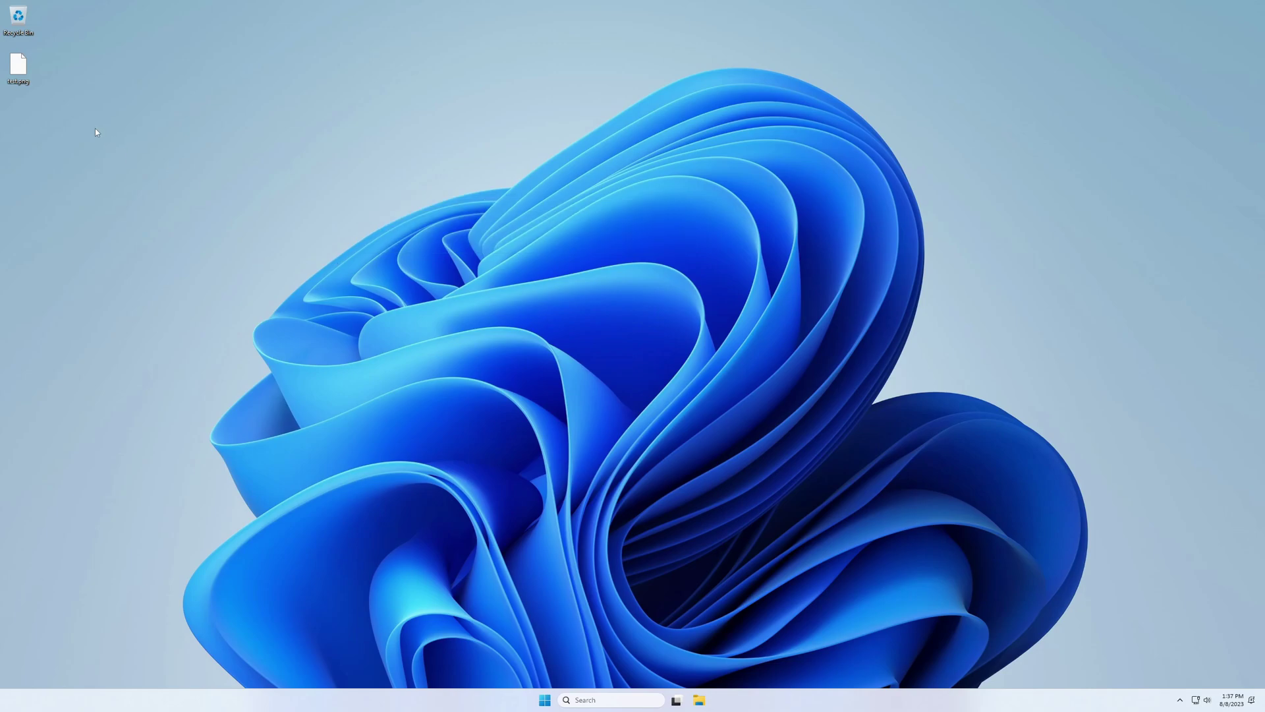
Open test.png from the desktop with Paint set to always open PNG files, and close Paint after viewing the image.
double_click(30, 70)
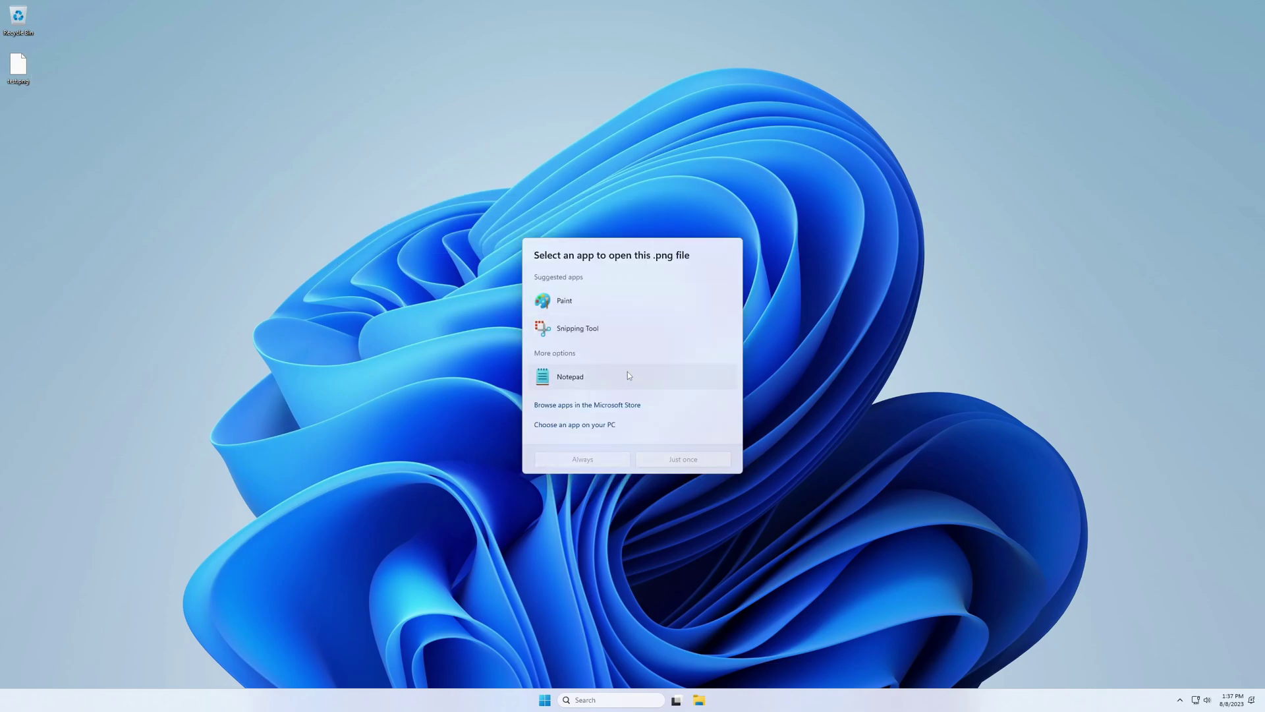
click(598, 304)
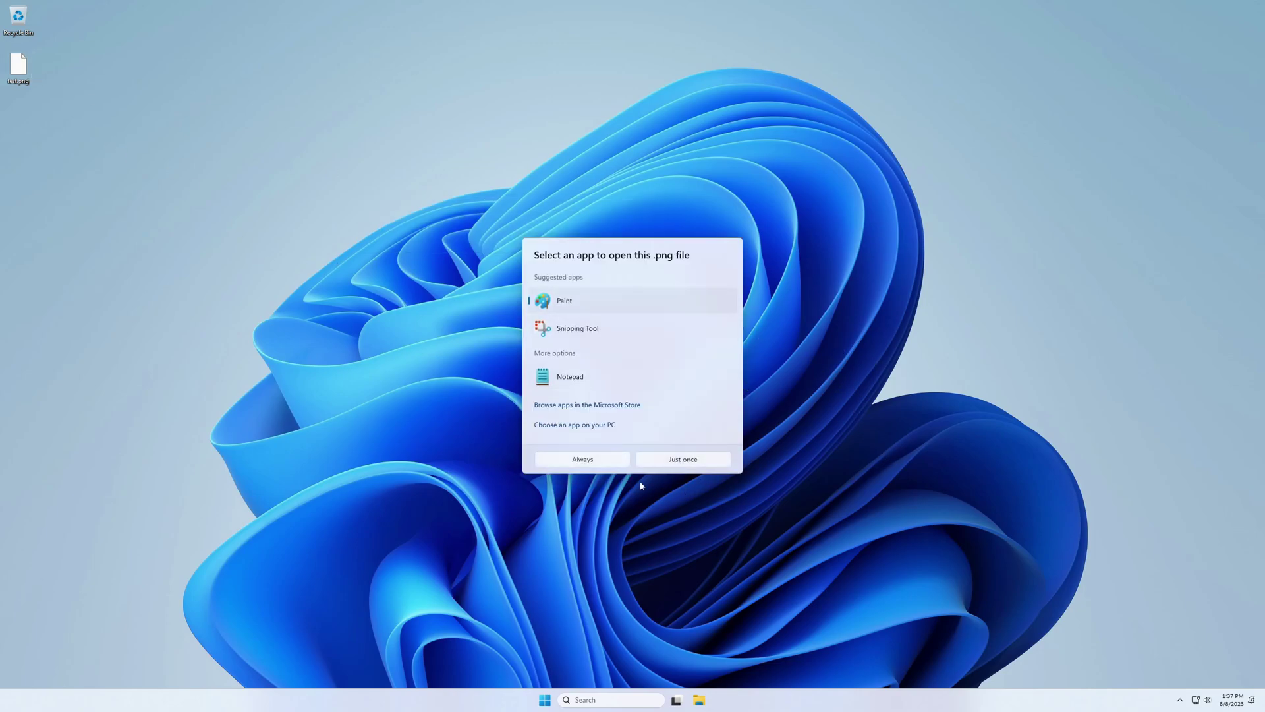
click(603, 460)
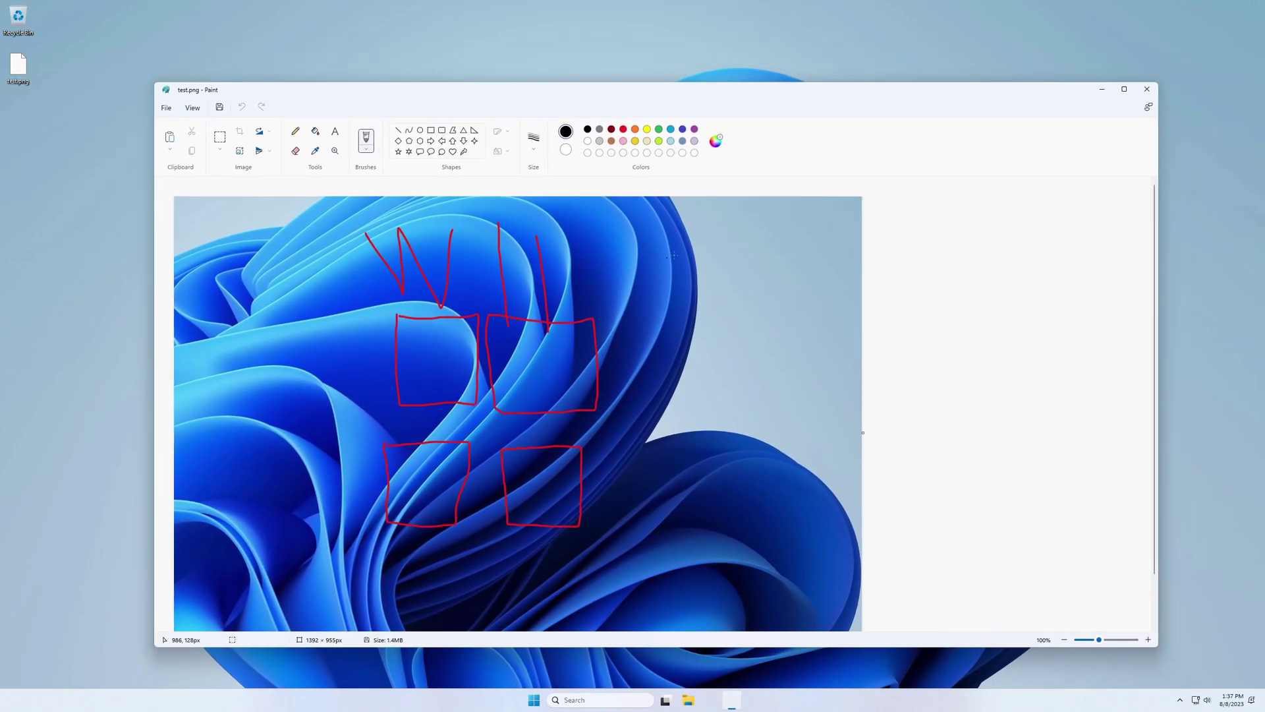
click(1146, 89)
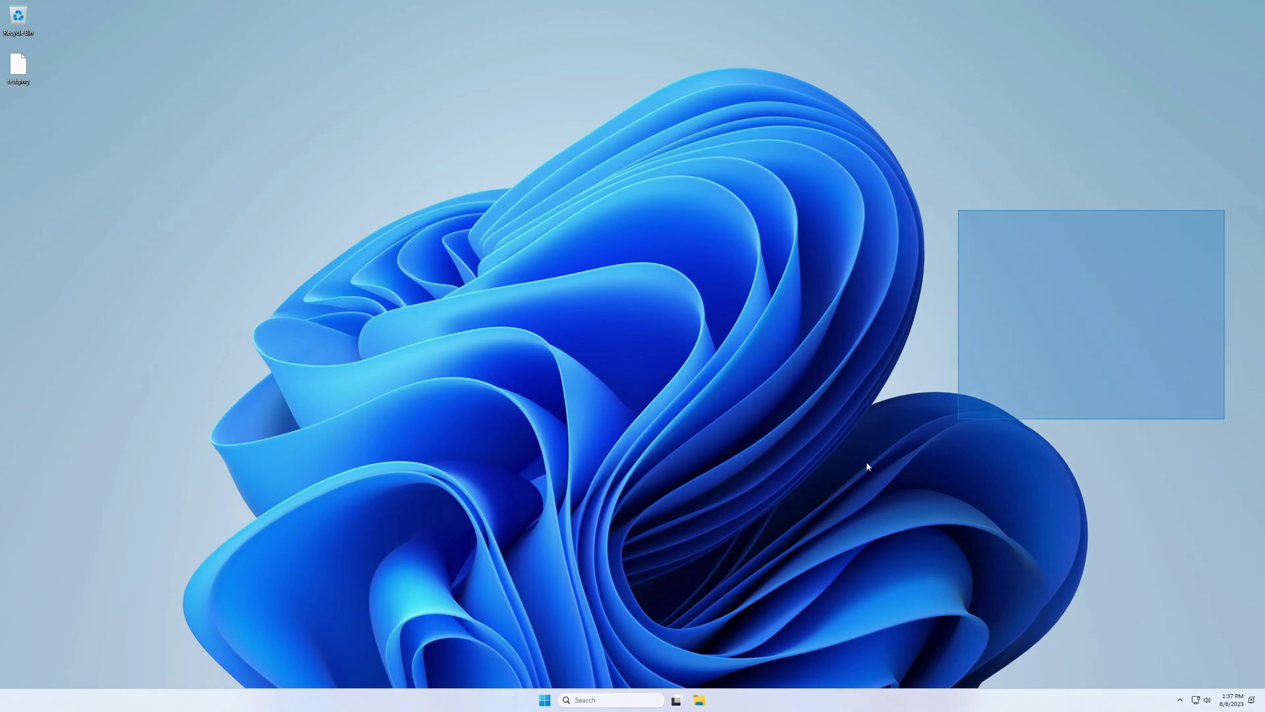
Search for "control" to open Control Panel and go to its System and Security category.
key(super)
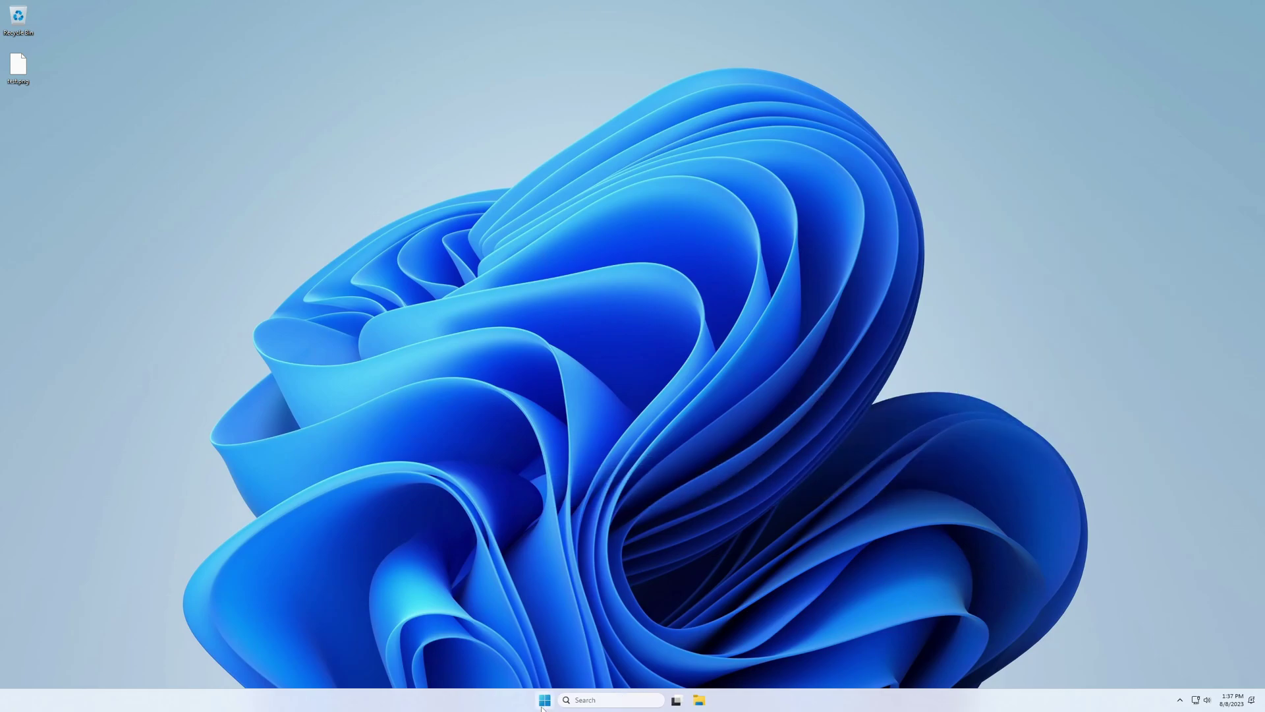
click(513, 347)
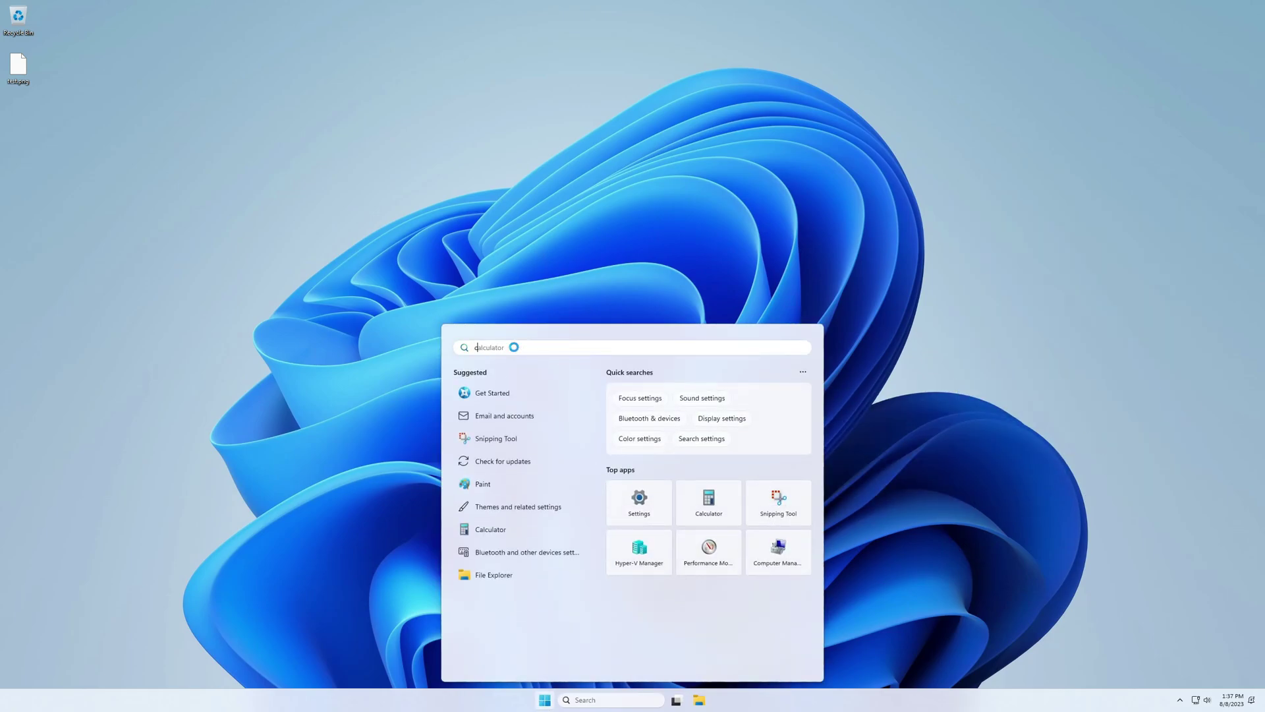
text(control)
key(Return)
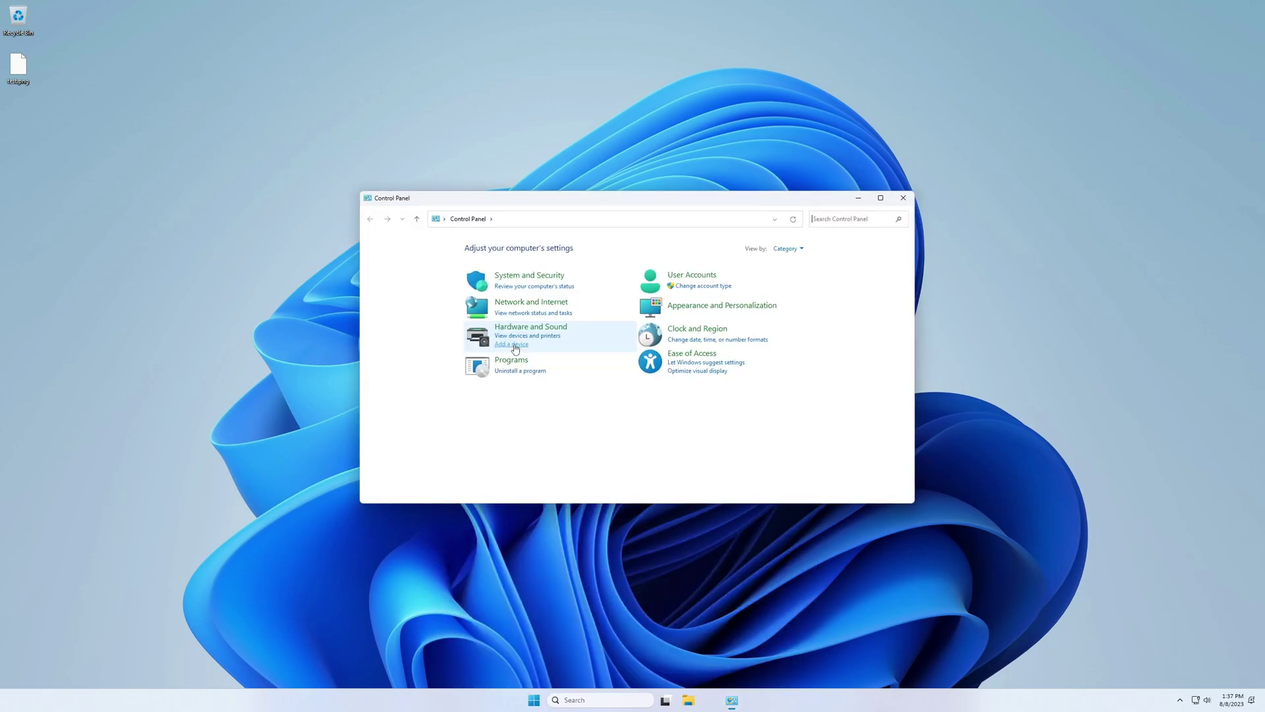
click(566, 282)
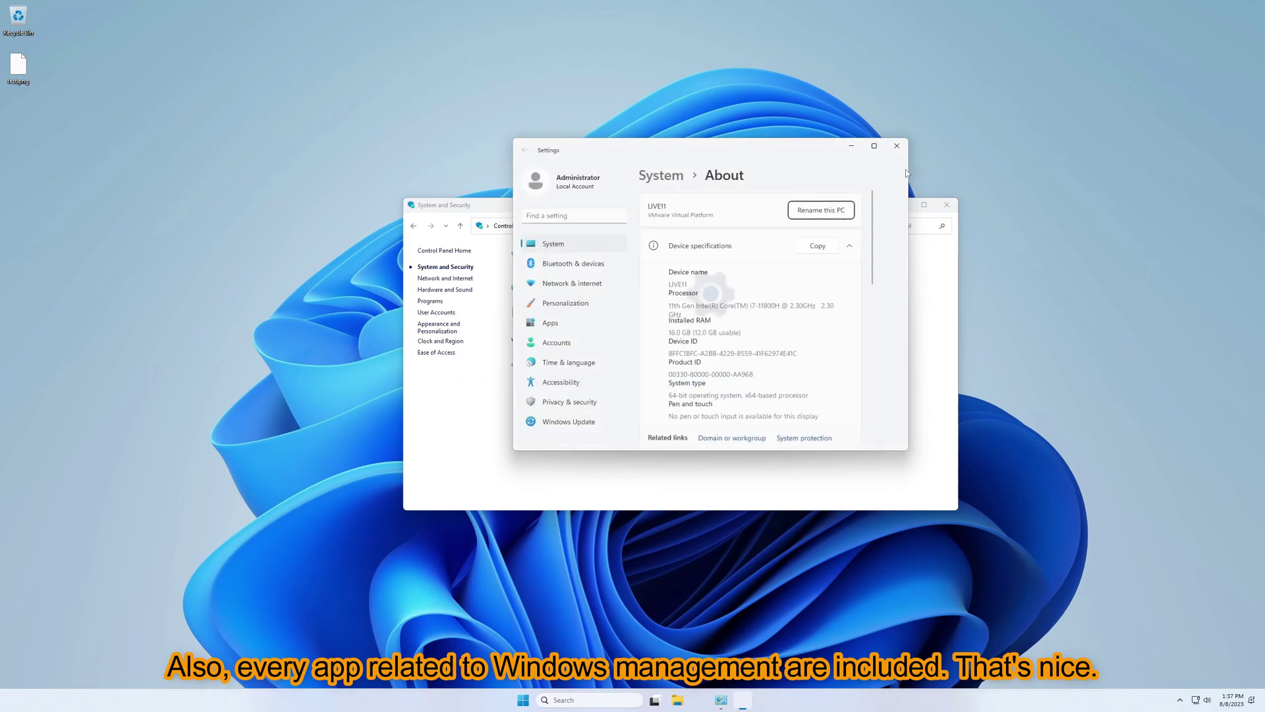
View the System About page launched from System and Security and close the Settings window.
click(895, 145)
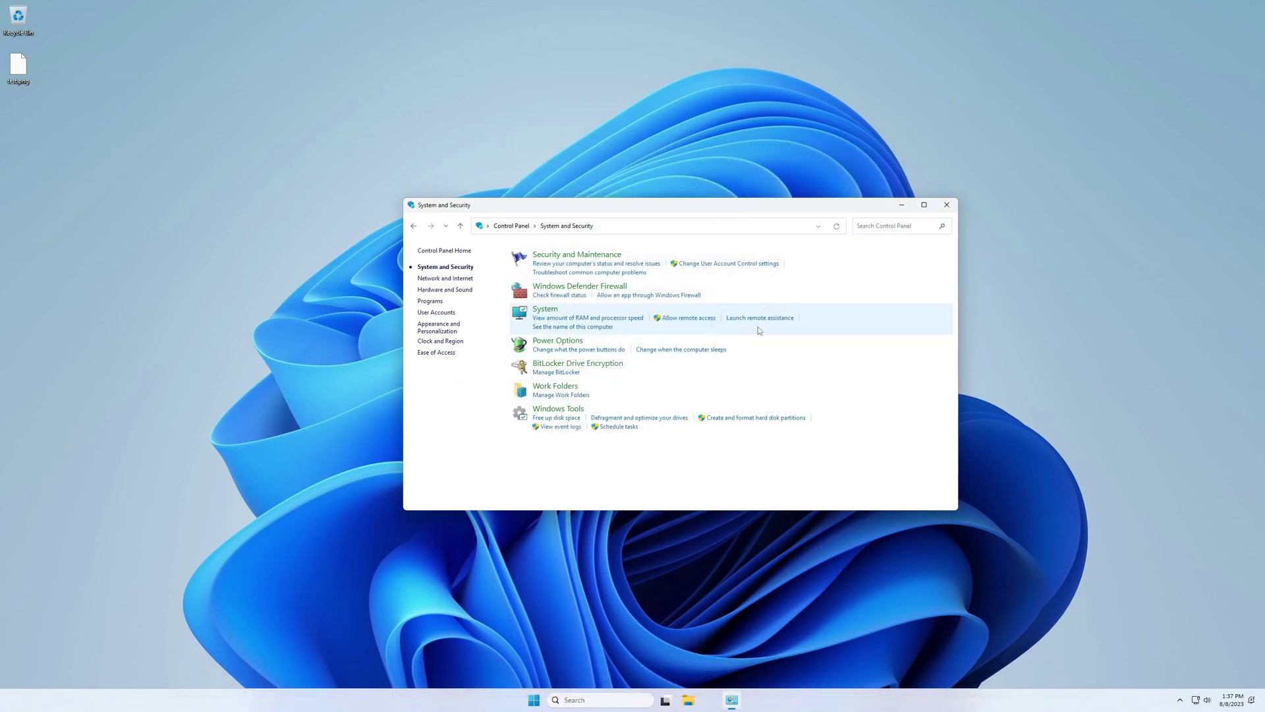
click(758, 326)
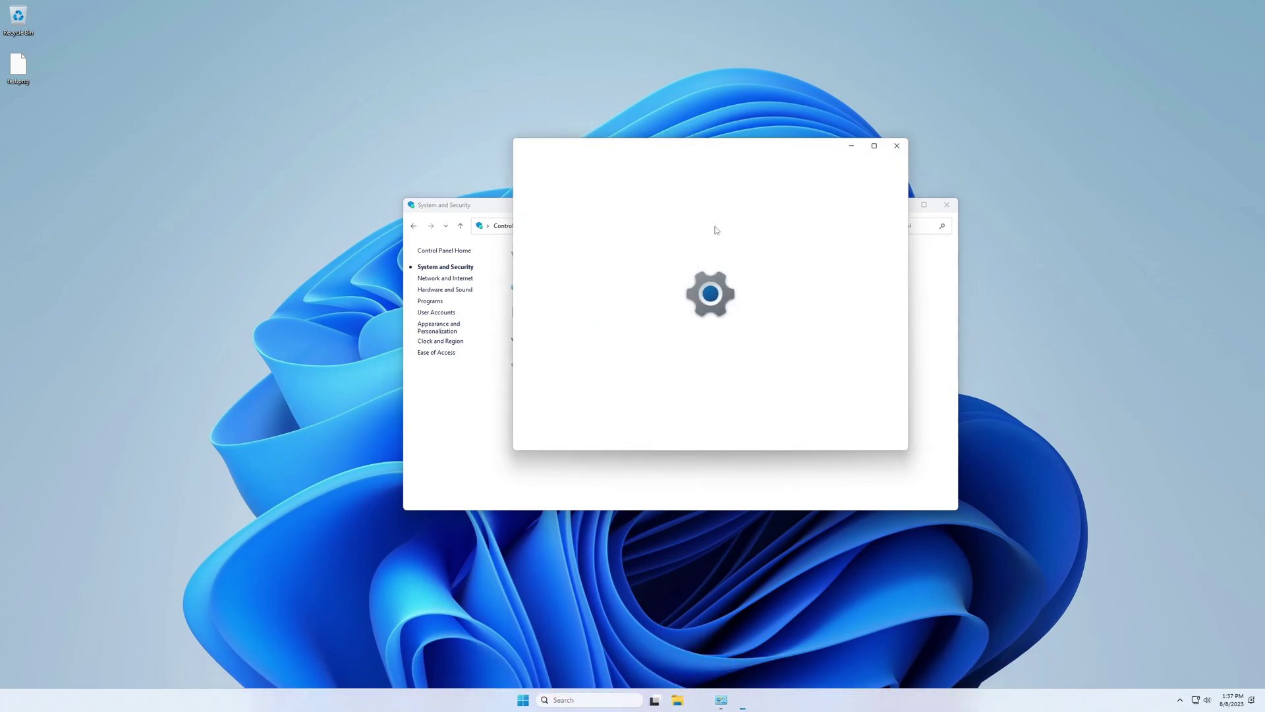
click(896, 146)
Set the visual effects to Adjust for best appearance in System Properties' performance options, apply the change, and close System Properties.
click(698, 318)
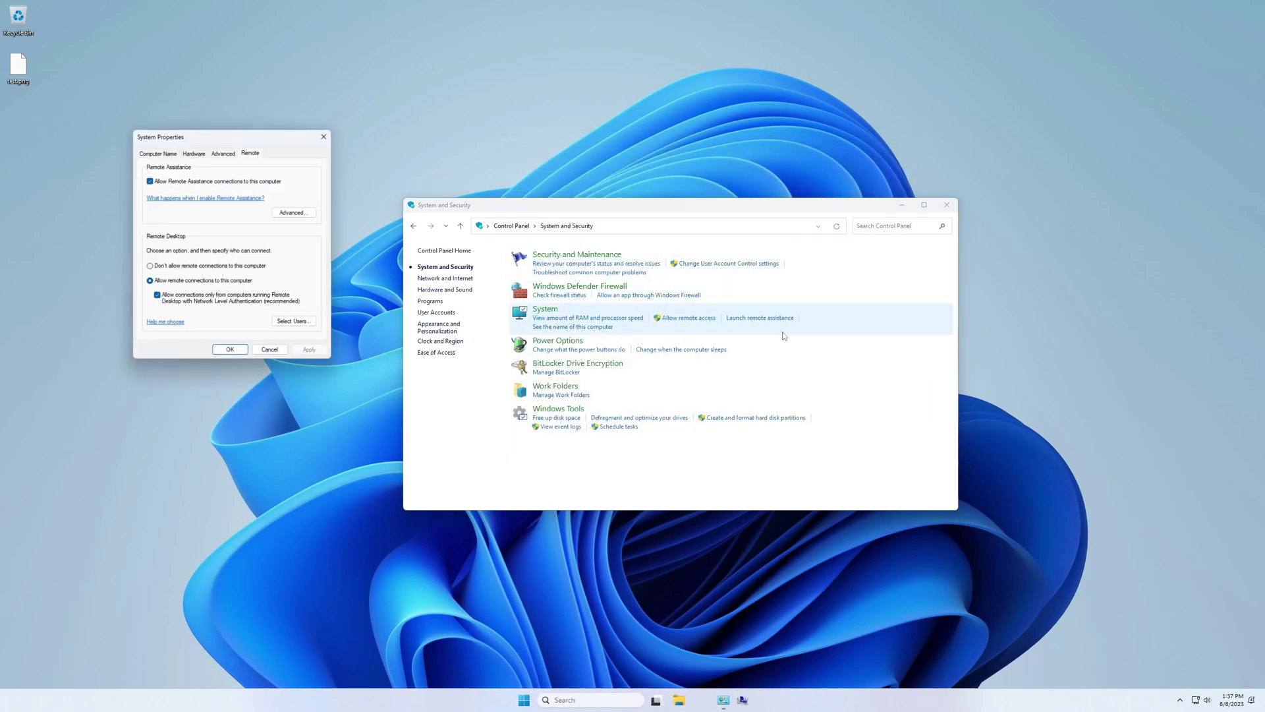
drag(210, 142, 201, 204)
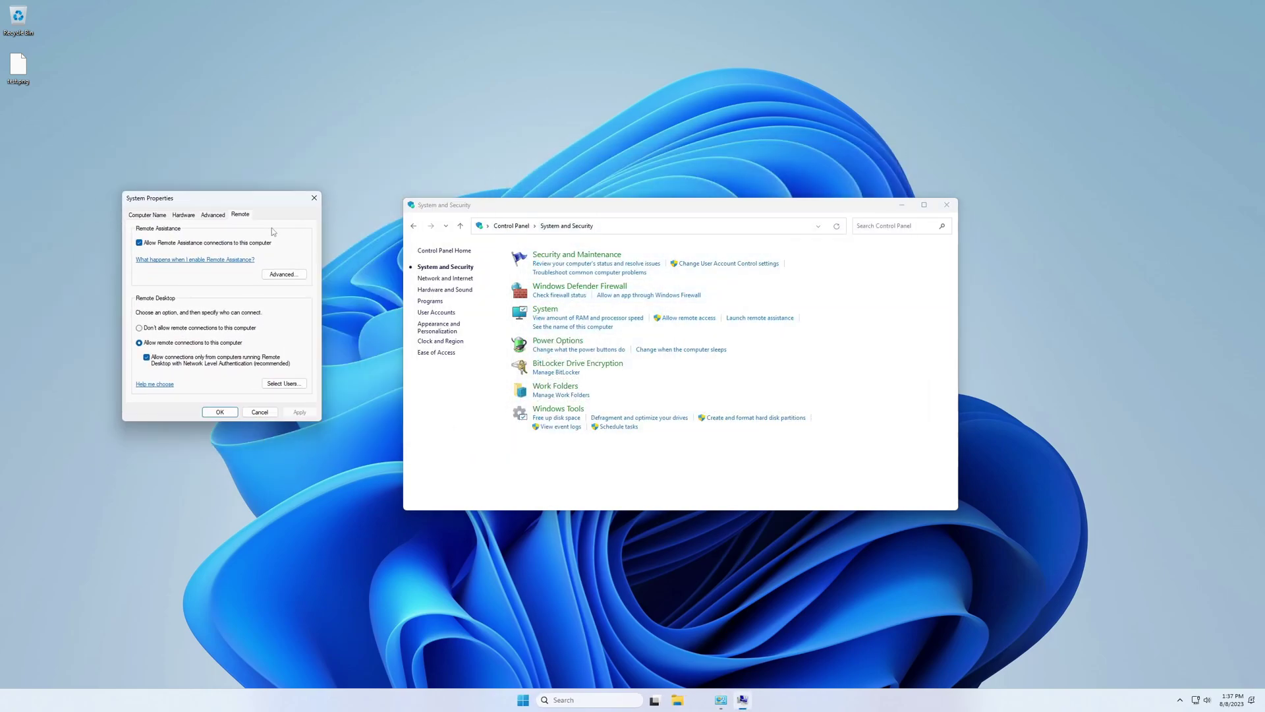
click(211, 216)
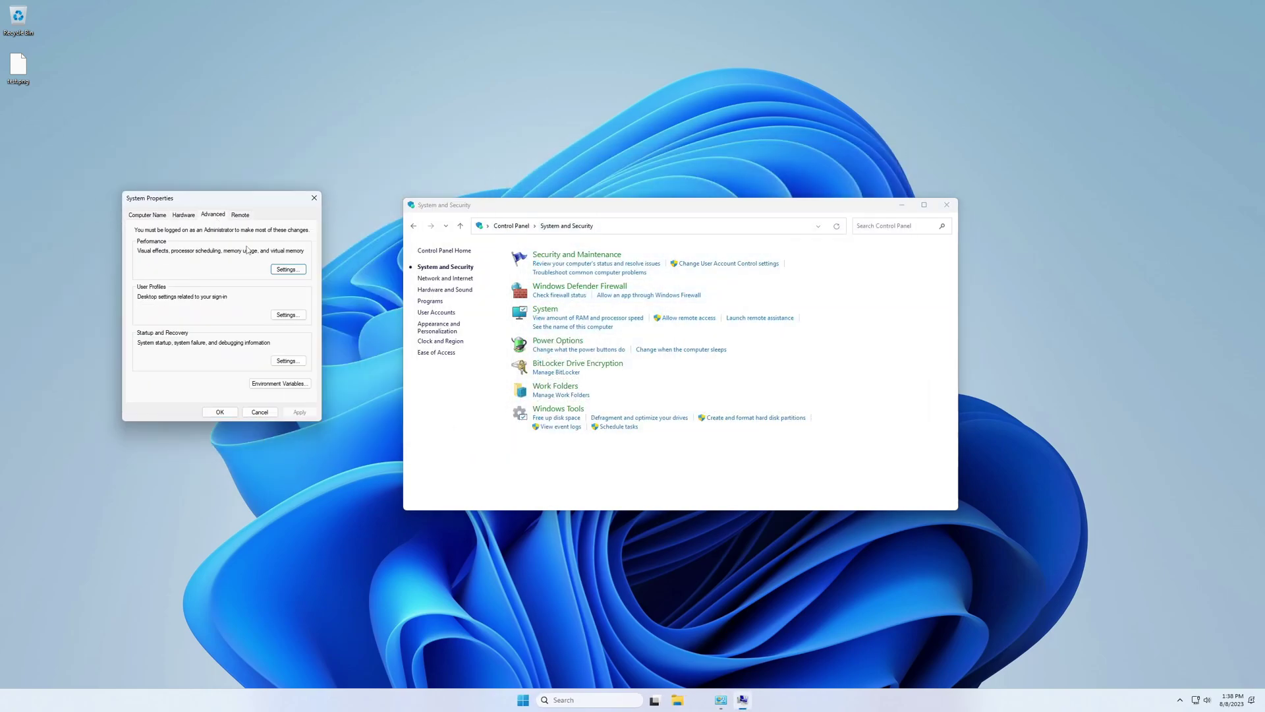
click(291, 273)
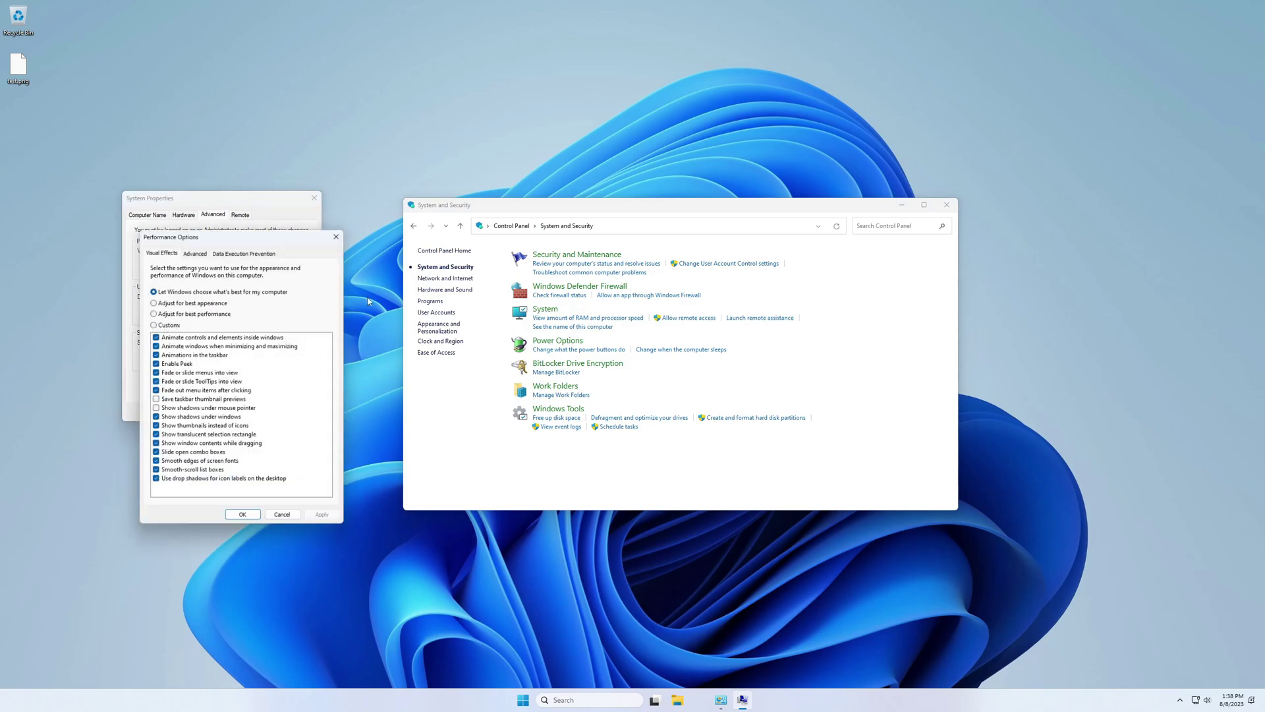
click(205, 314)
click(207, 304)
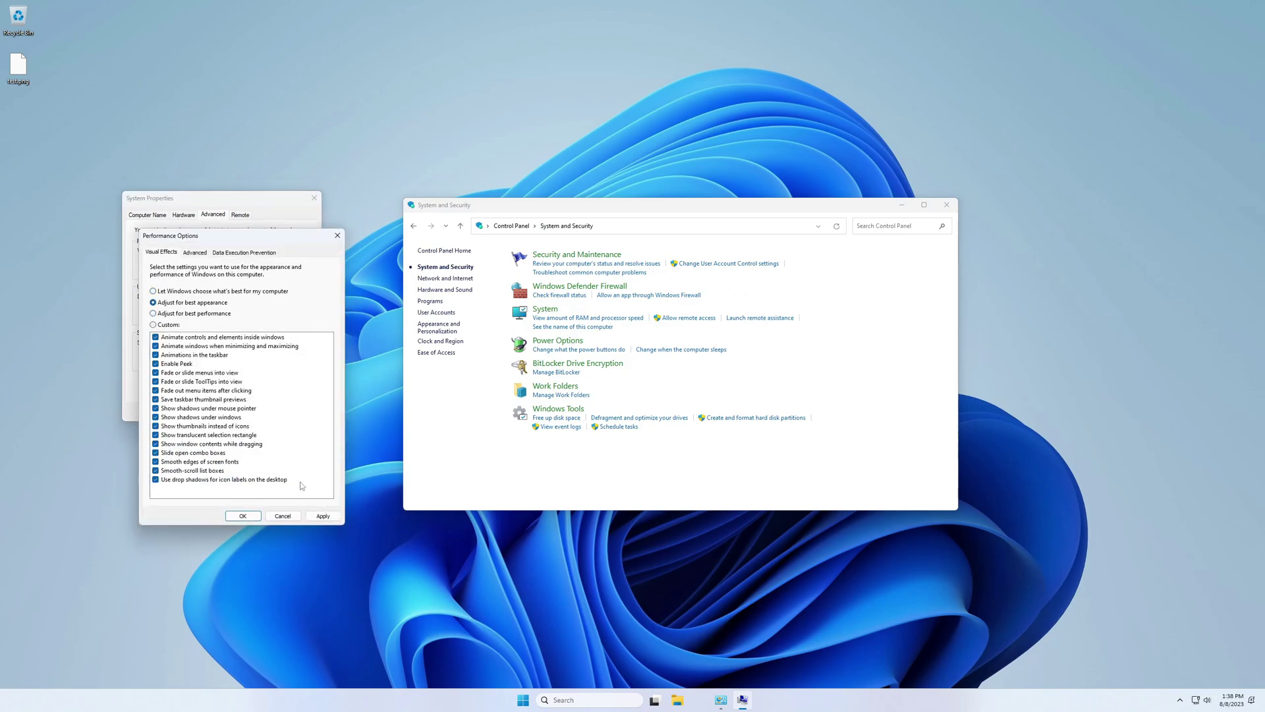
click(322, 516)
click(243, 515)
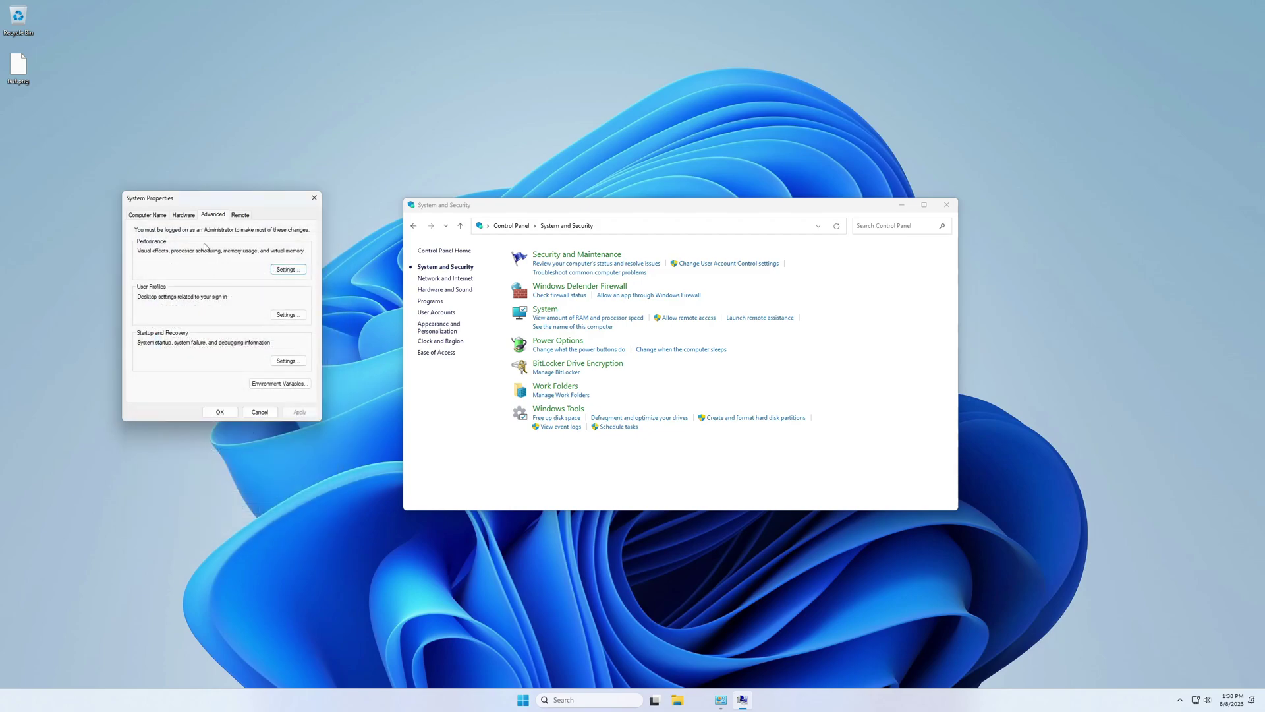
drag(202, 199, 260, 254)
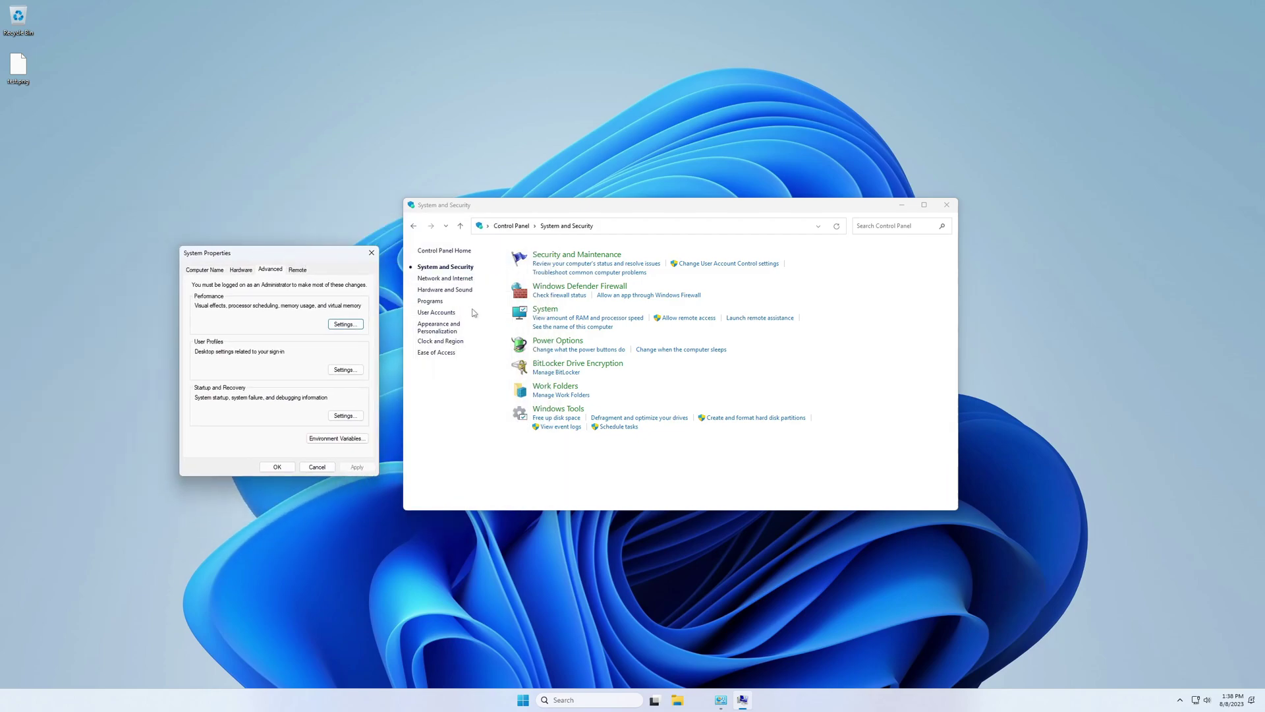
click(371, 253)
Open Power Options from System and Security and select the High performance plan among the additional plans.
drag(593, 205, 635, 186)
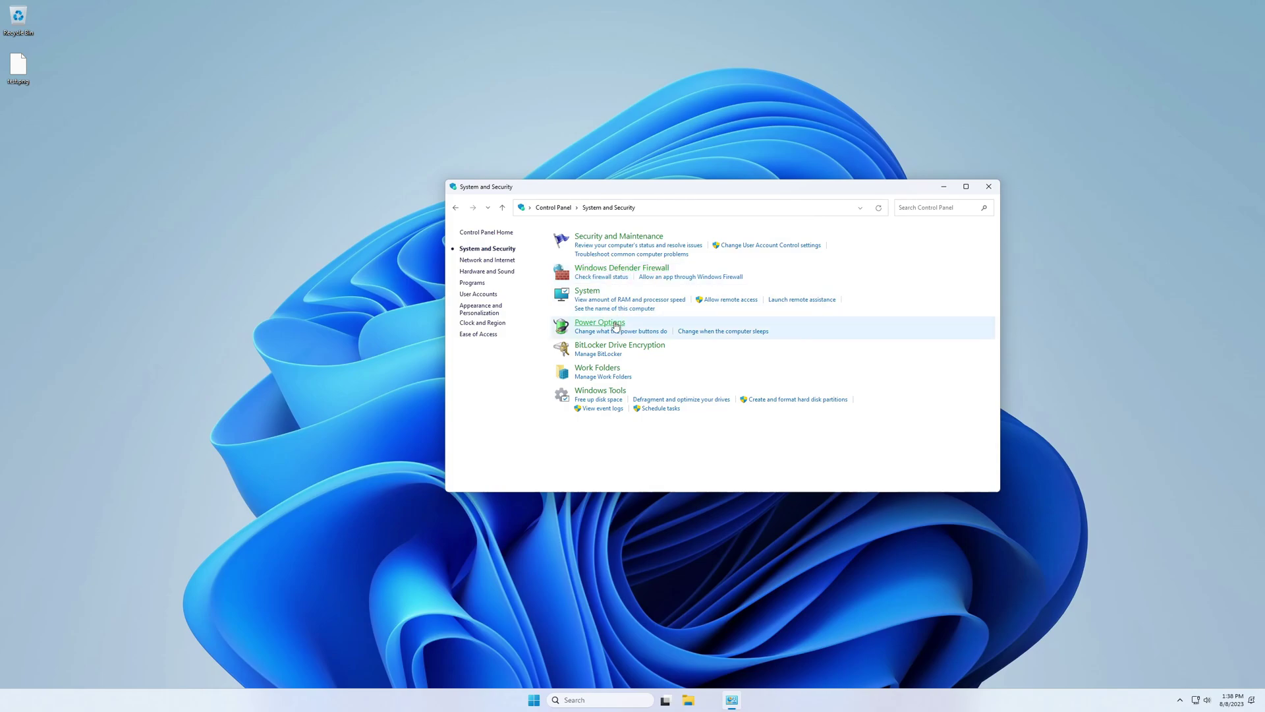
click(605, 322)
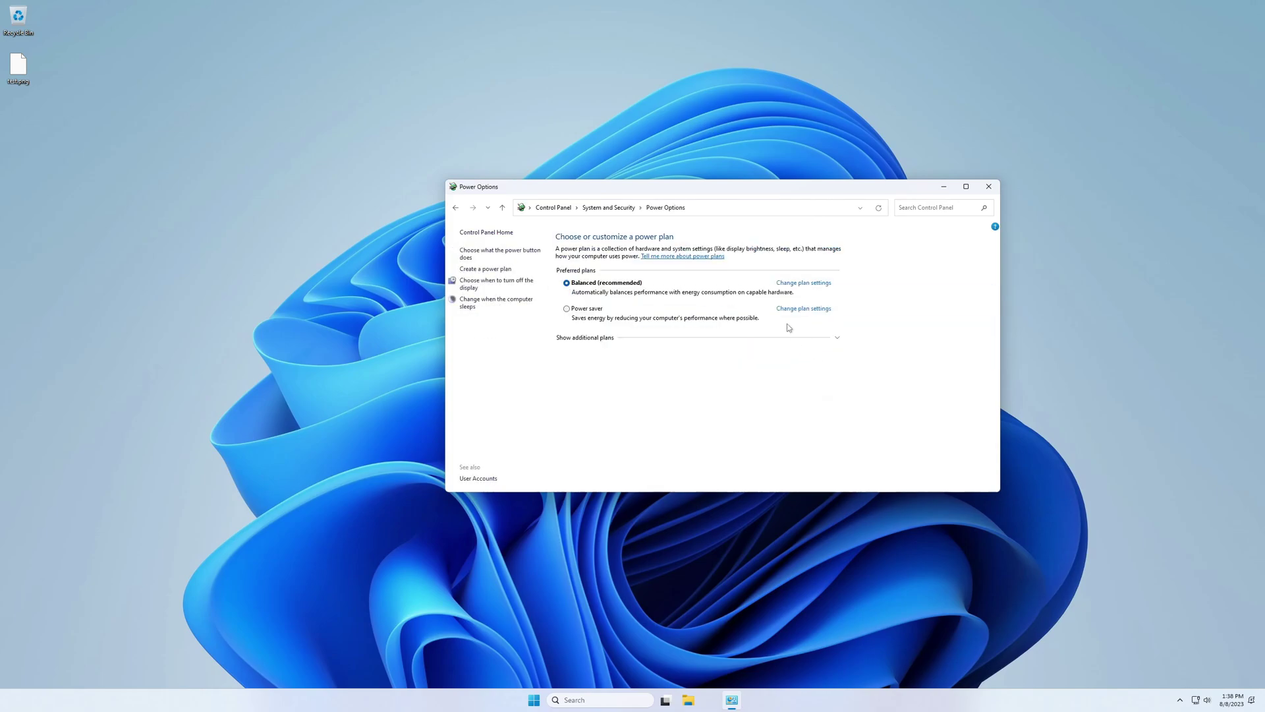
click(662, 338)
click(571, 354)
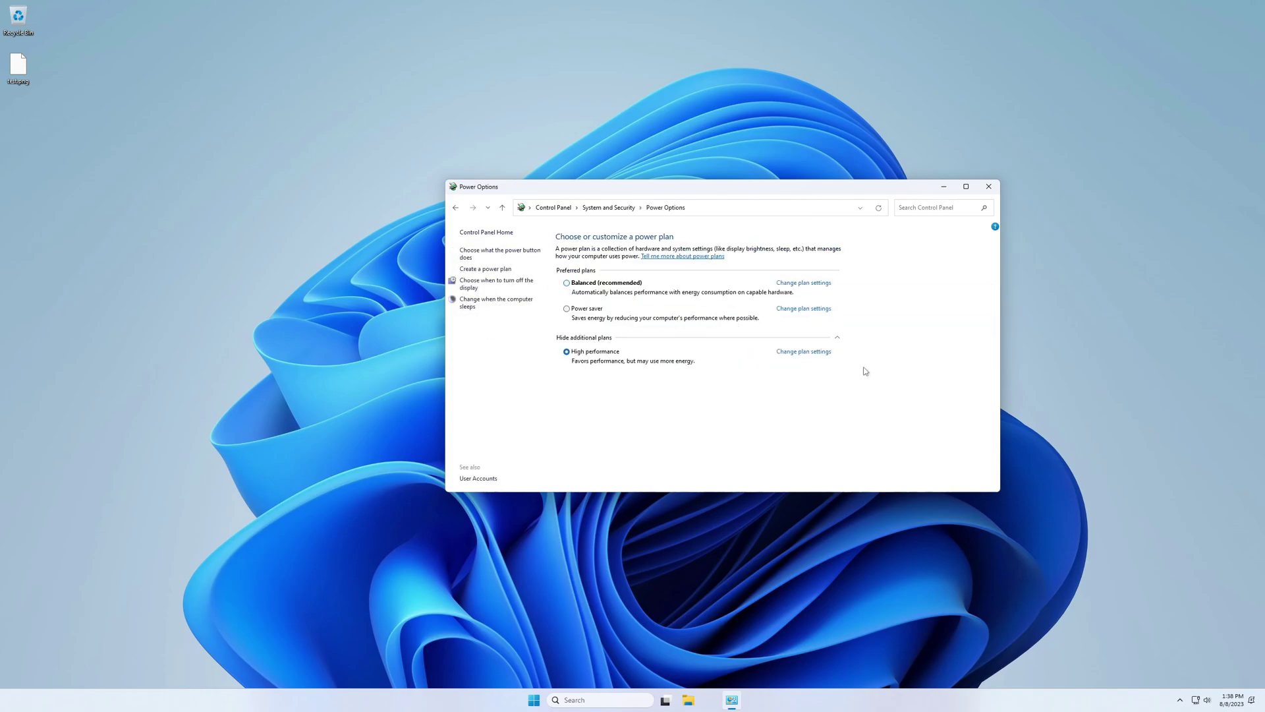
Return to the Control Panel home page and open Programs and Features in the Programs category.
click(459, 207)
click(459, 208)
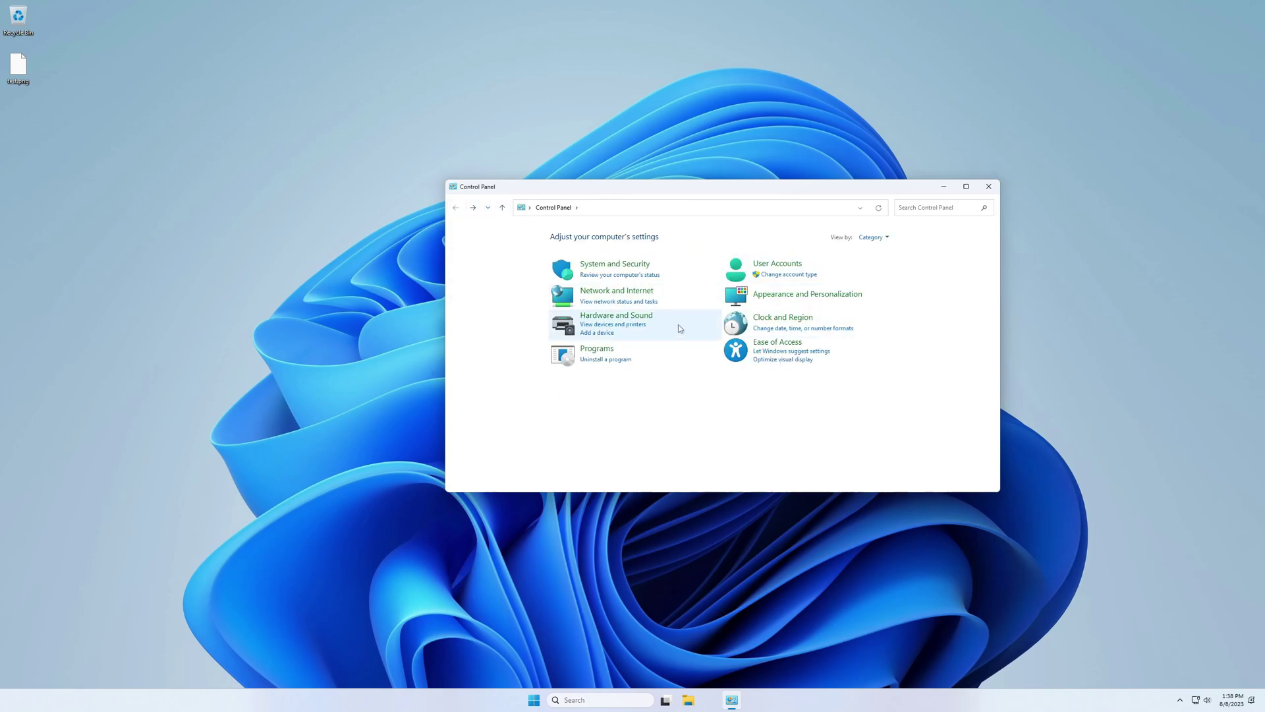
click(596, 349)
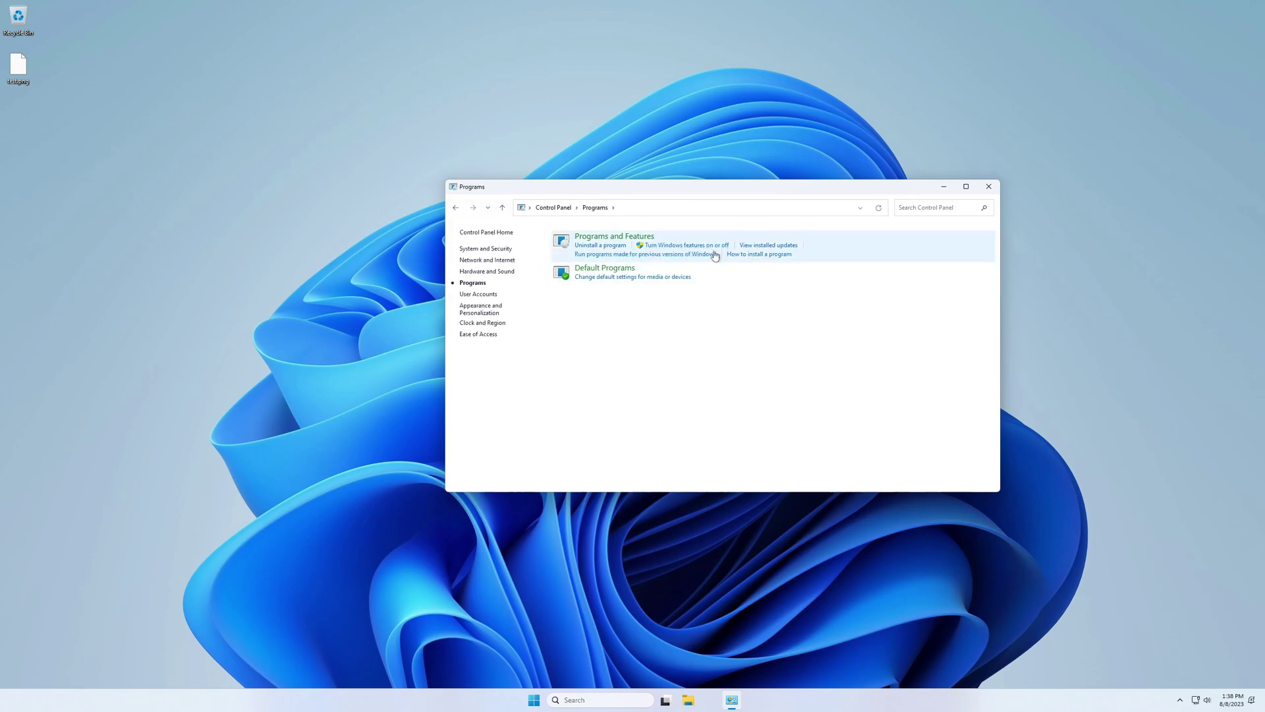
click(614, 236)
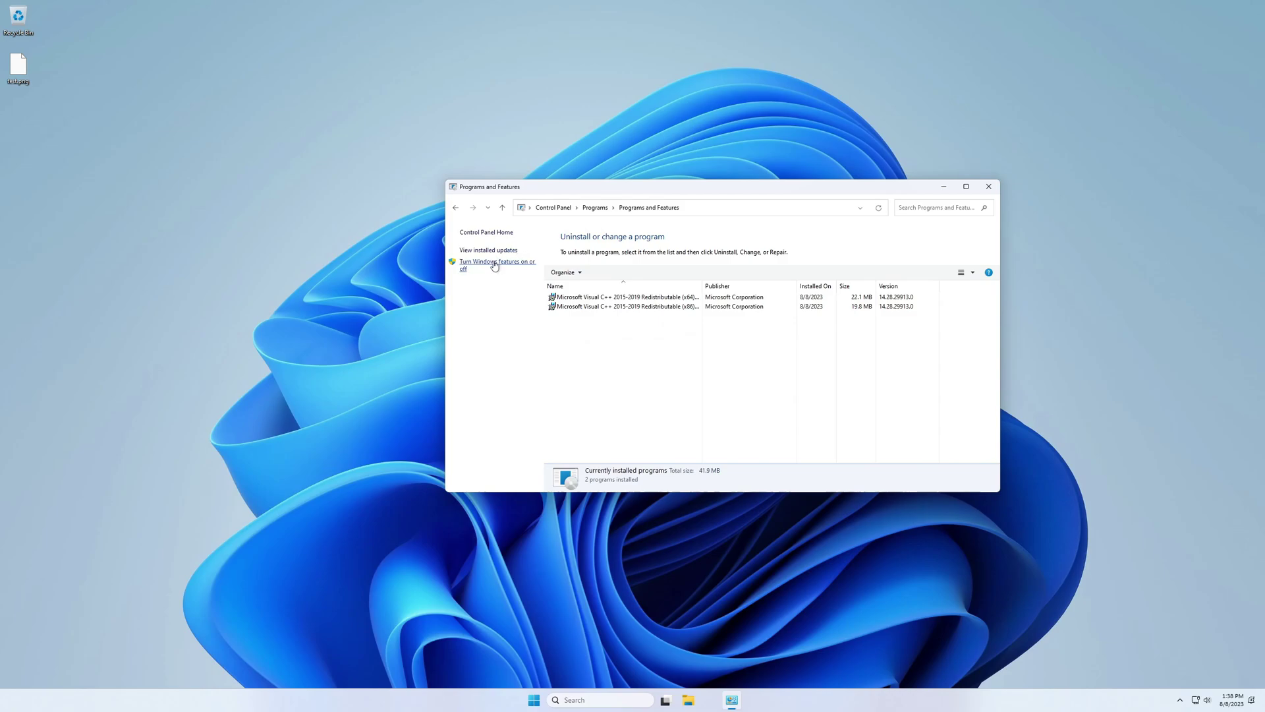
View the list of Windows features that can be turned on or off, and close it and Programs and Features.
click(495, 265)
drag(587, 261, 722, 265)
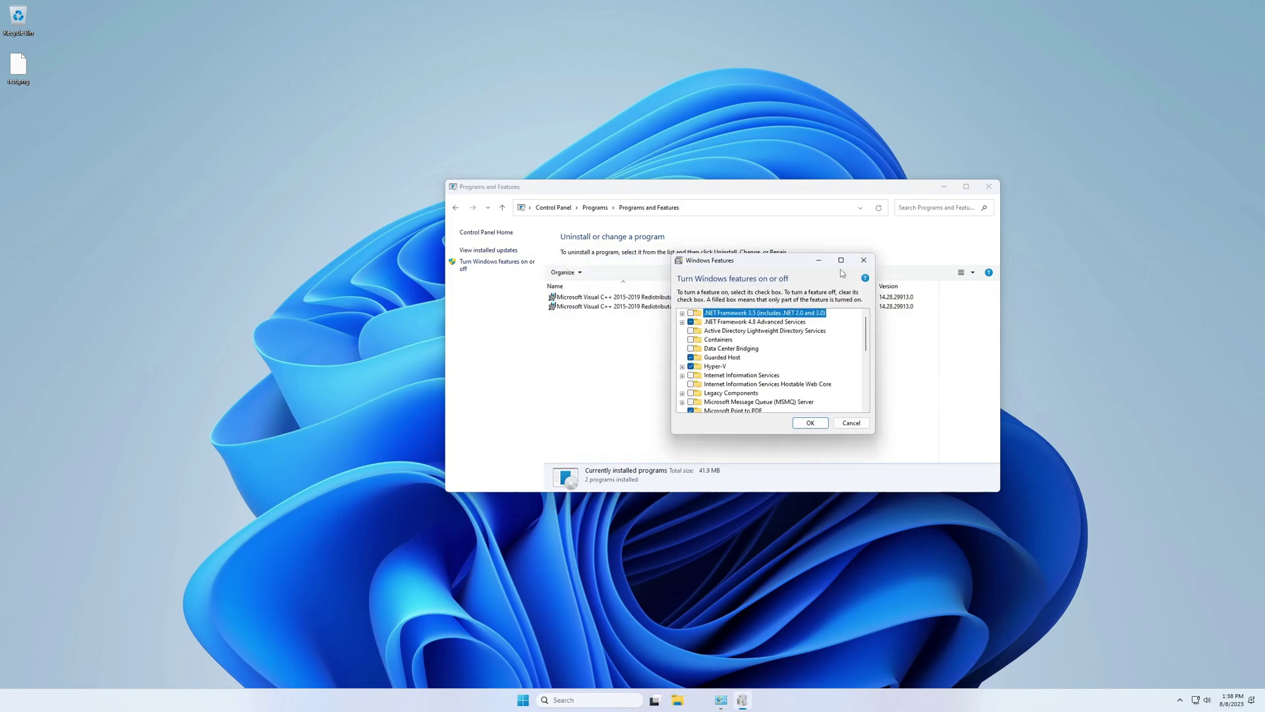
click(864, 259)
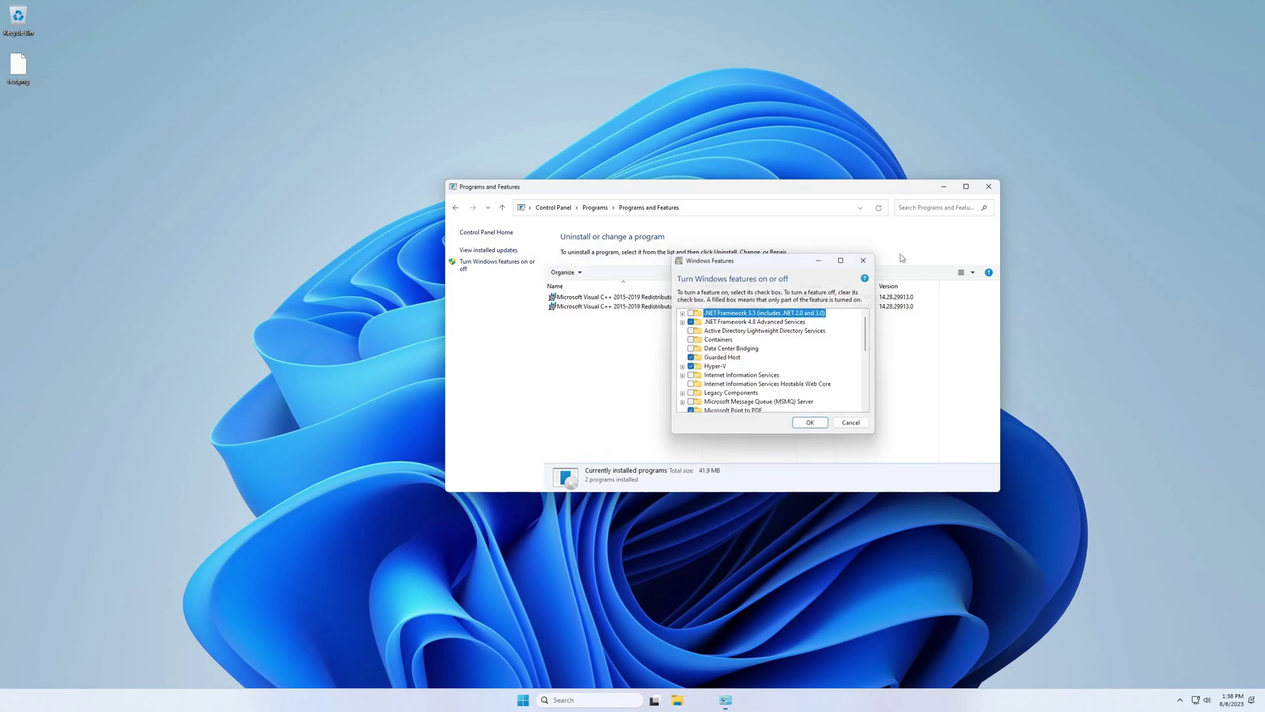
click(989, 187)
Search for regedit, launch Registry Editor and reposition its window on the desktop.
click(544, 699)
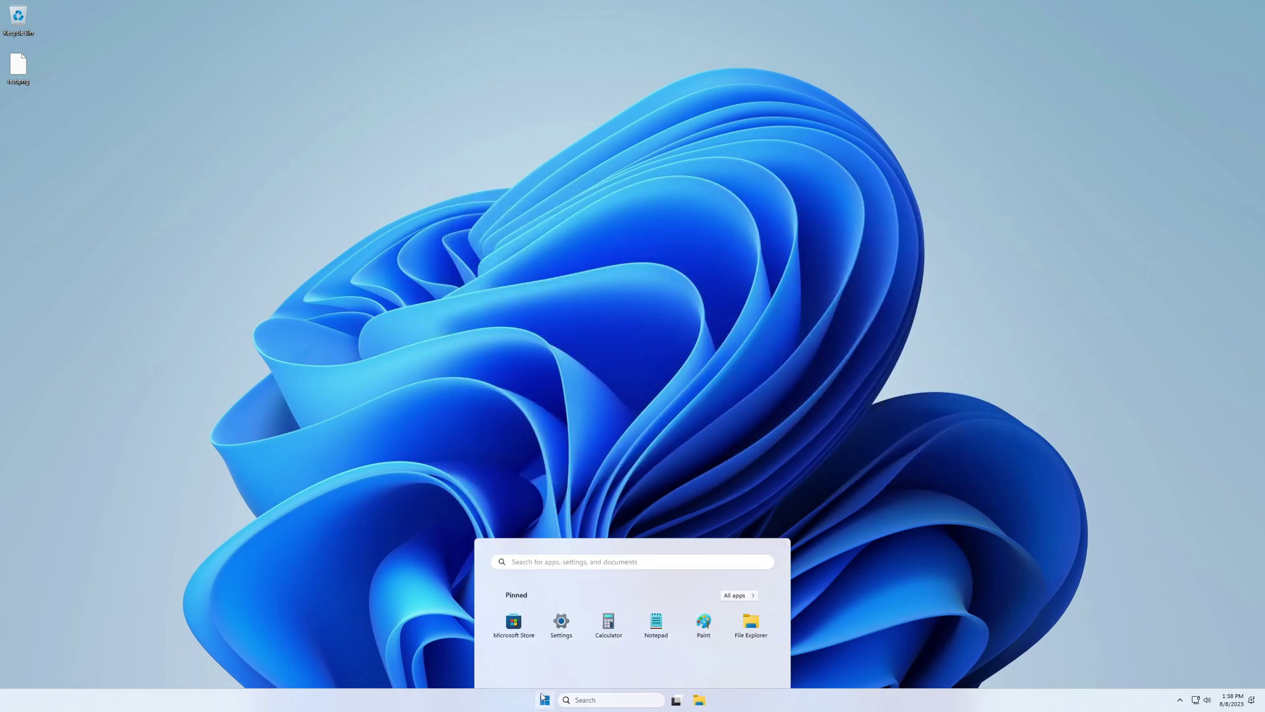
text(reged)
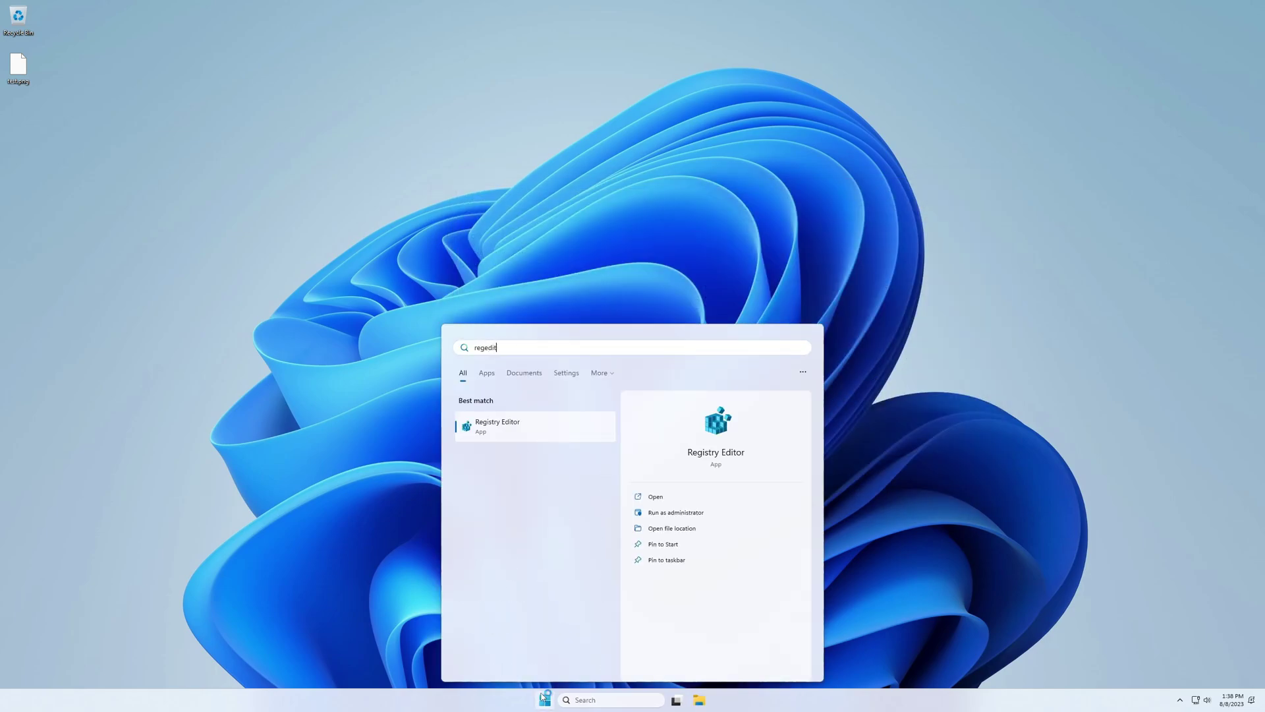
text(it)
key(Return)
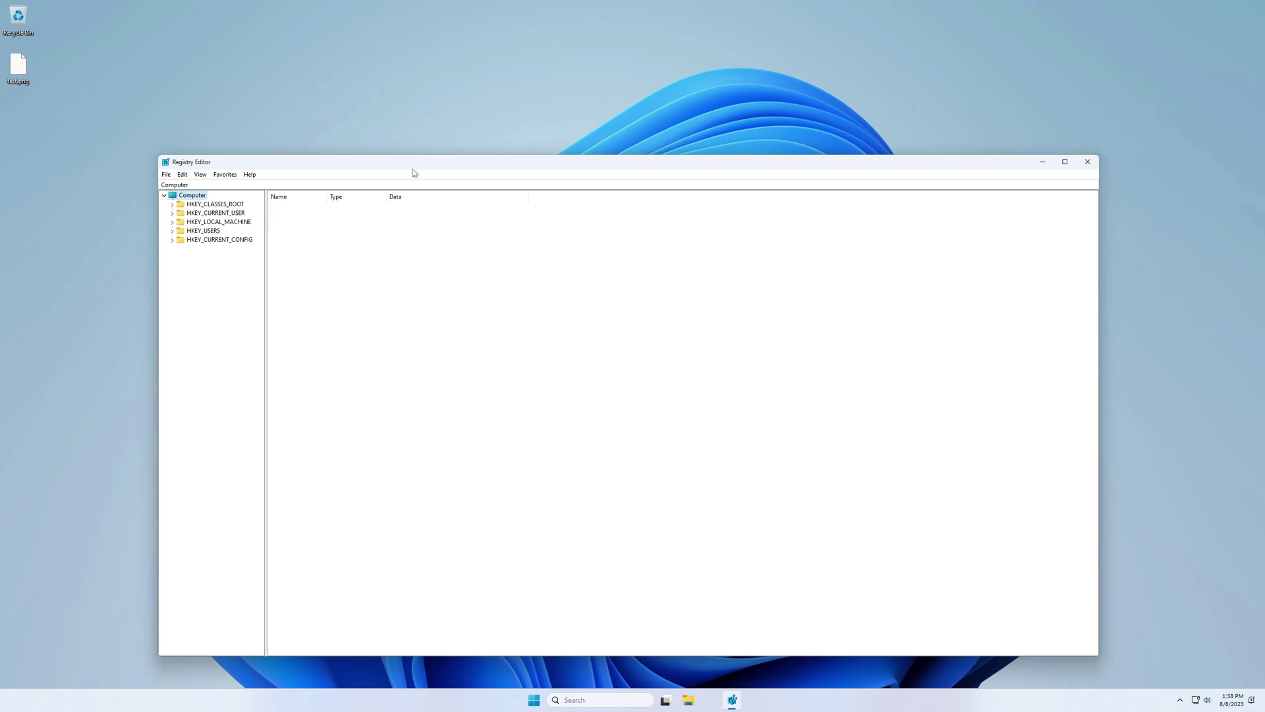
drag(414, 165, 493, 146)
Expand HKEY_LOCAL_MACHINE, view the permissions of its SOFTWARE key, and close the permissions dialog.
click(283, 204)
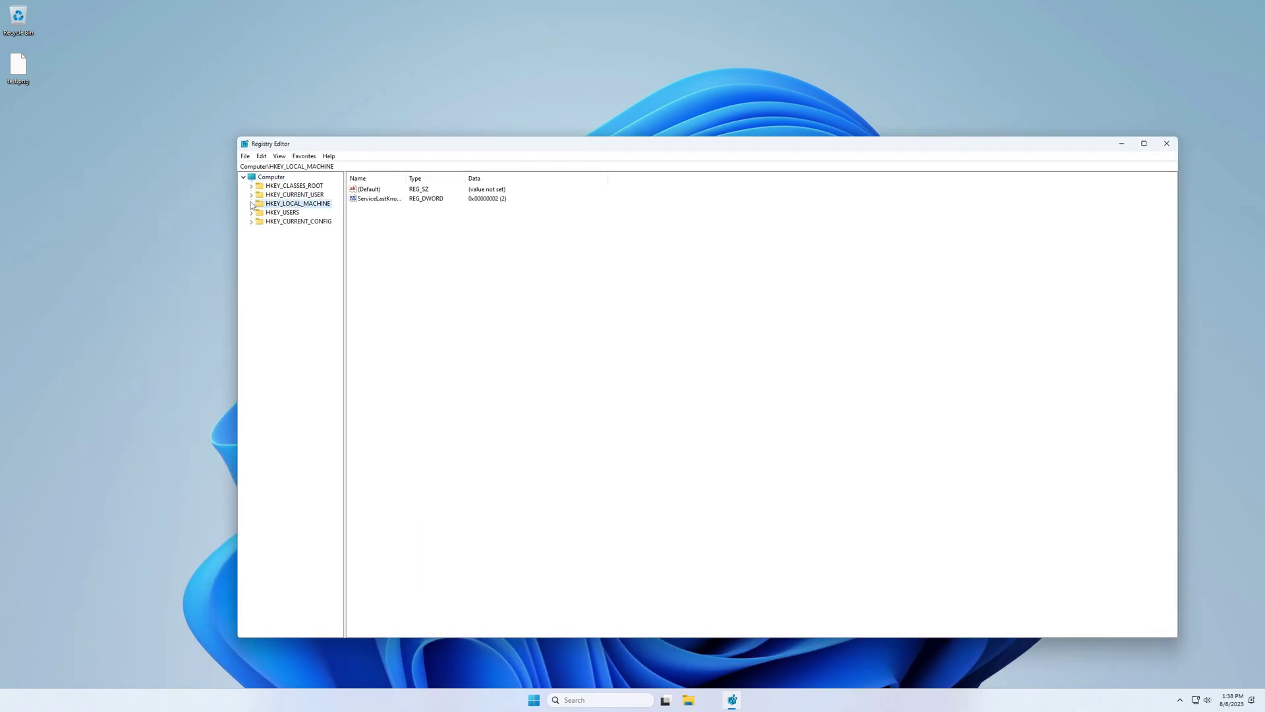
click(251, 204)
click(292, 265)
right_click(292, 265)
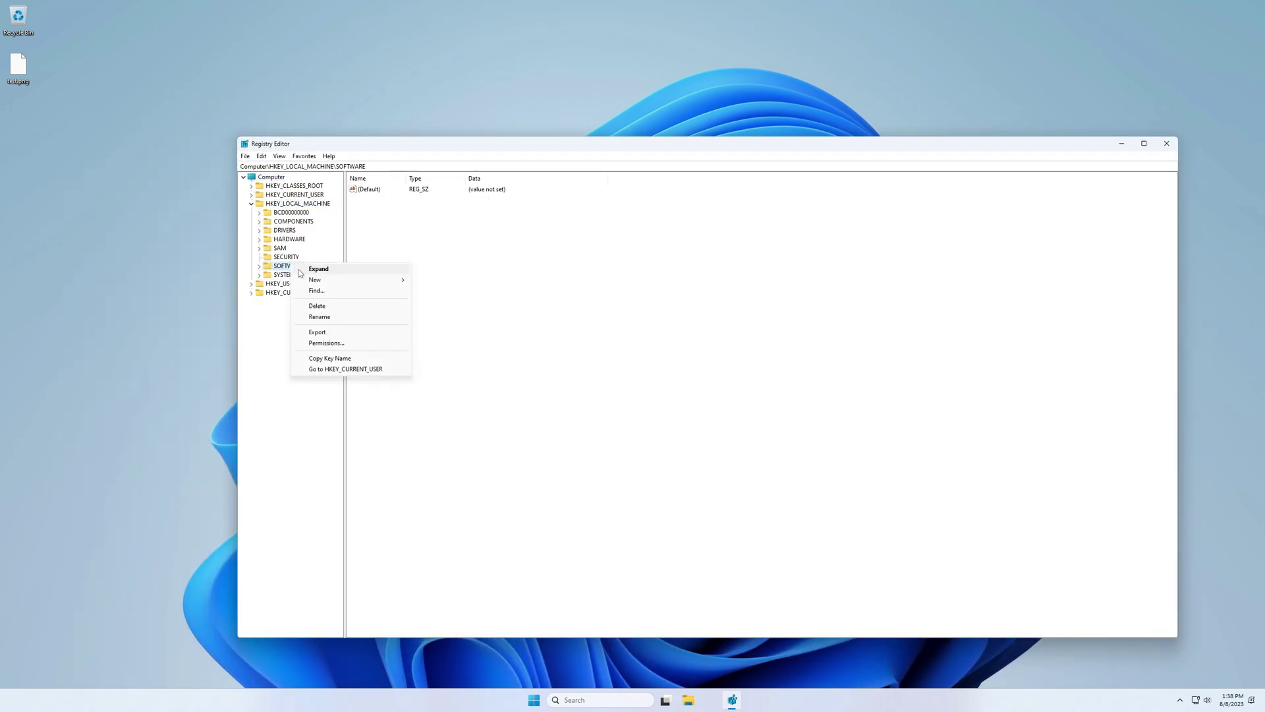
click(324, 342)
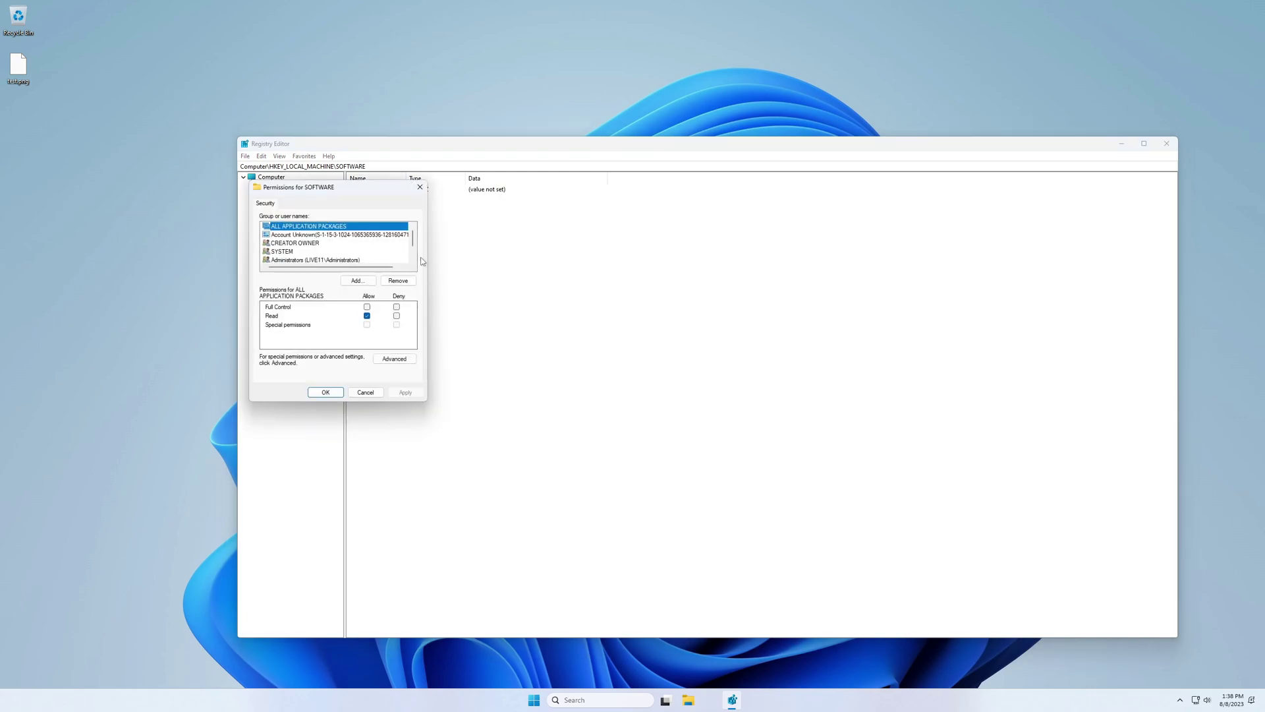
click(420, 187)
Browse HKEY_LOCAL_MACHINE\SOFTWARE\Microsoft down to the Composition key and close Registry Editor.
click(259, 266)
click(290, 319)
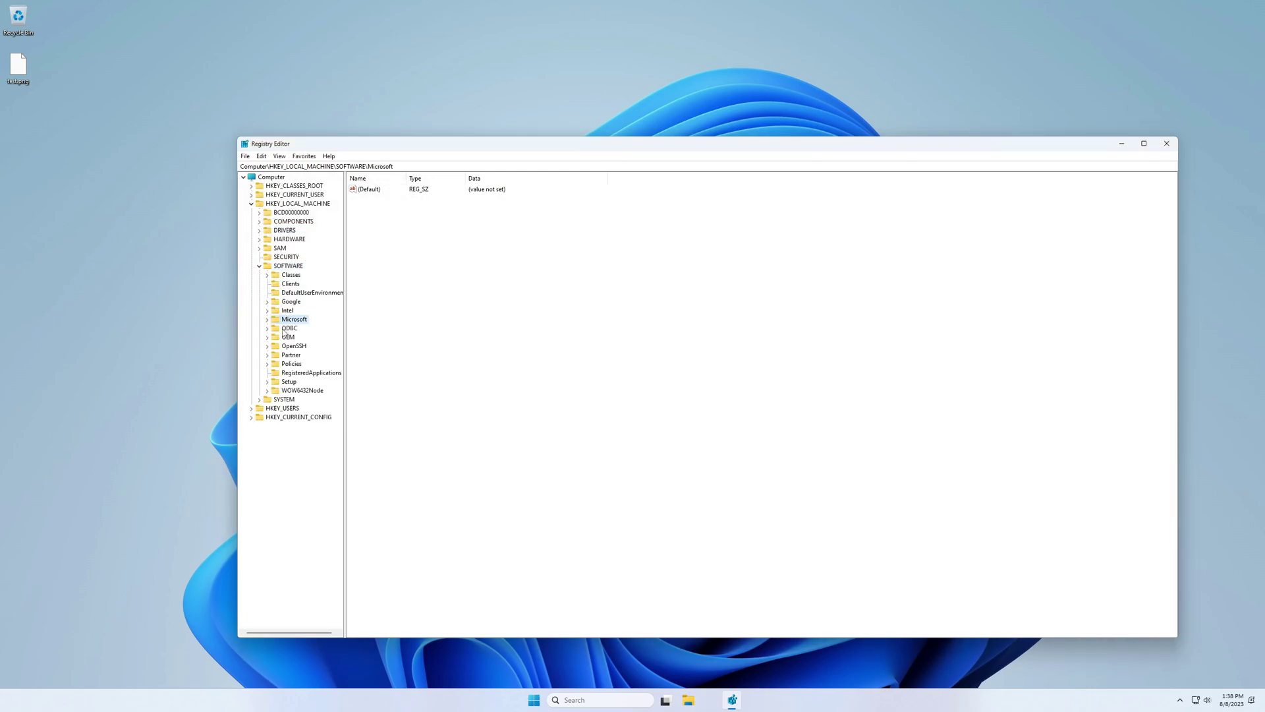
click(267, 319)
click(296, 328)
click(308, 363)
click(307, 409)
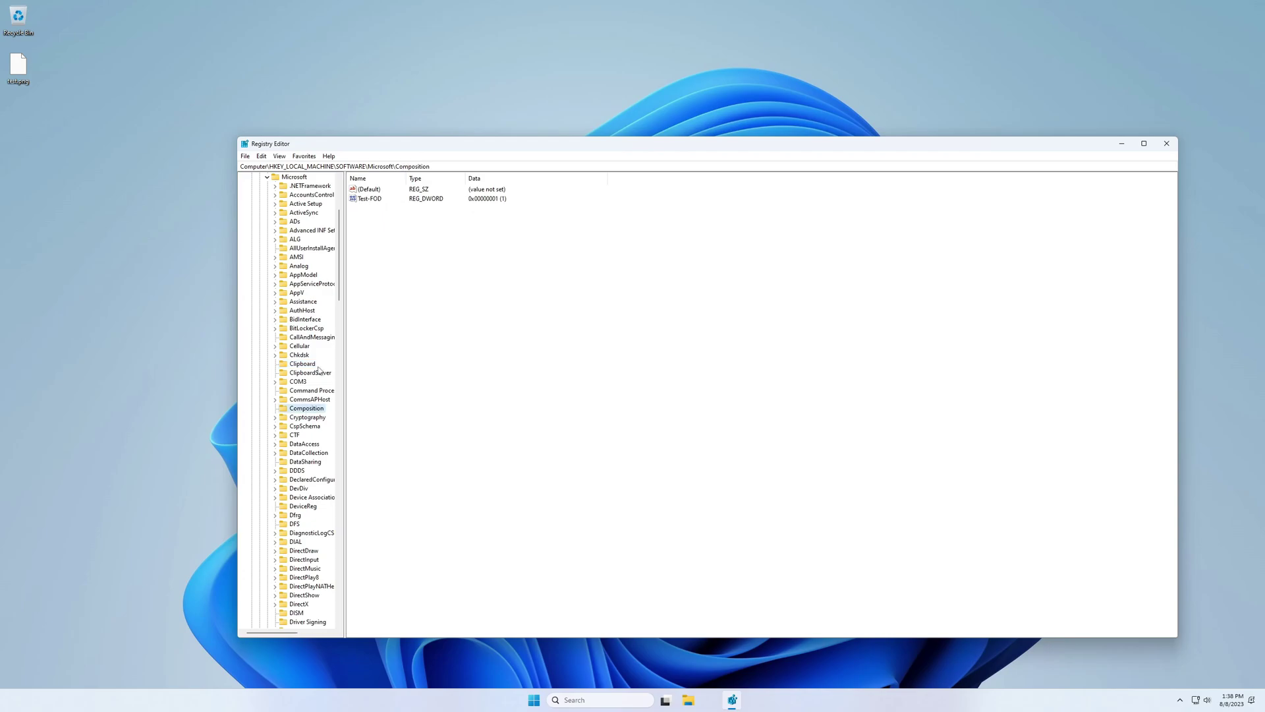
click(1164, 145)
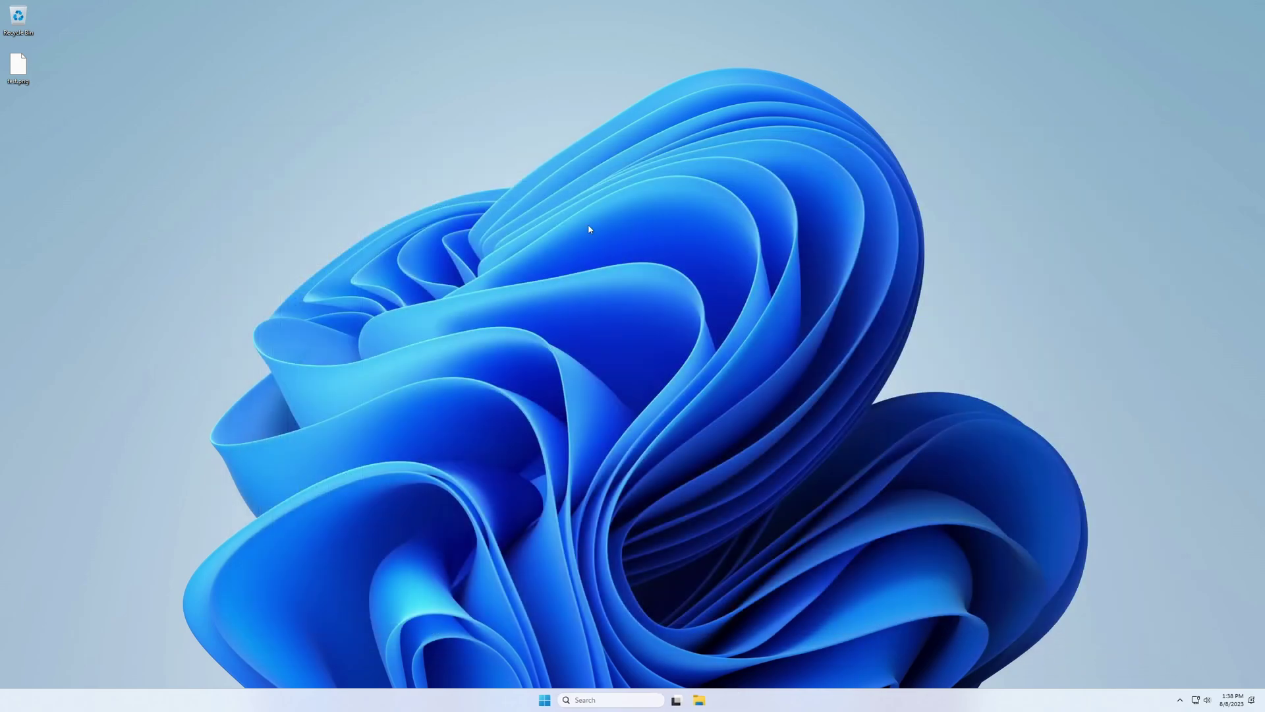
Search for gpedit, launch the Local Group Policy Editor, centre its window and widen the console tree.
key(super)
text(gpedit)
key(Return)
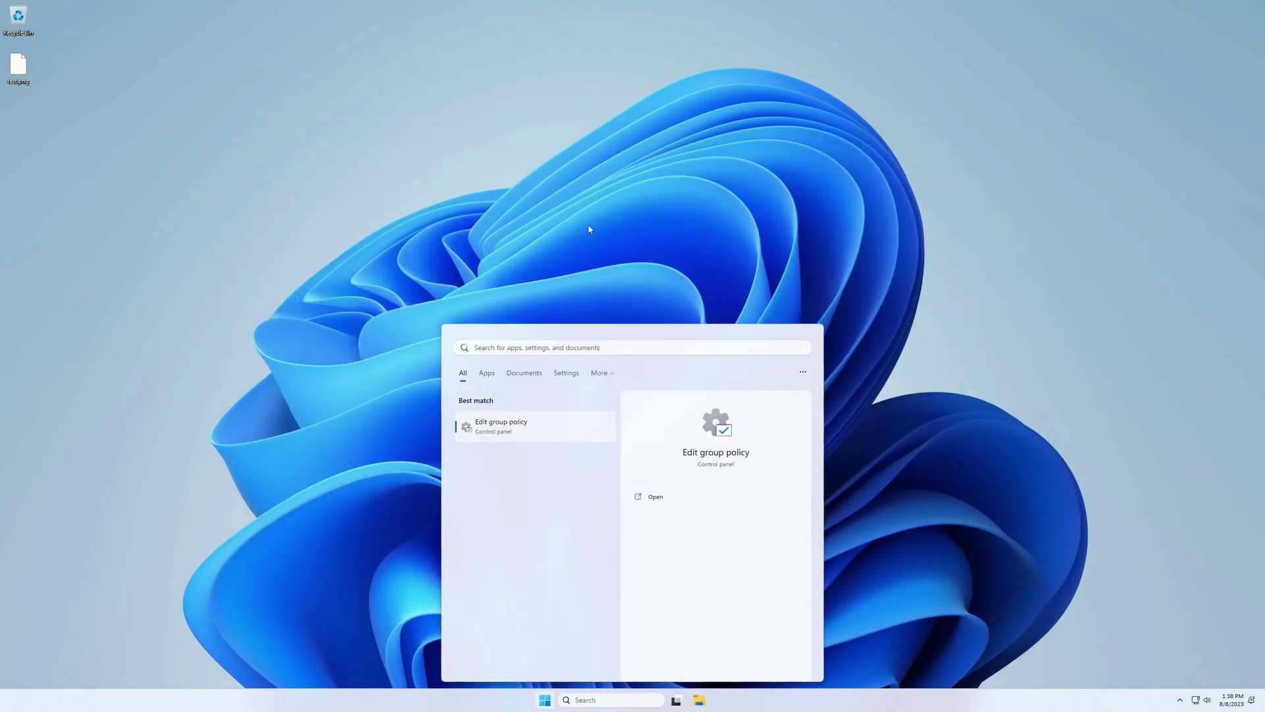
drag(226, 90, 742, 238)
drag(674, 367, 806, 363)
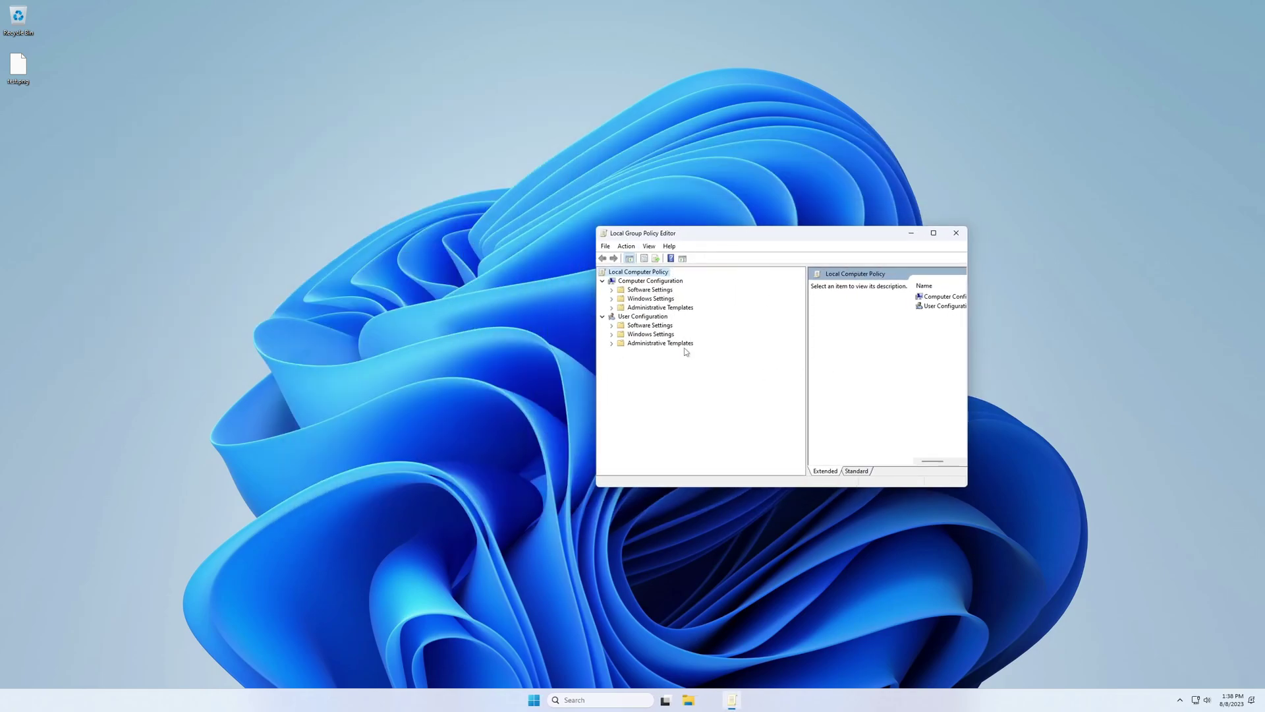
Show the Start Menu and Taskbar policies under Computer Configuration's Administrative Templates, widening the window to reveal the State and Comment columns.
click(612, 307)
click(667, 352)
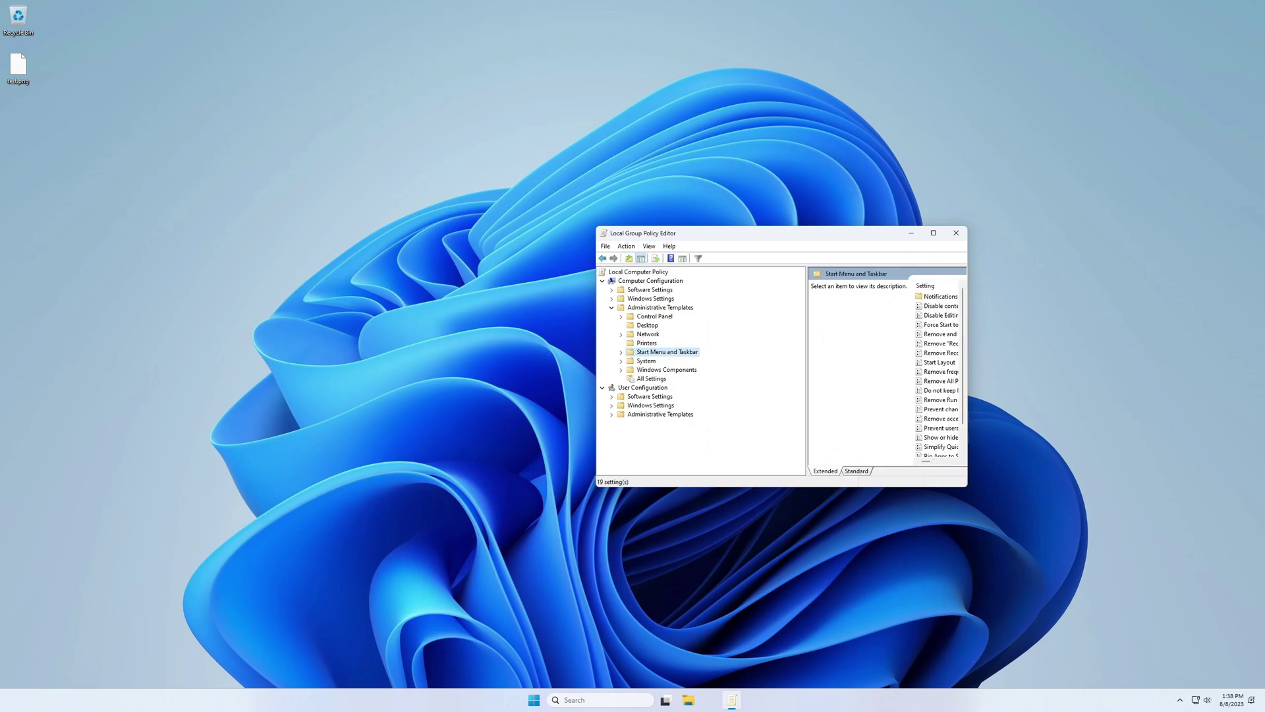
drag(968, 349, 1157, 349)
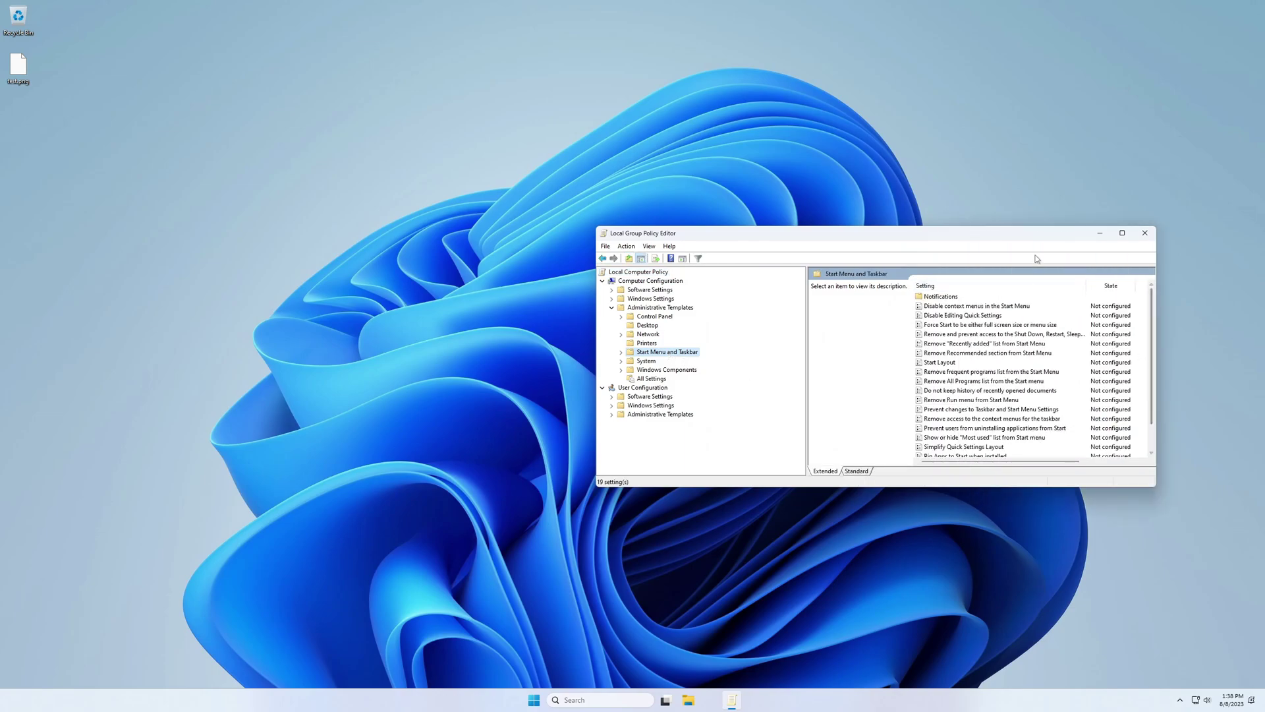
drag(1034, 234, 872, 216)
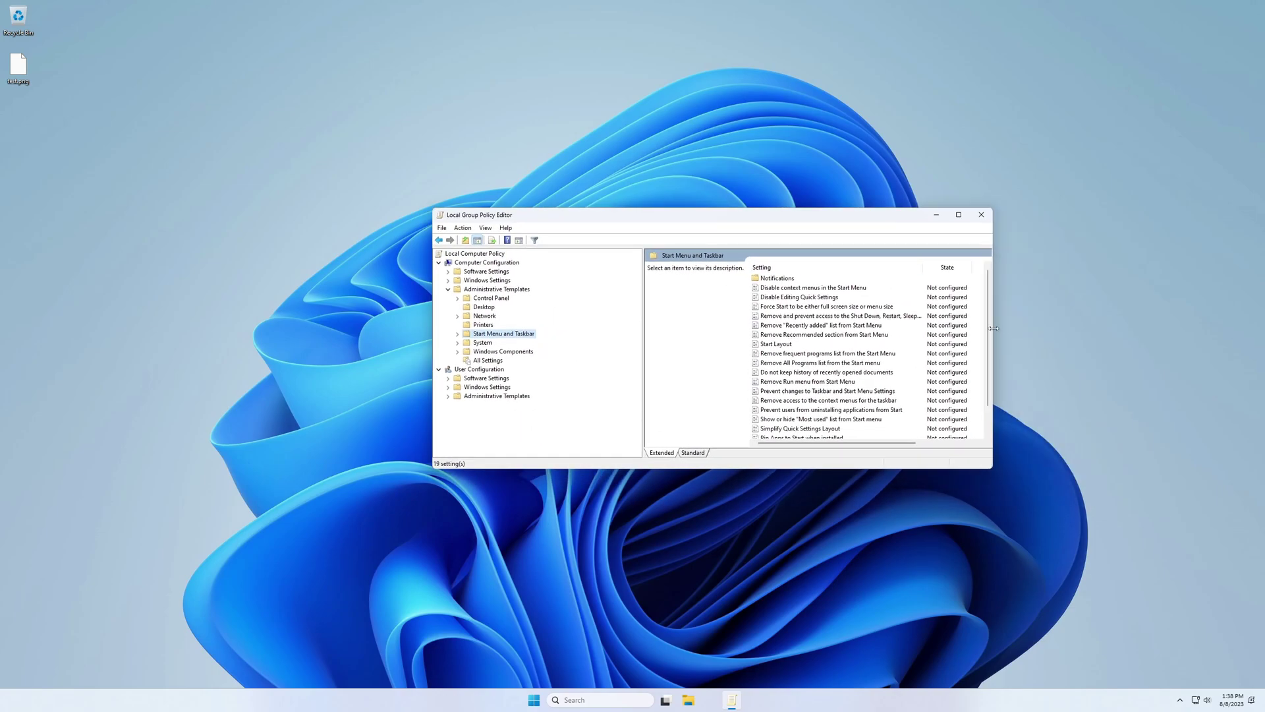
drag(993, 332, 1043, 326)
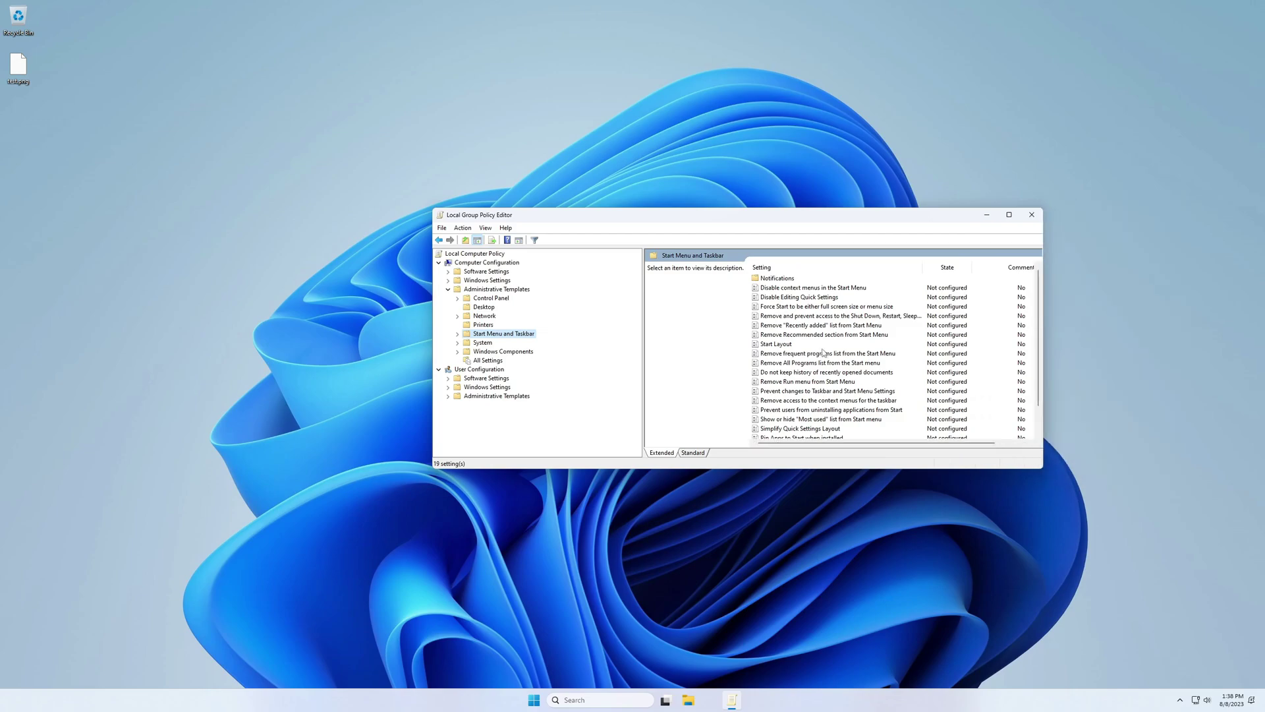
View the "Remove Run menu from Start Menu" policy, and close it and the Local Group Policy Editor.
double_click(807, 381)
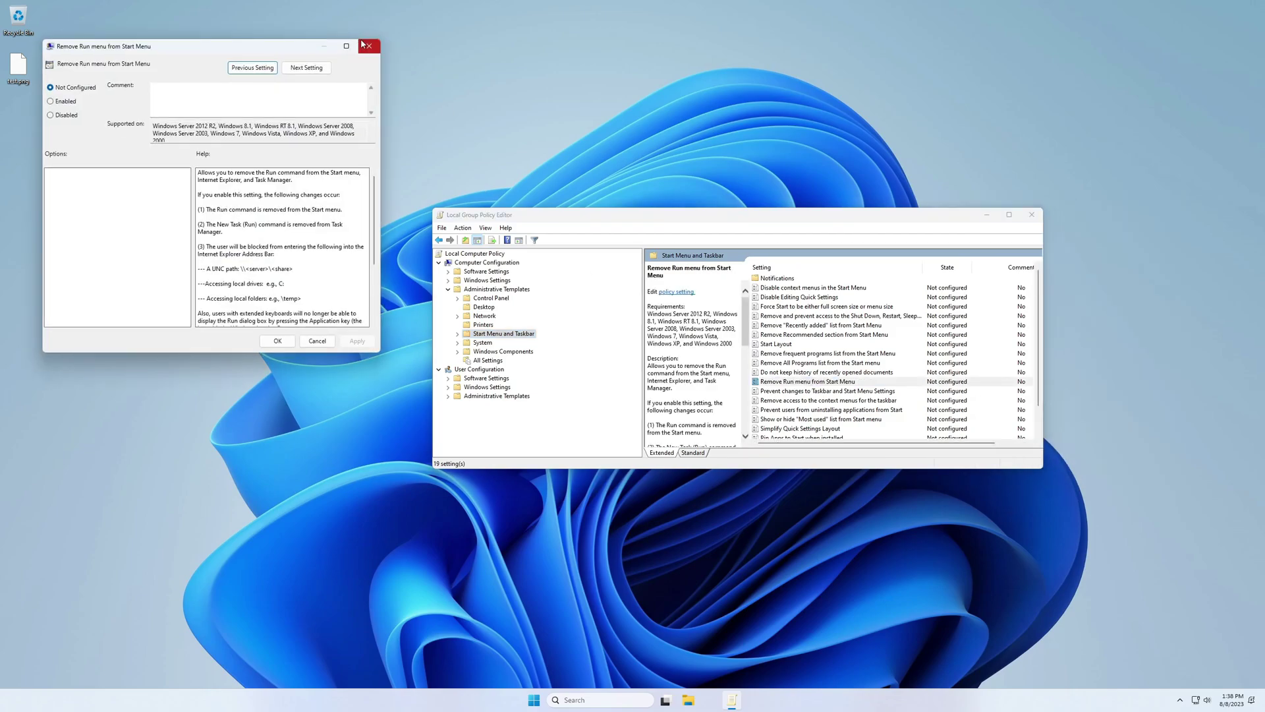
click(369, 45)
click(1032, 214)
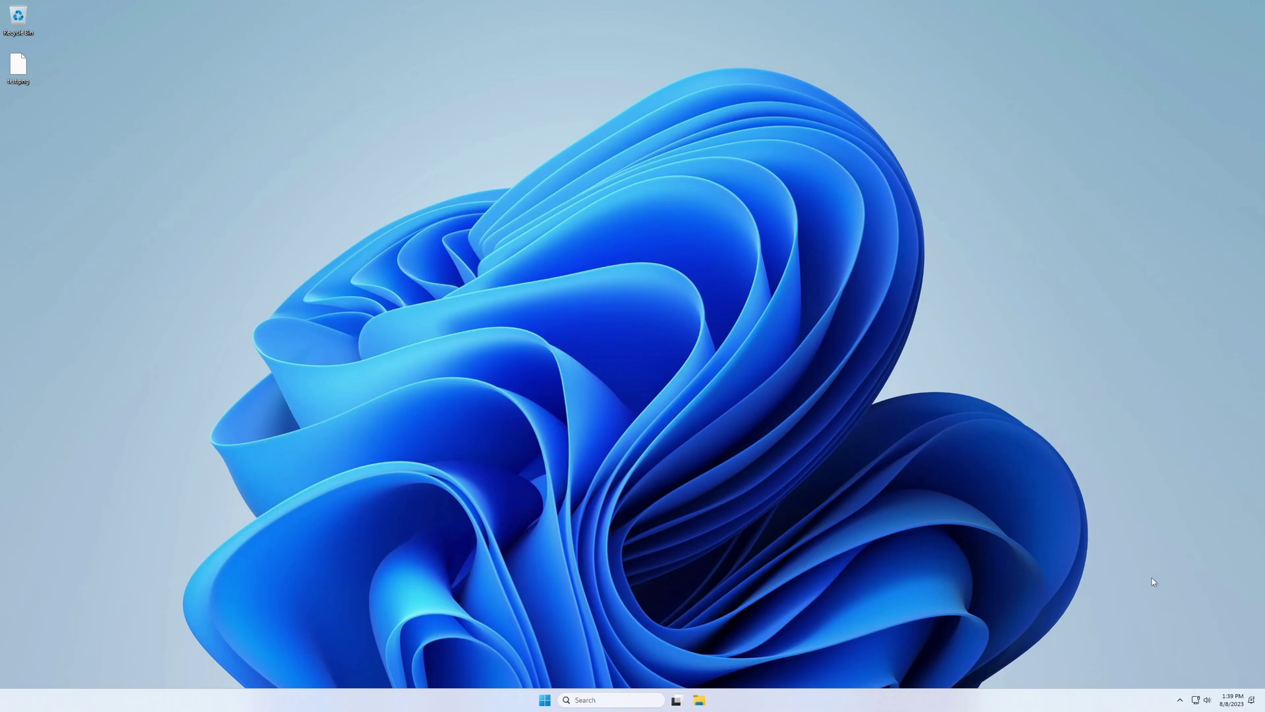
Open Task Manager and widen its window to show the memory, disk and network columns.
right_click(956, 699)
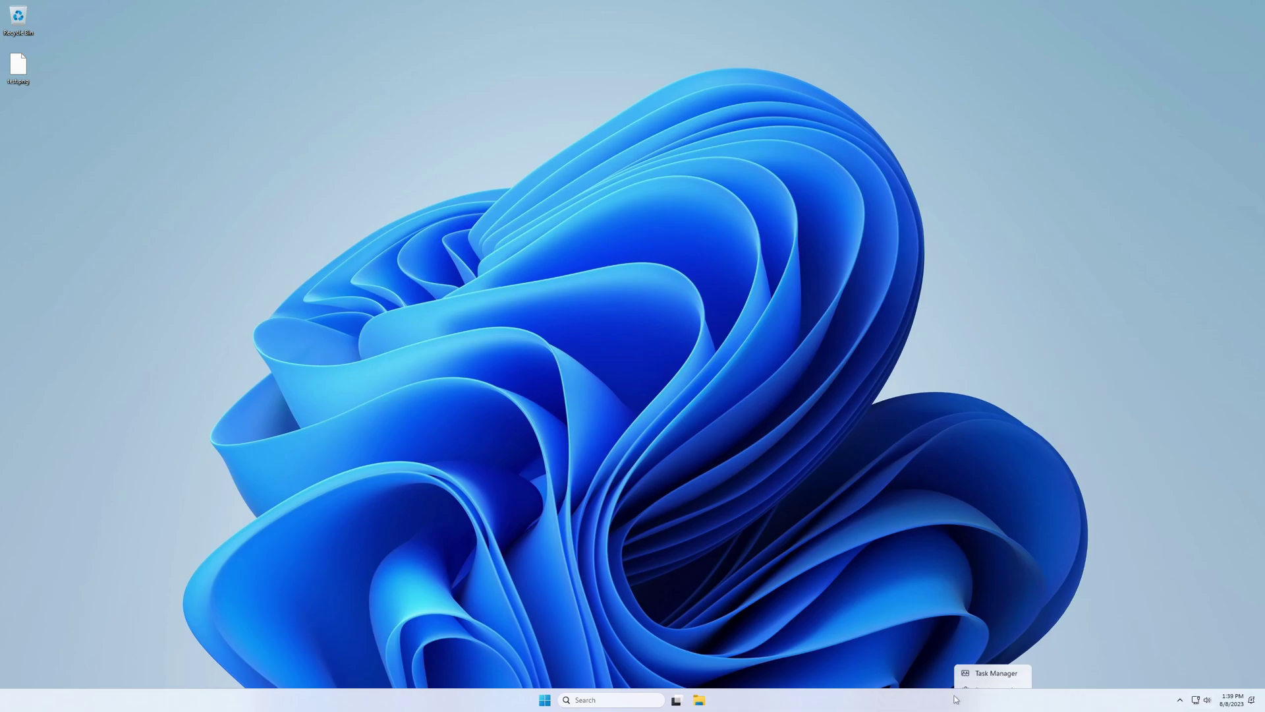
click(991, 667)
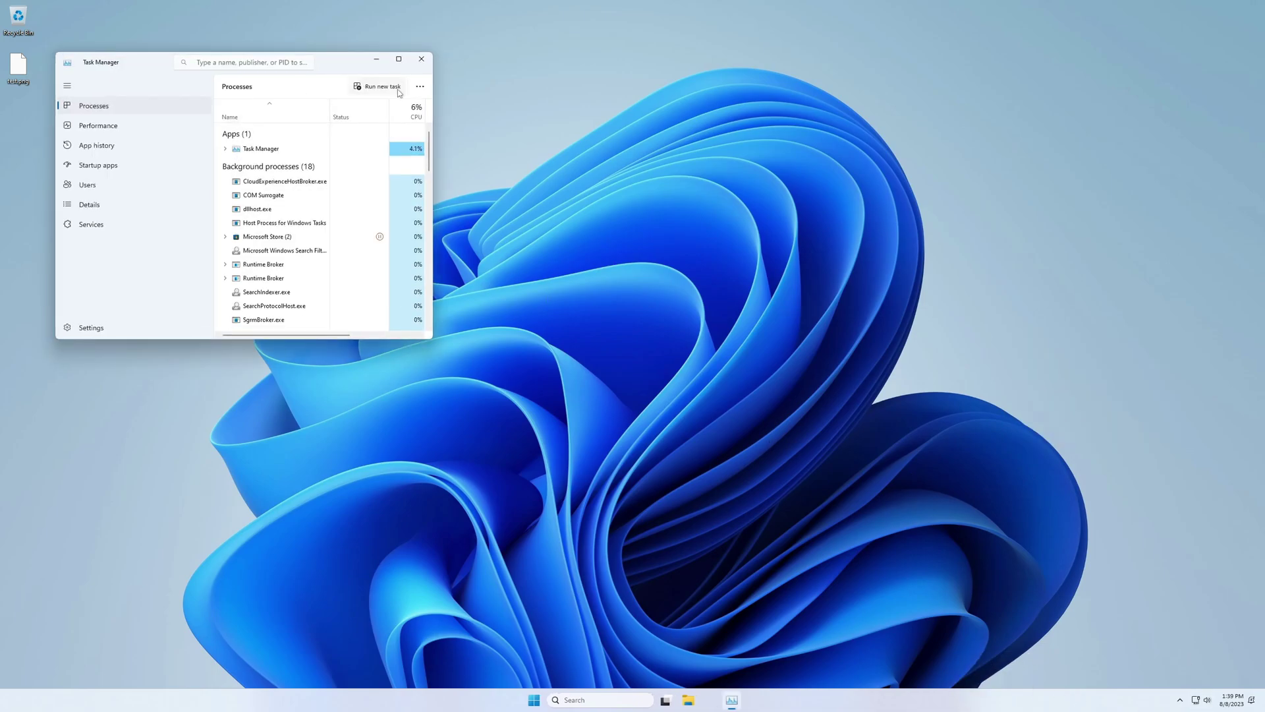
drag(435, 103, 544, 103)
View the performance graphs of Disk 0 and Disk 1 (C:) in Task Manager, moving and widening its window.
click(133, 127)
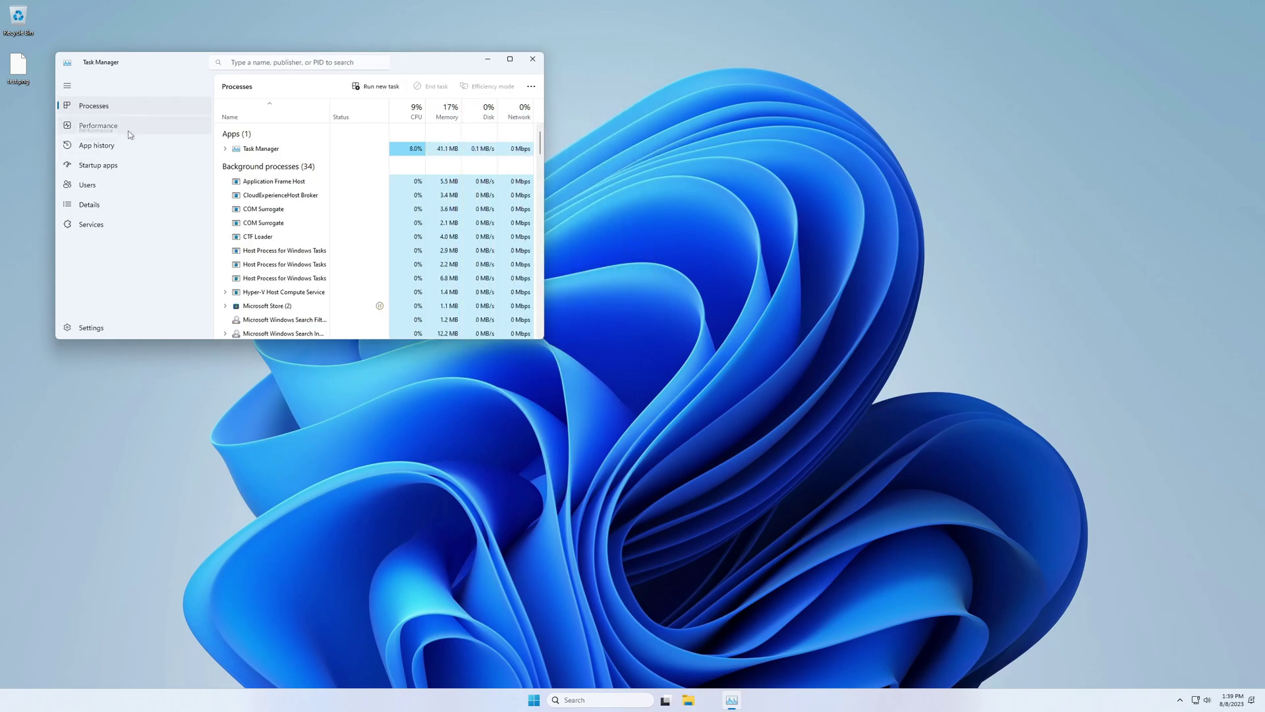
click(295, 173)
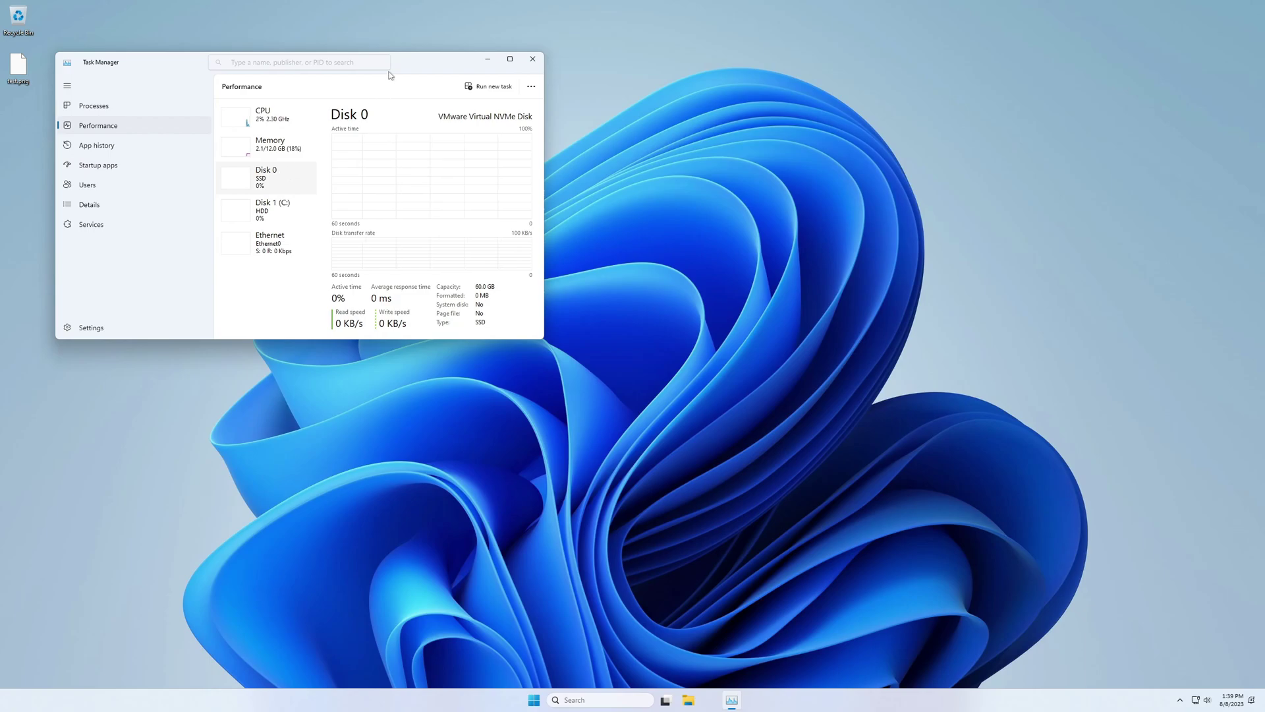
drag(405, 64, 693, 172)
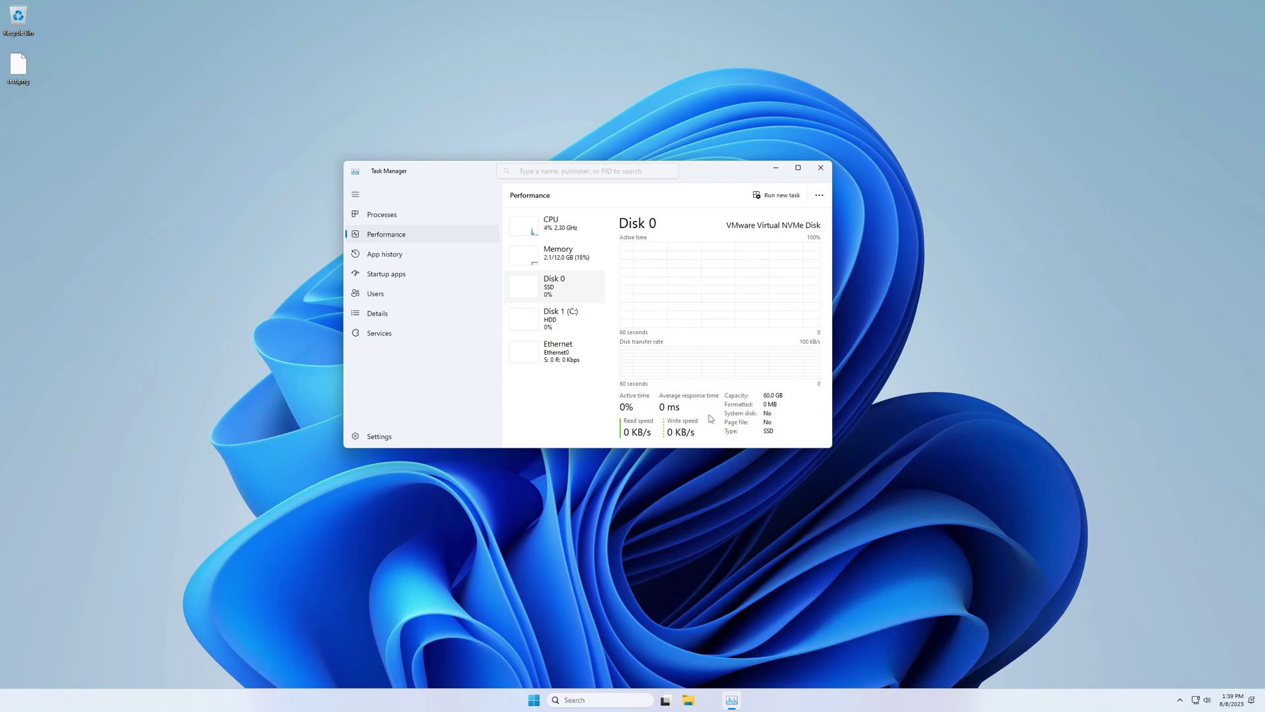
click(555, 322)
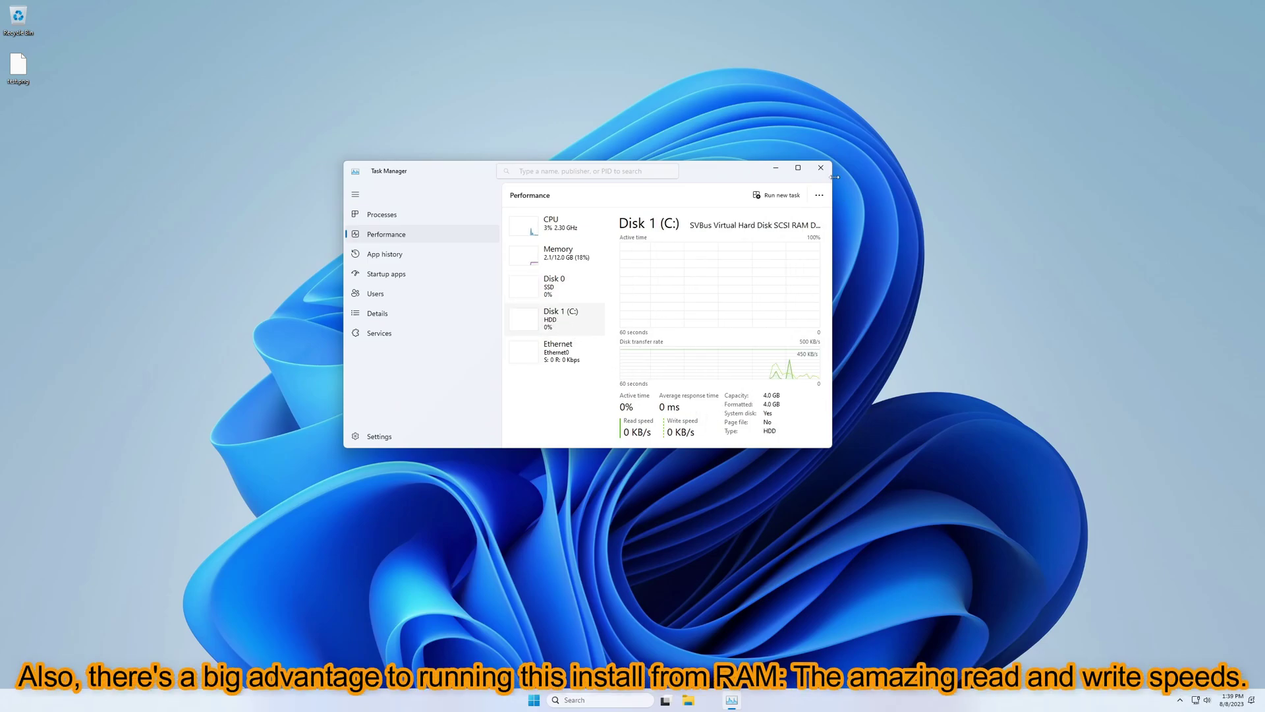
drag(833, 215, 881, 218)
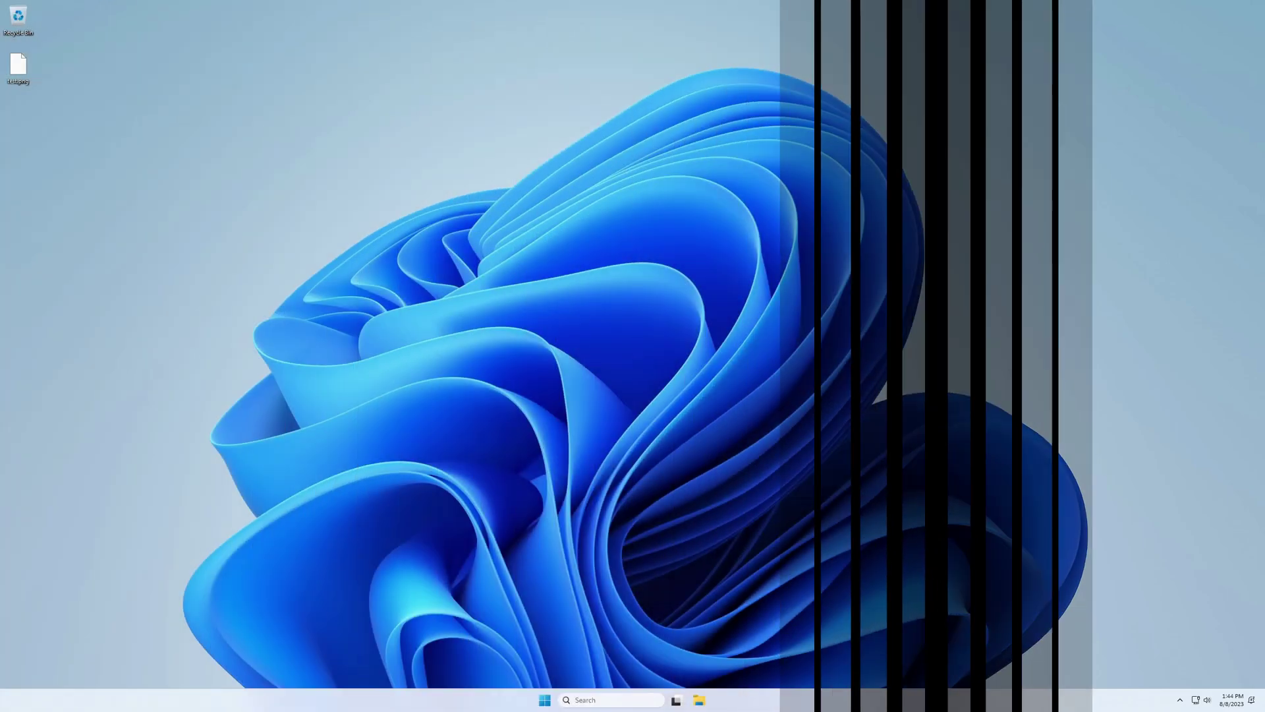
Launch Microsoft Store and move its window towards the middle of the desktop.
key(super)
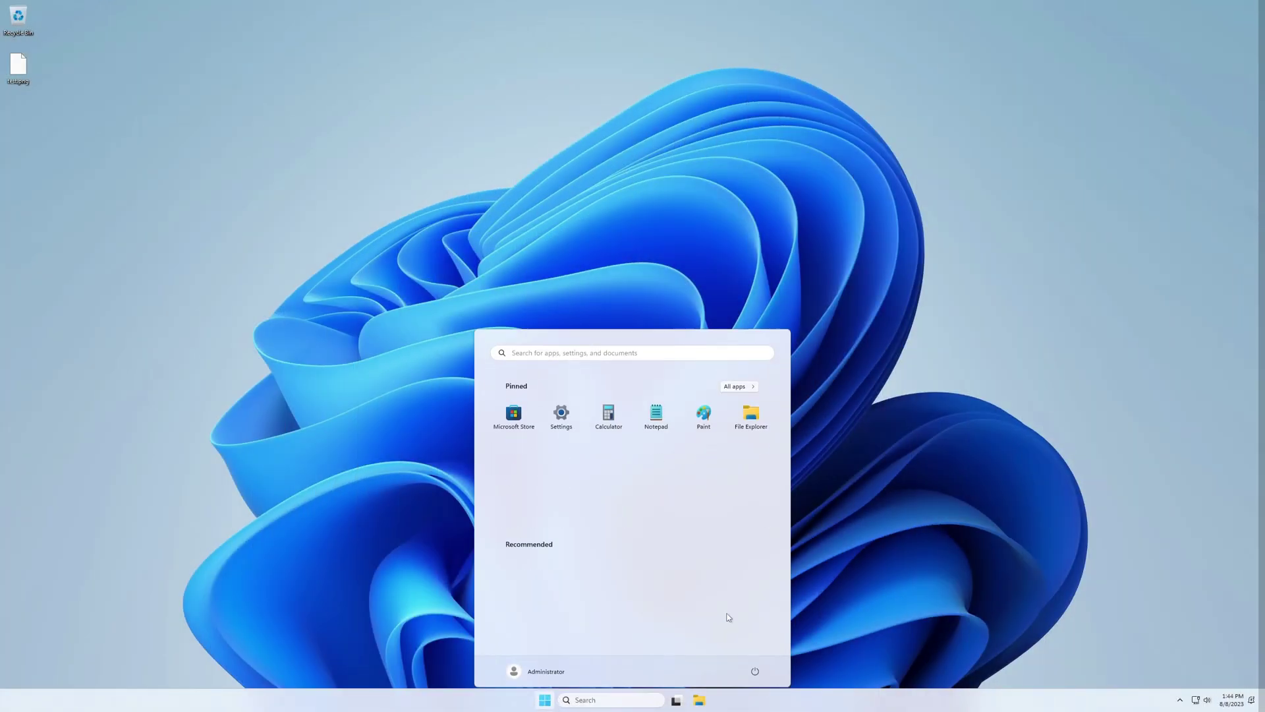
click(514, 407)
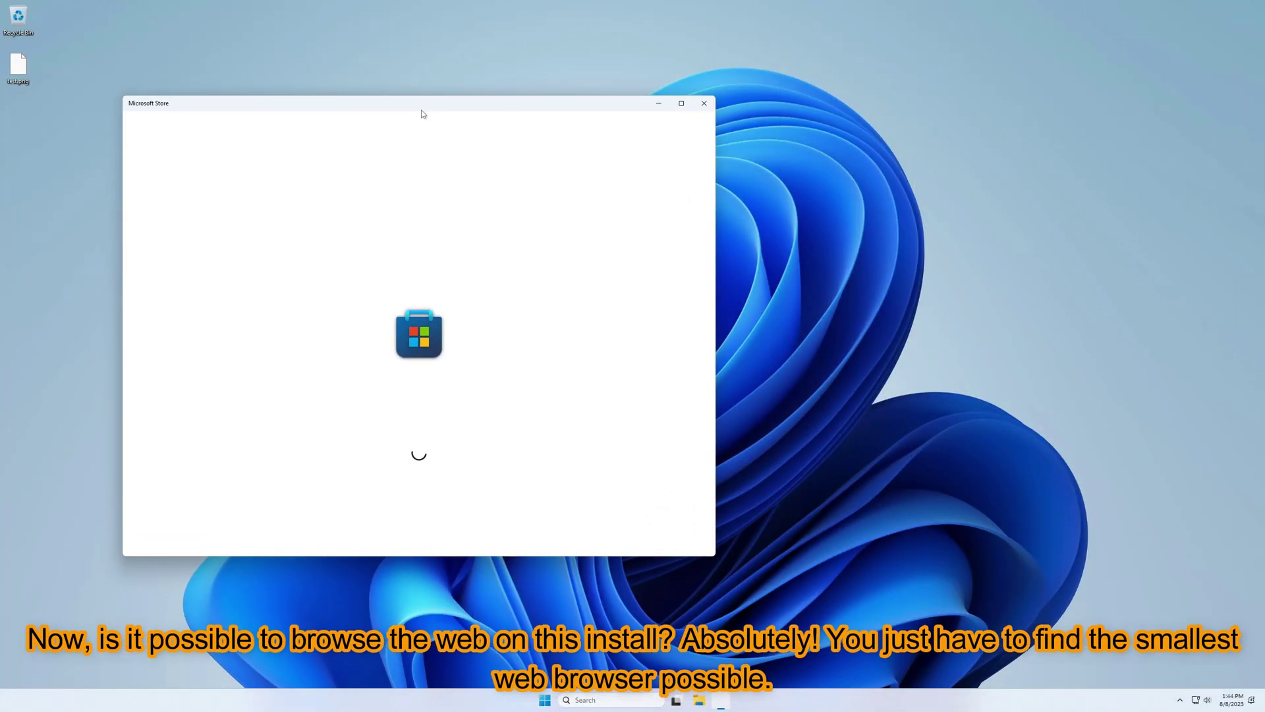
drag(423, 105, 740, 100)
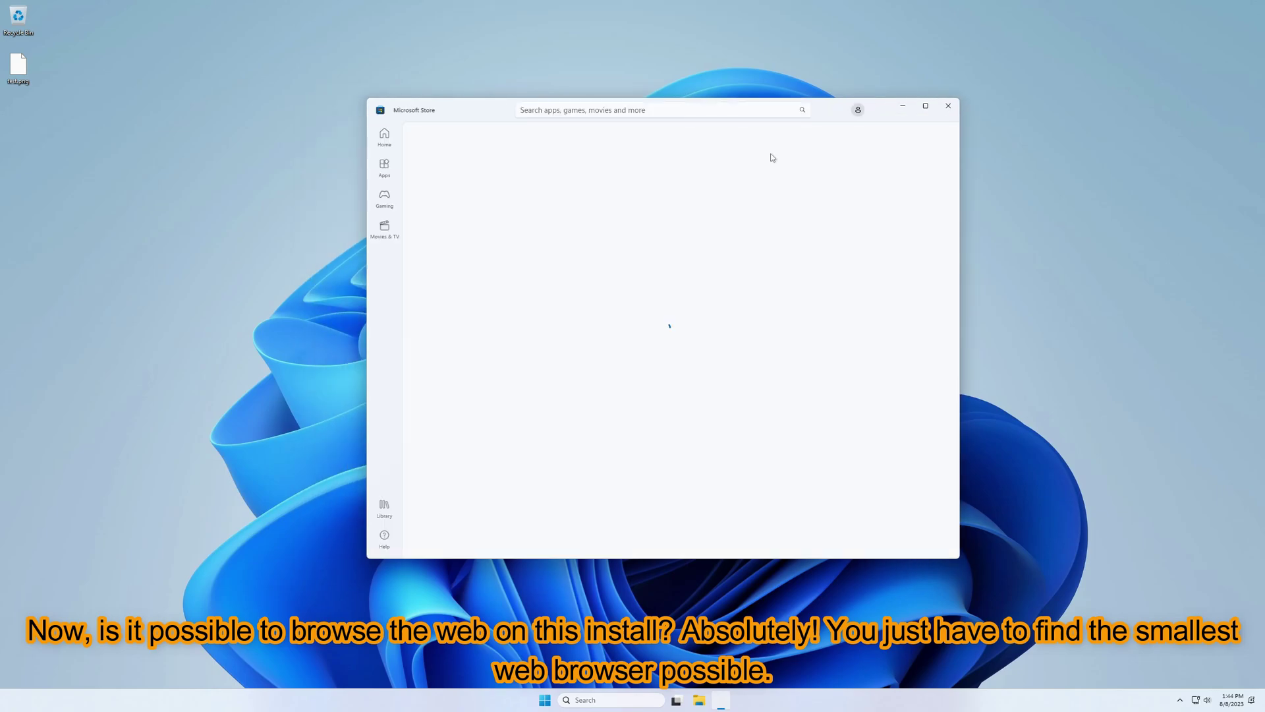
Search Microsoft Store for "web browser" and open the C Lite Browser product page.
click(523, 108)
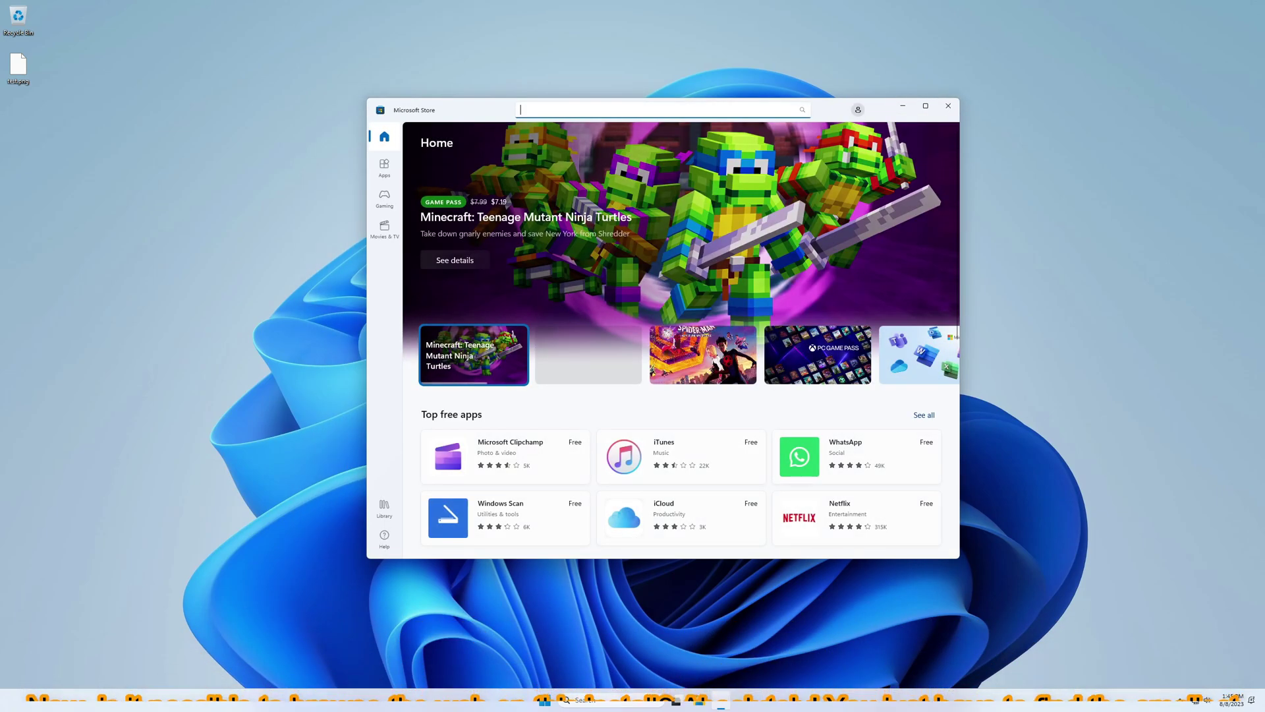
text(web bro)
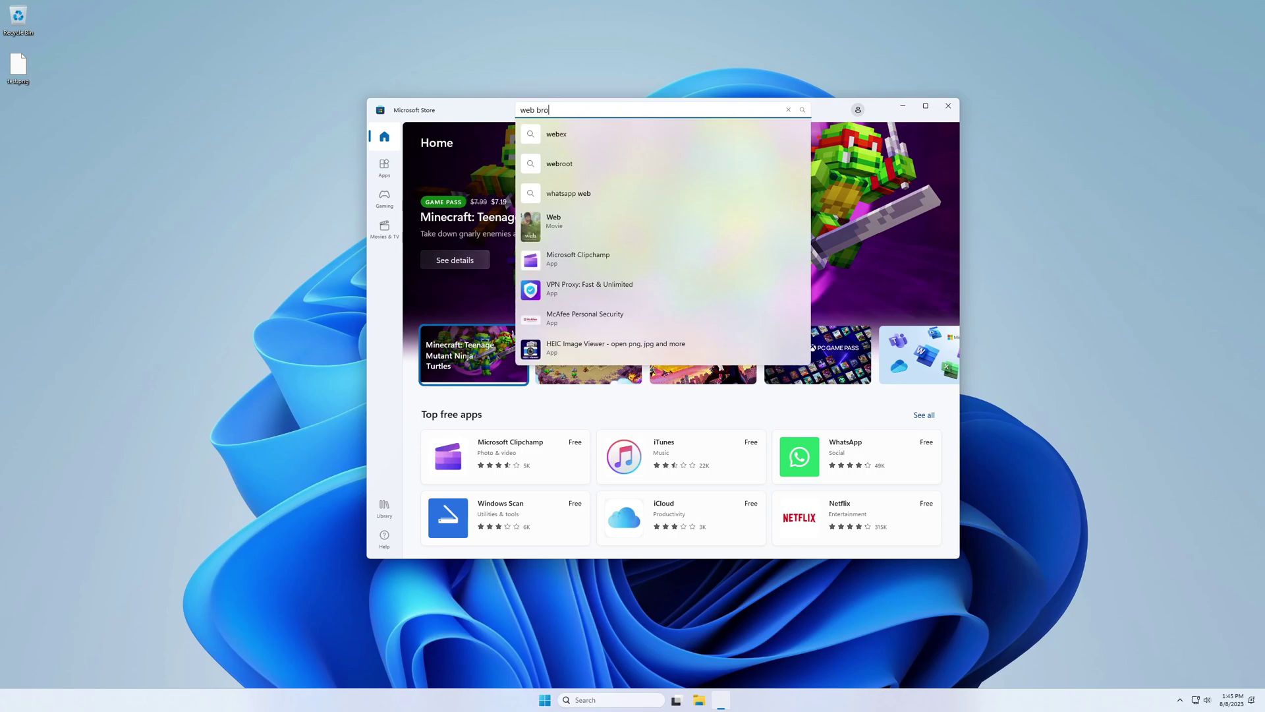
text(wxser)
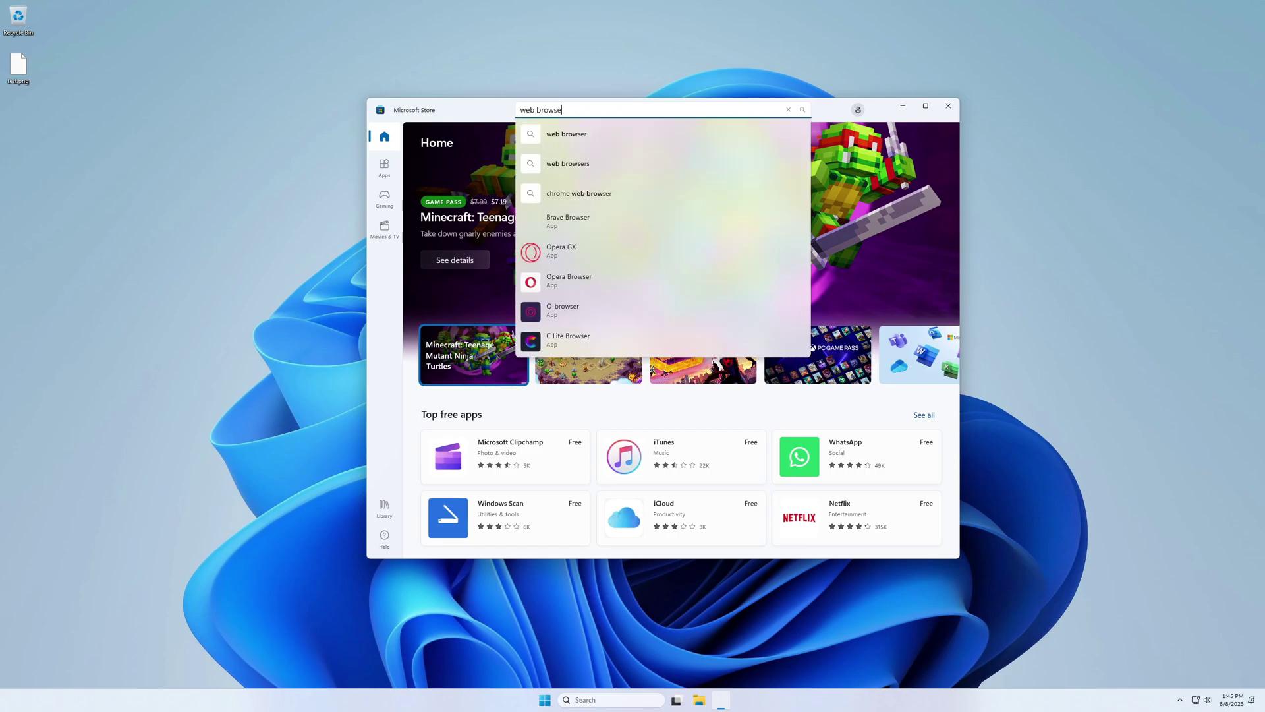
key(Return)
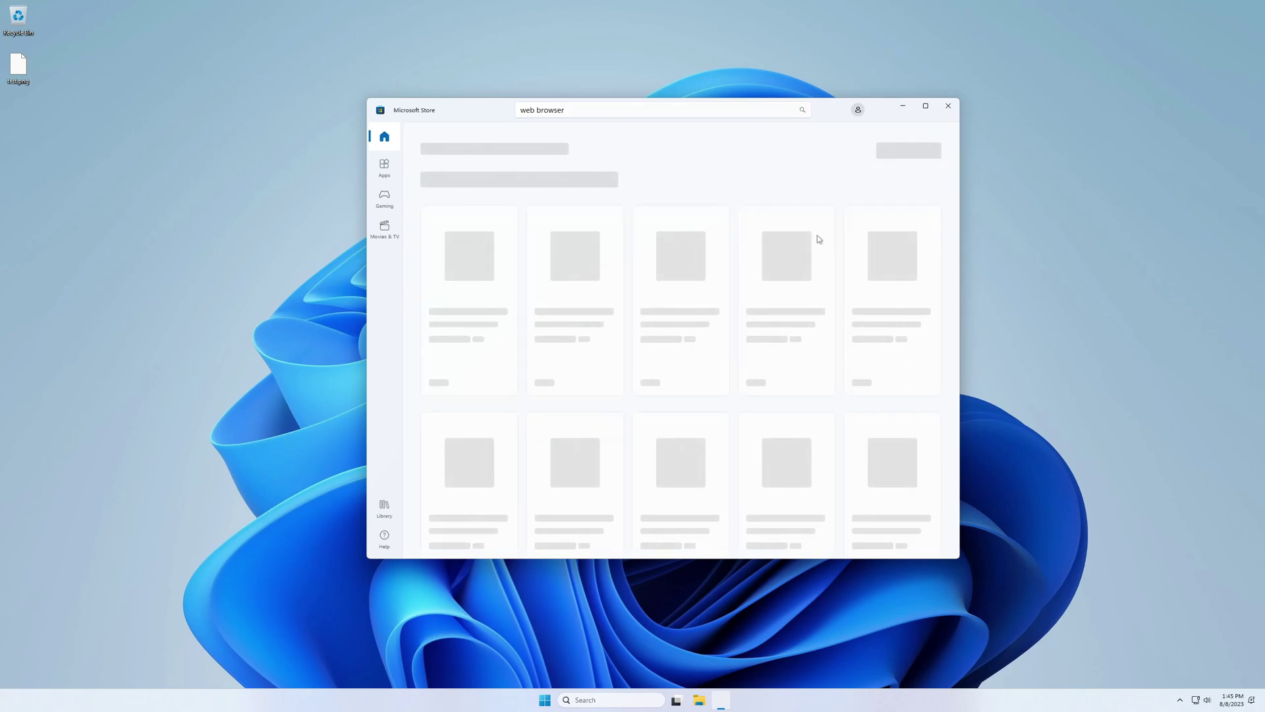
scroll(817, 231, down, 4)
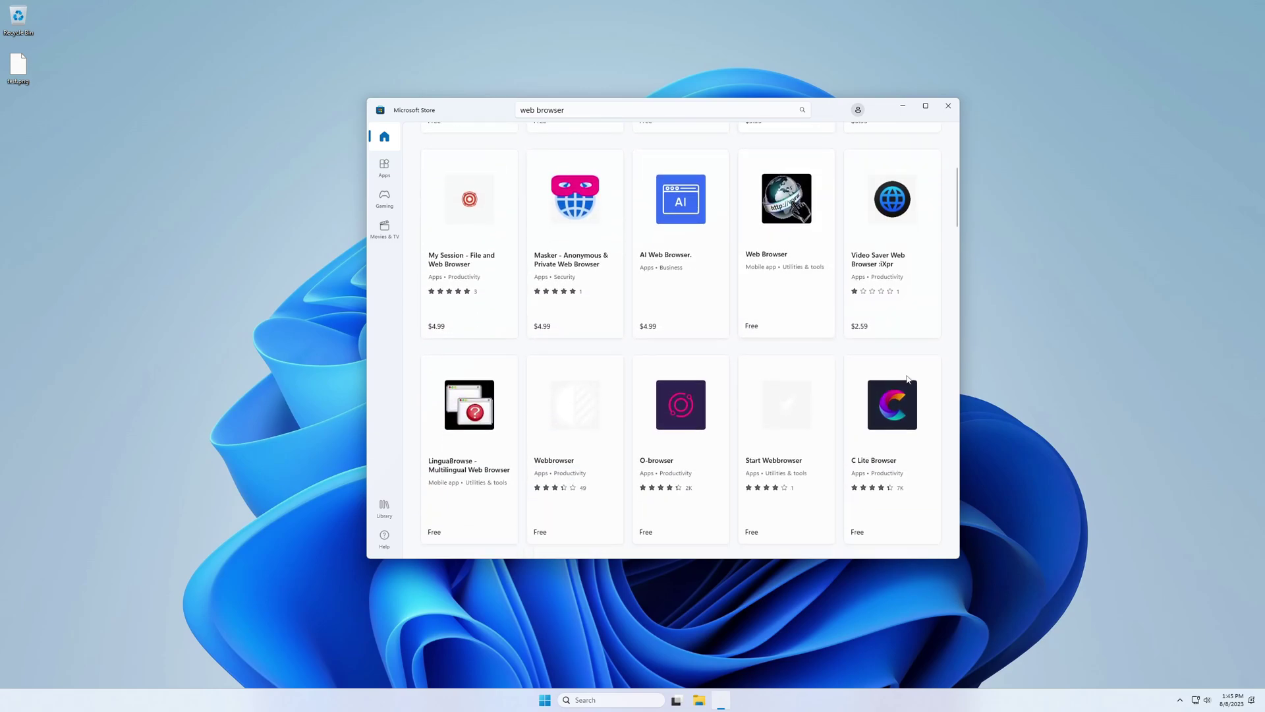
click(886, 425)
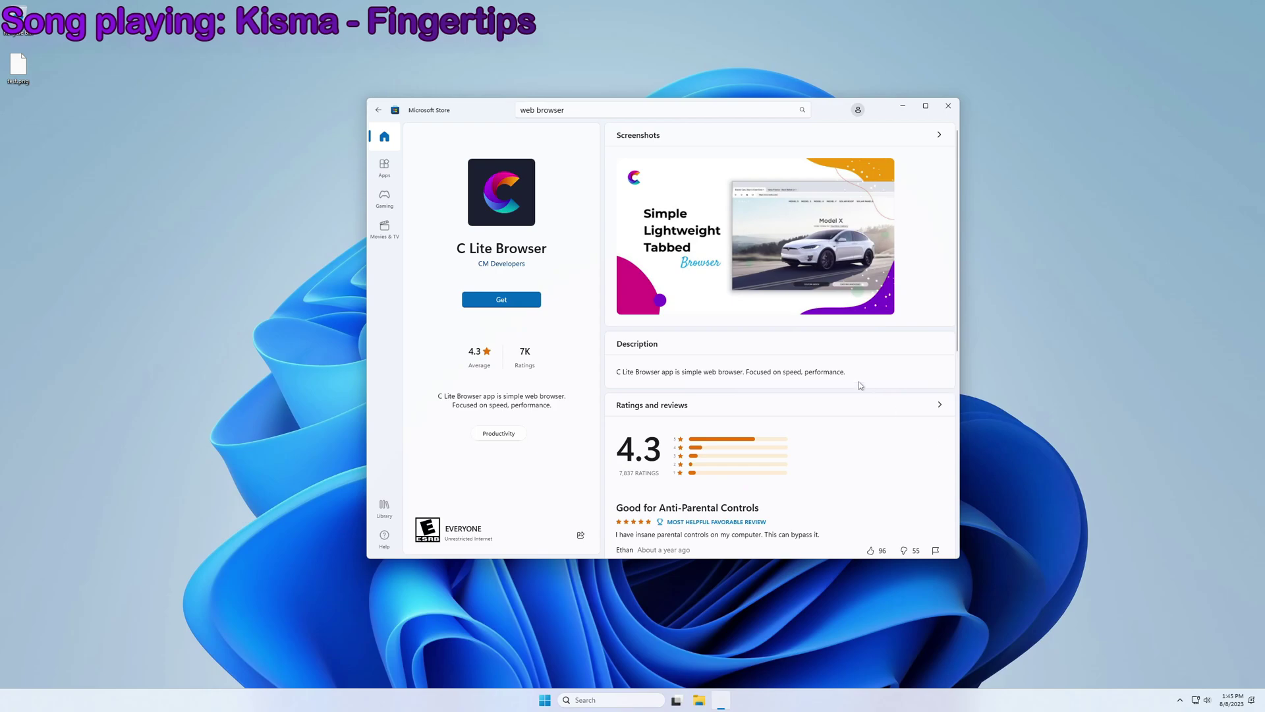
Install C Lite Browser from its store page and launch it.
click(501, 299)
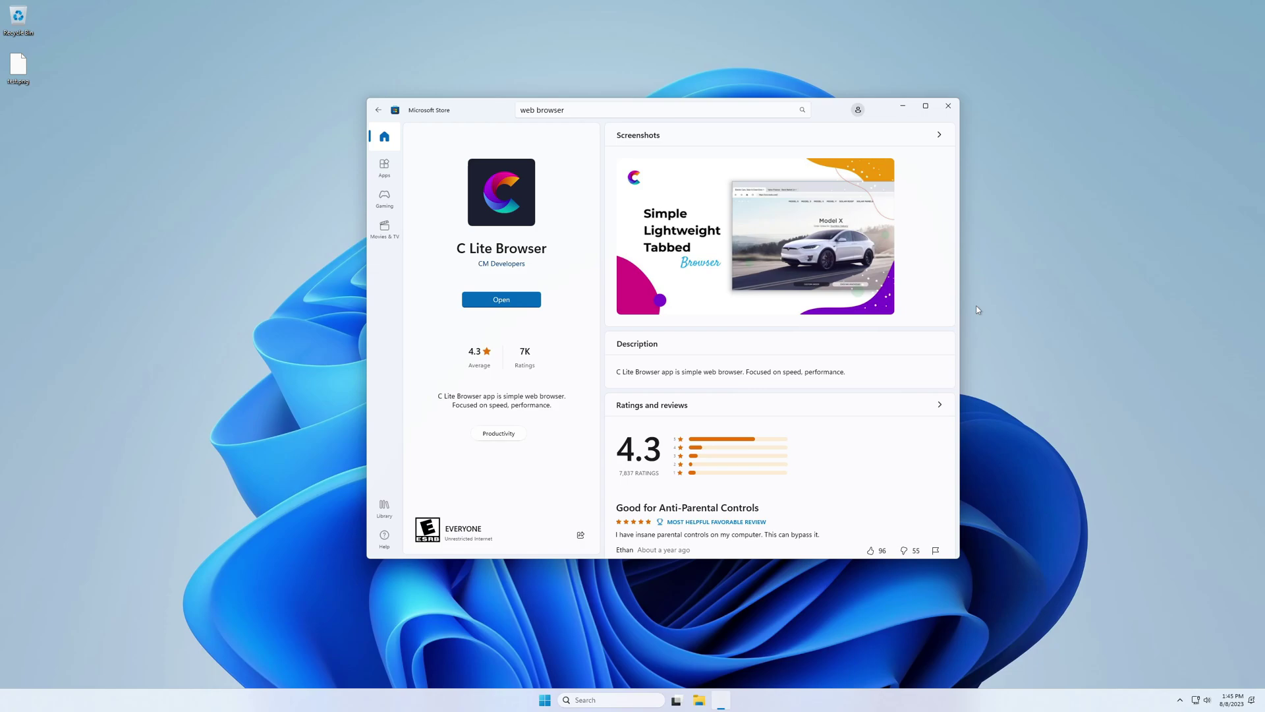
click(506, 300)
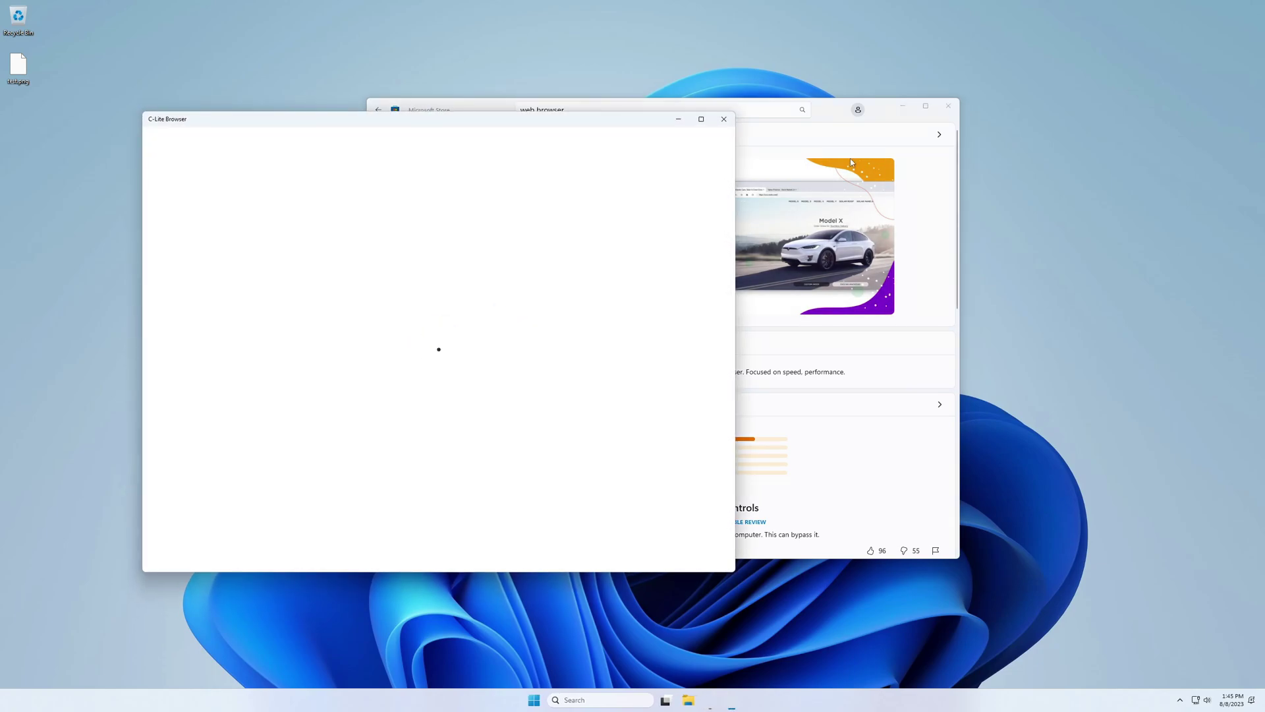
Dismiss the Microsoft sign-in prompt and close the Microsoft Store window.
click(850, 161)
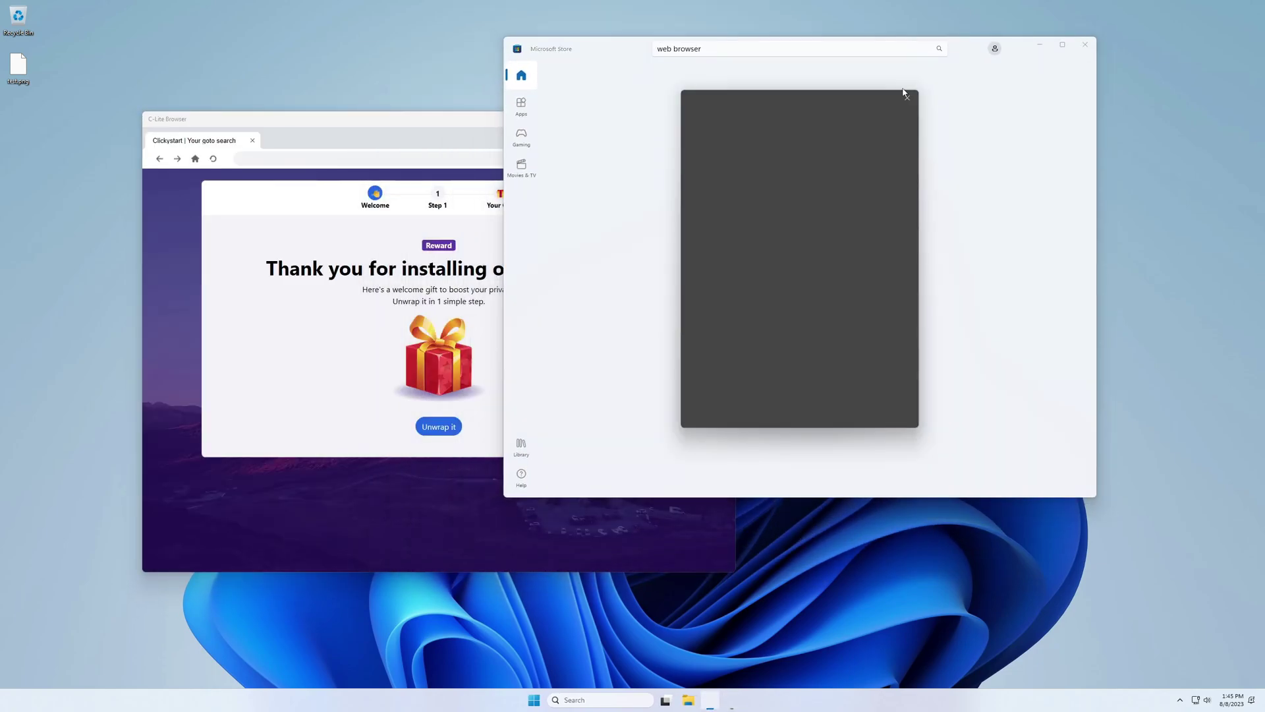
click(438, 118)
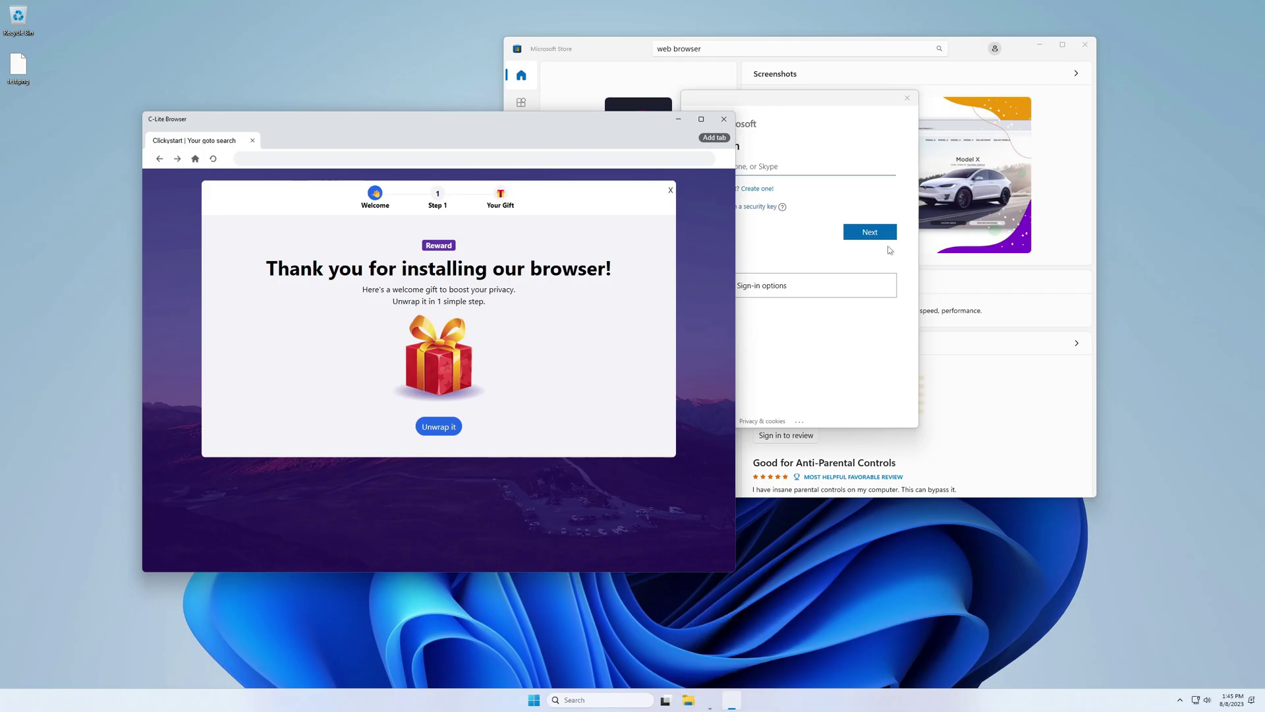
click(898, 112)
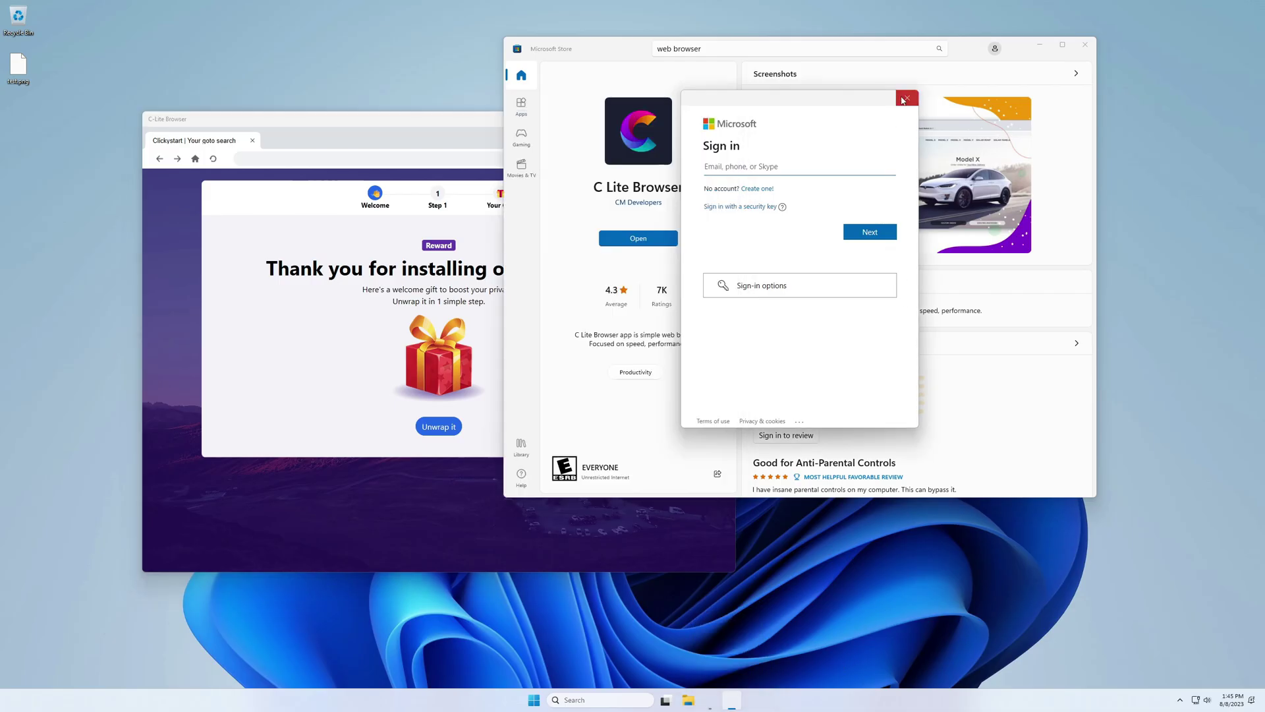
click(906, 98)
click(1086, 44)
Move the C-Lite Browser window towards the middle of the desktop, search the web for "youtube" and open the YouTube site.
drag(639, 120, 745, 130)
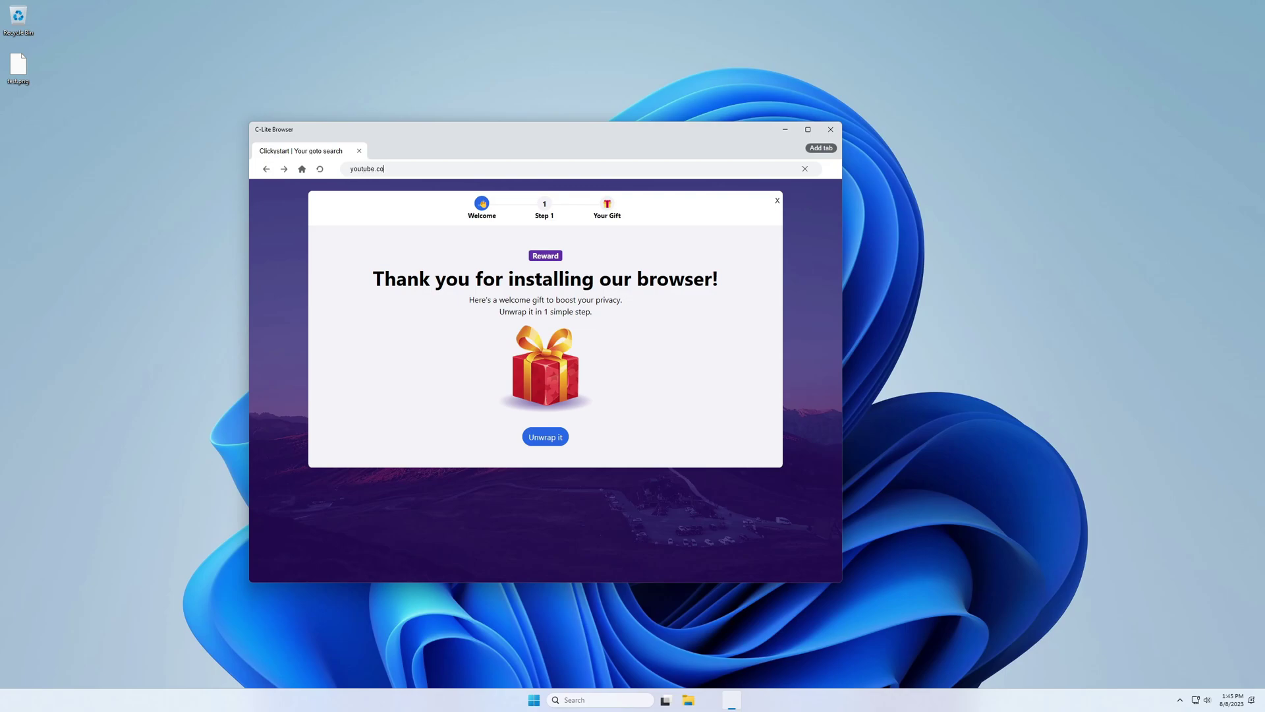
key(ctrl+a)
key(BackSpace)
text(youtube)
key(Return)
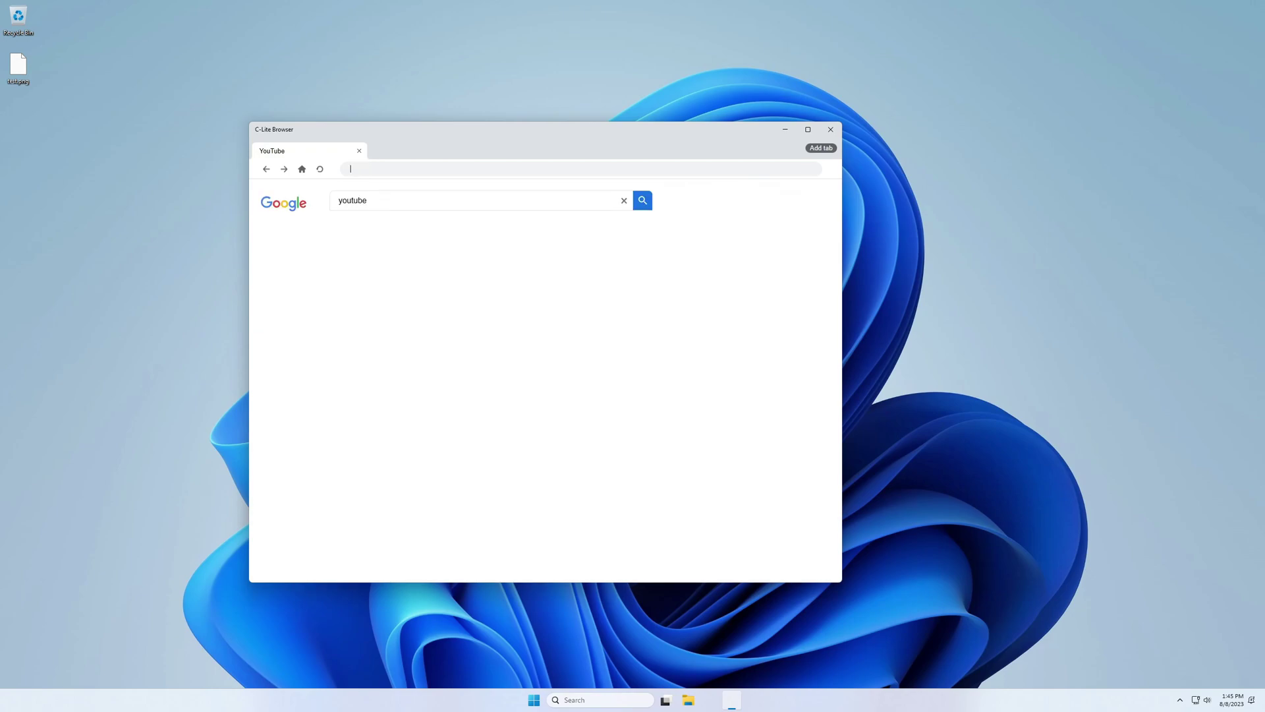
click(368, 258)
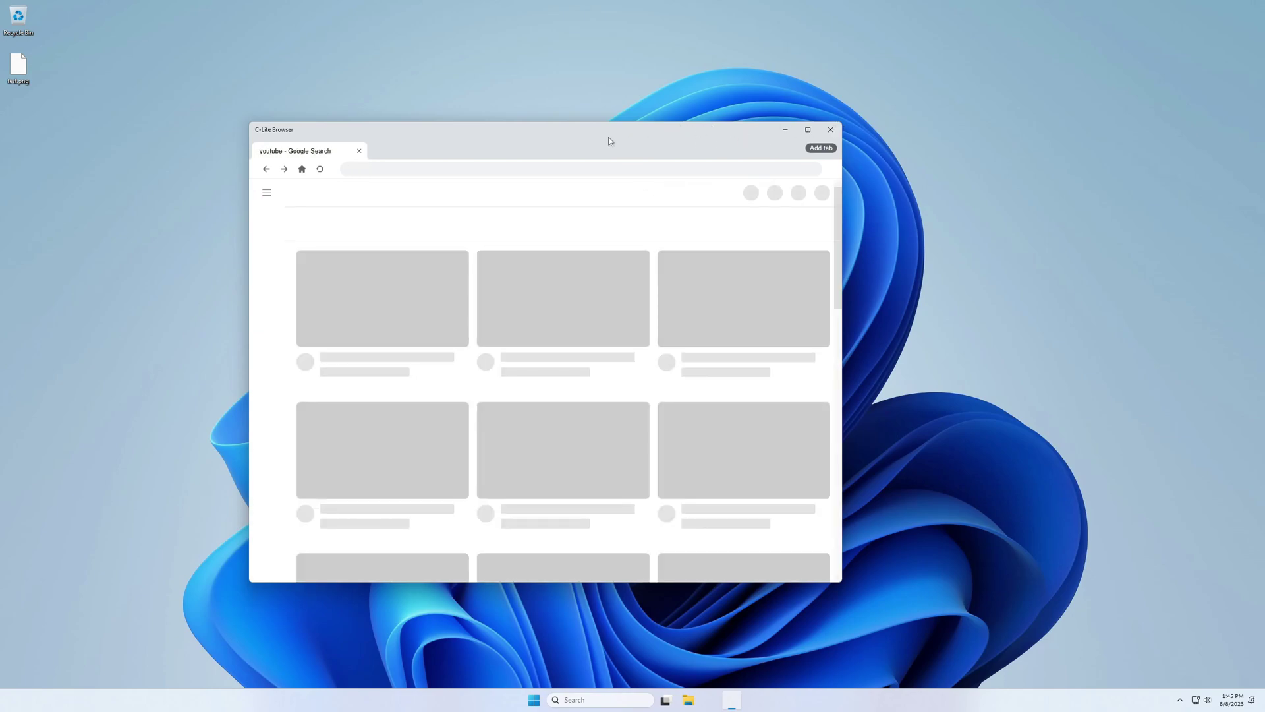
Search YouTube for "come on windows".
click(534, 700)
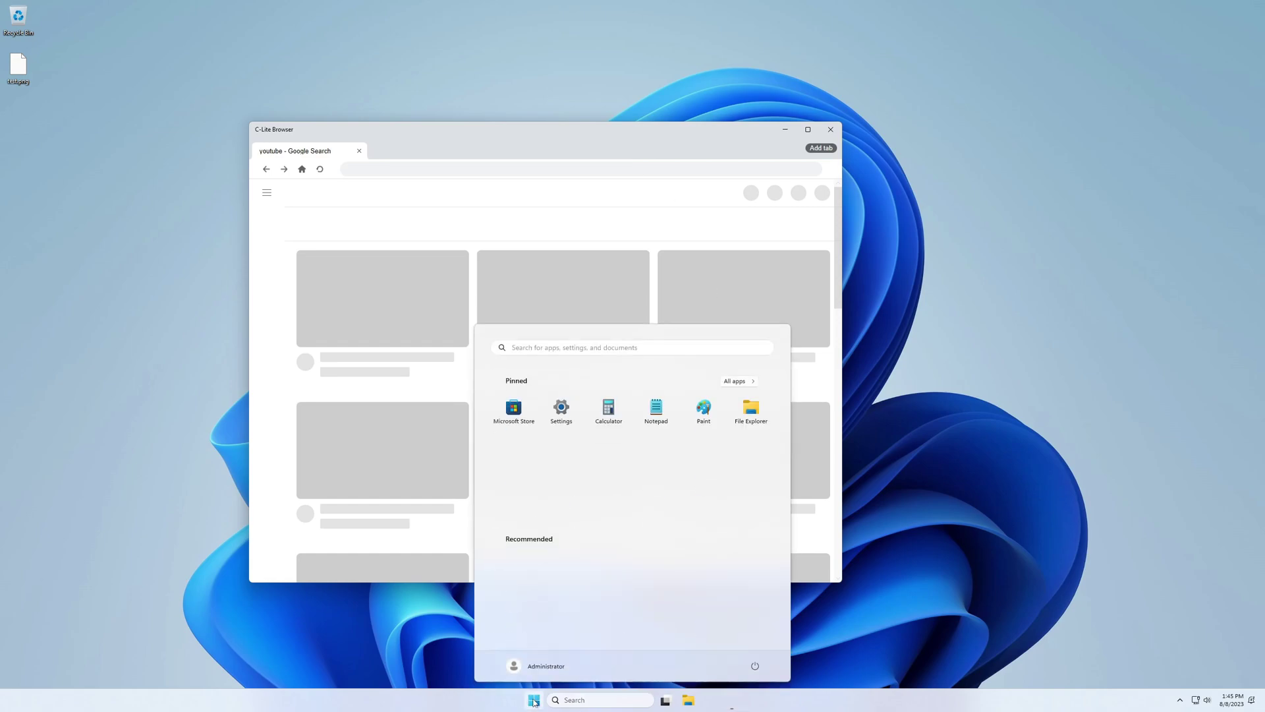
click(521, 148)
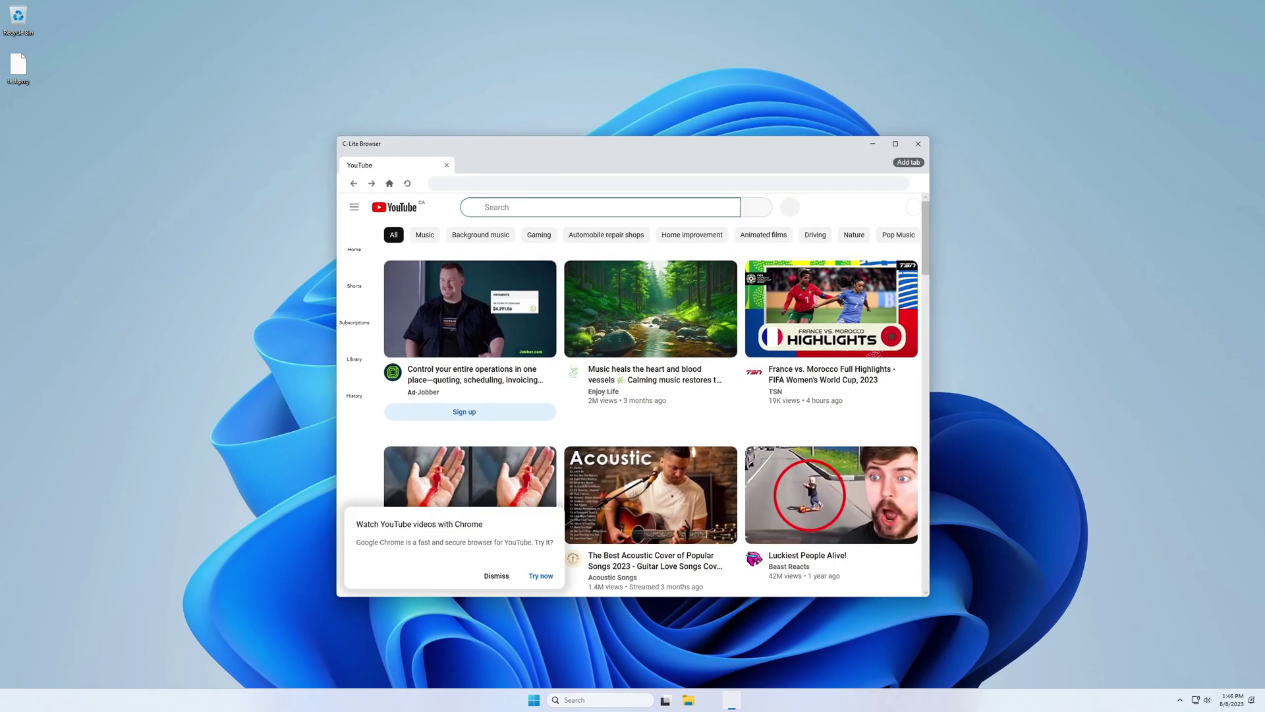
text(me on w)
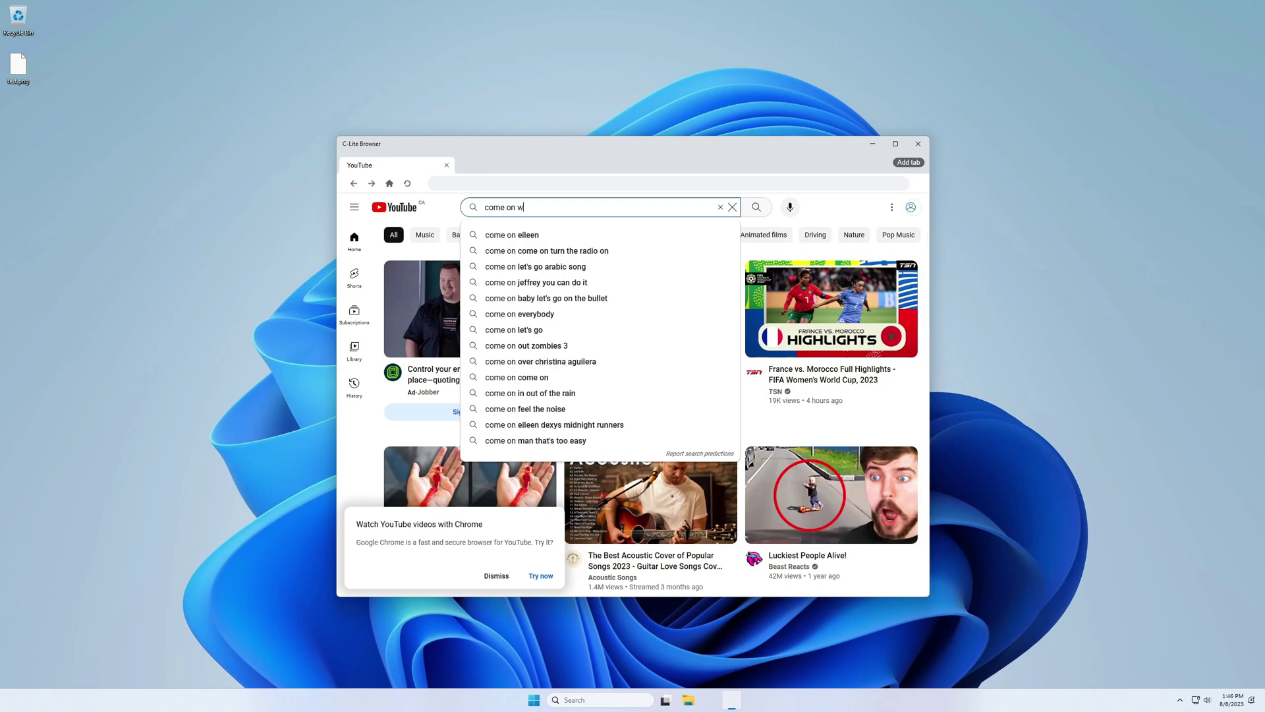
text(indows)
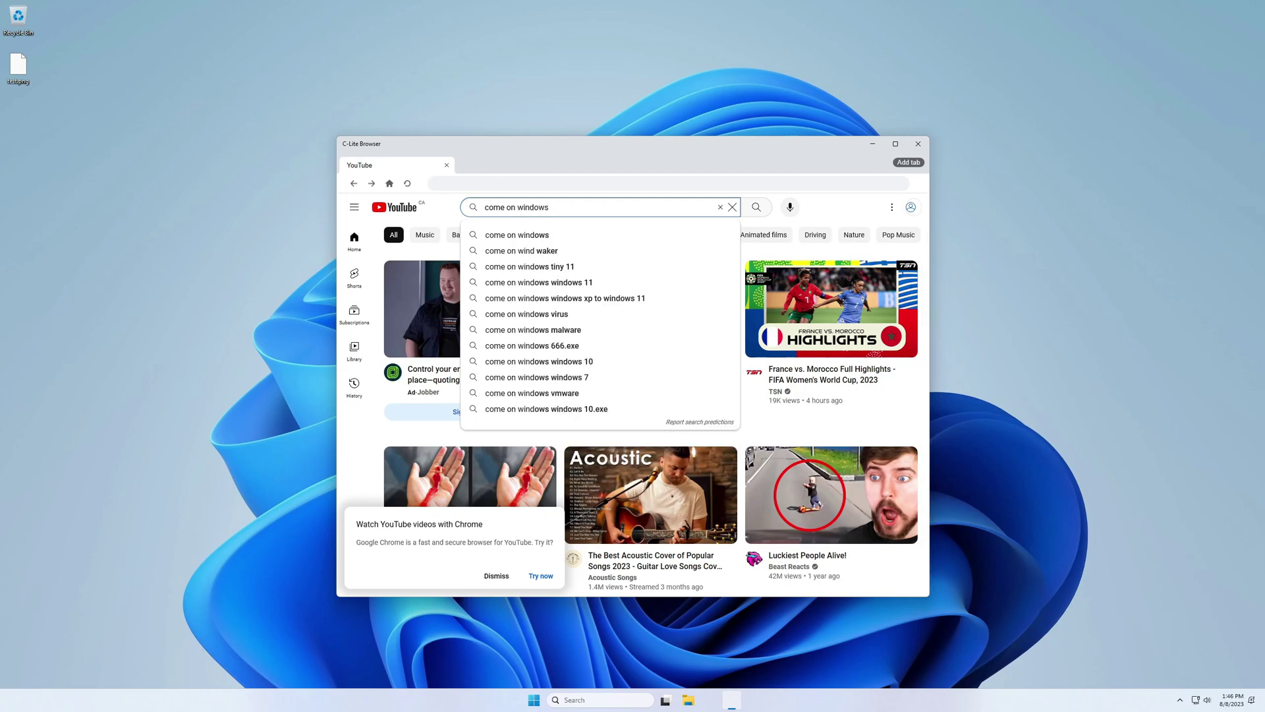
key(Return)
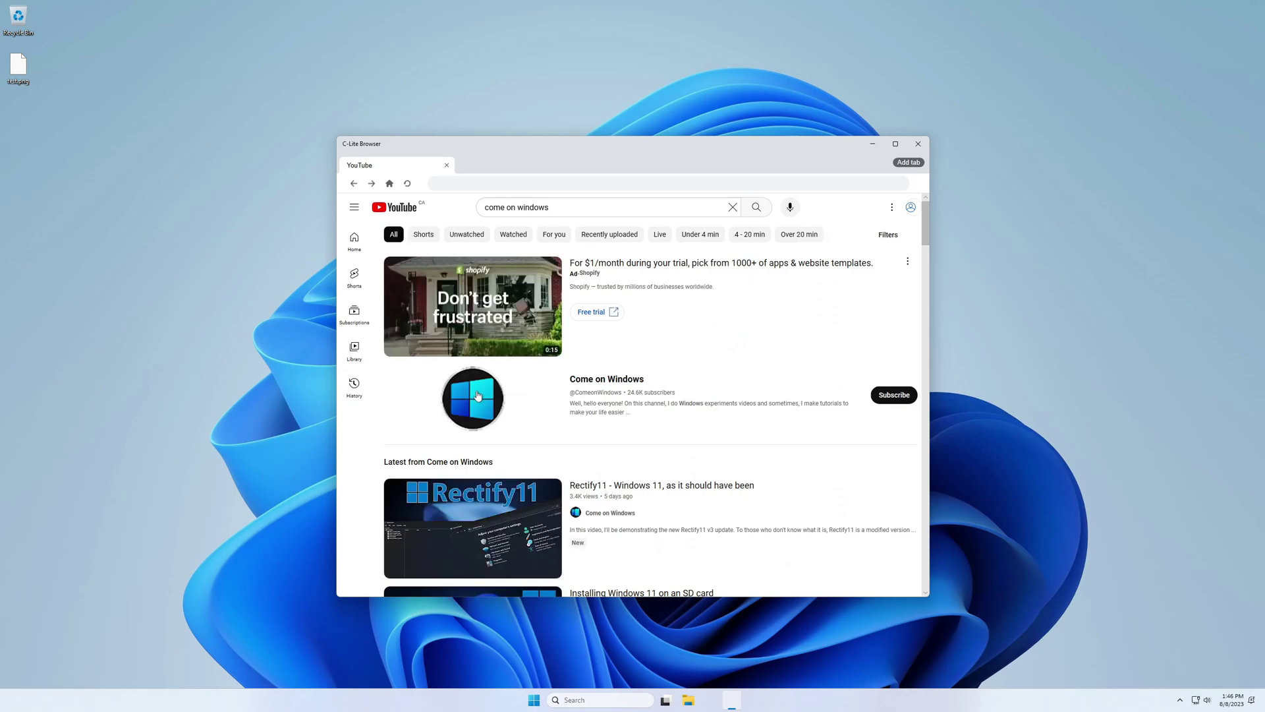
Open the Come on Windows channel and look through its list of videos.
click(478, 395)
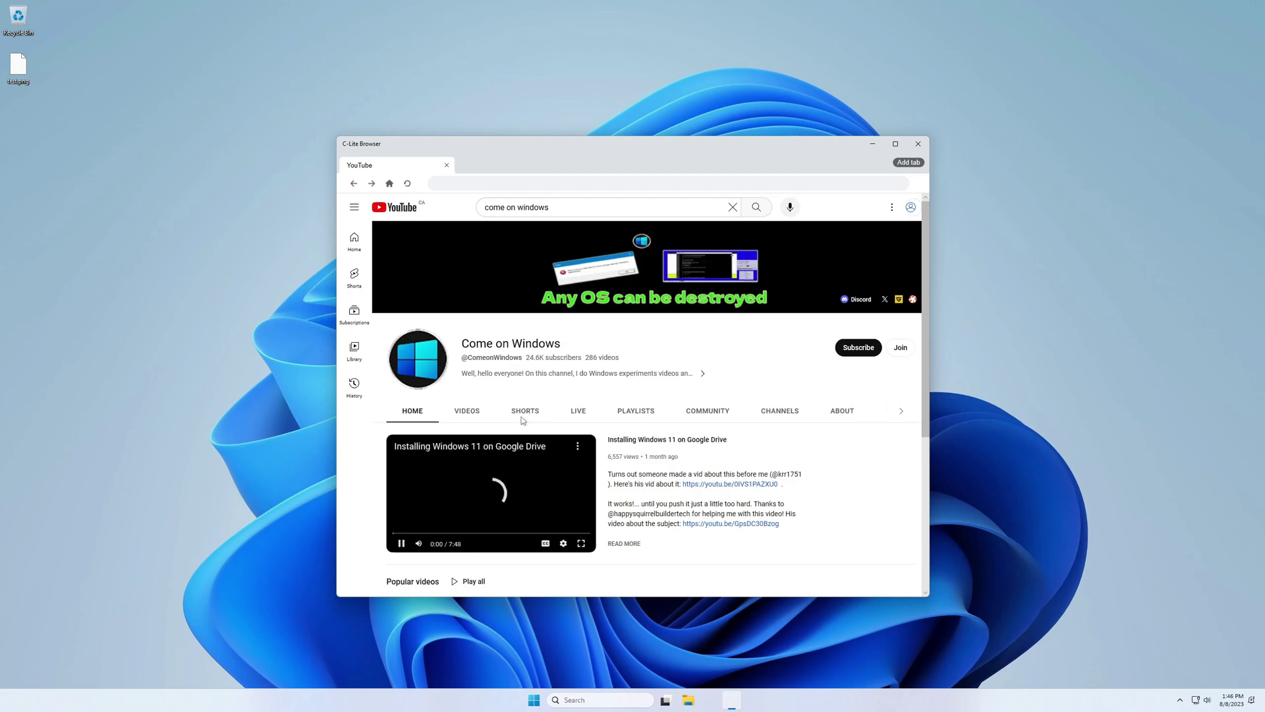
click(468, 412)
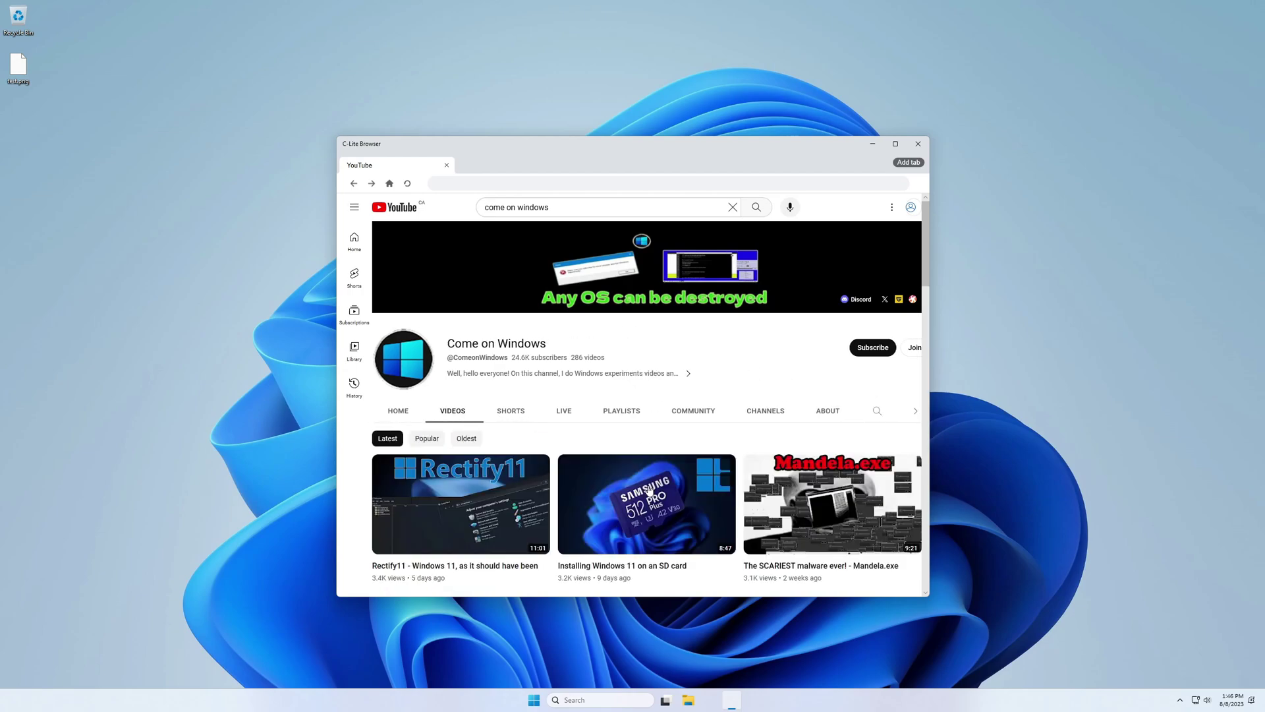
scroll(791, 491, down, 5)
scroll(793, 486, down, 5)
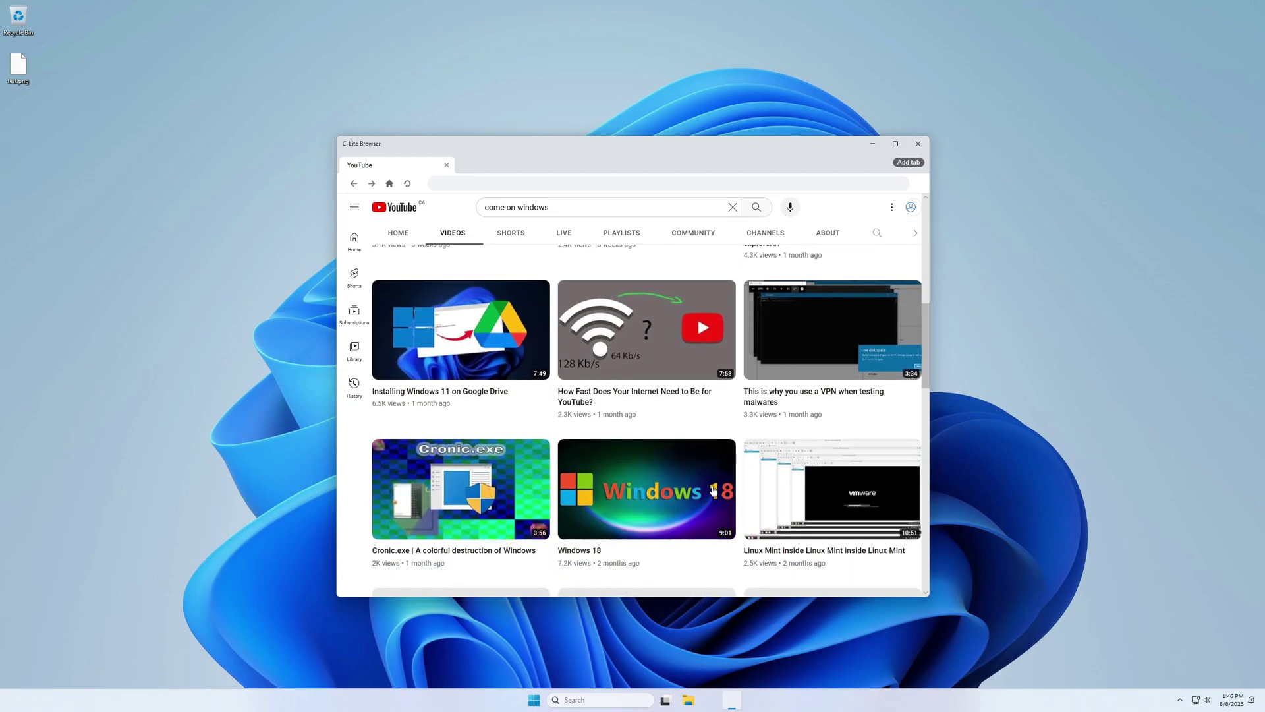
scroll(614, 463, up, 7)
scroll(614, 464, up, 4)
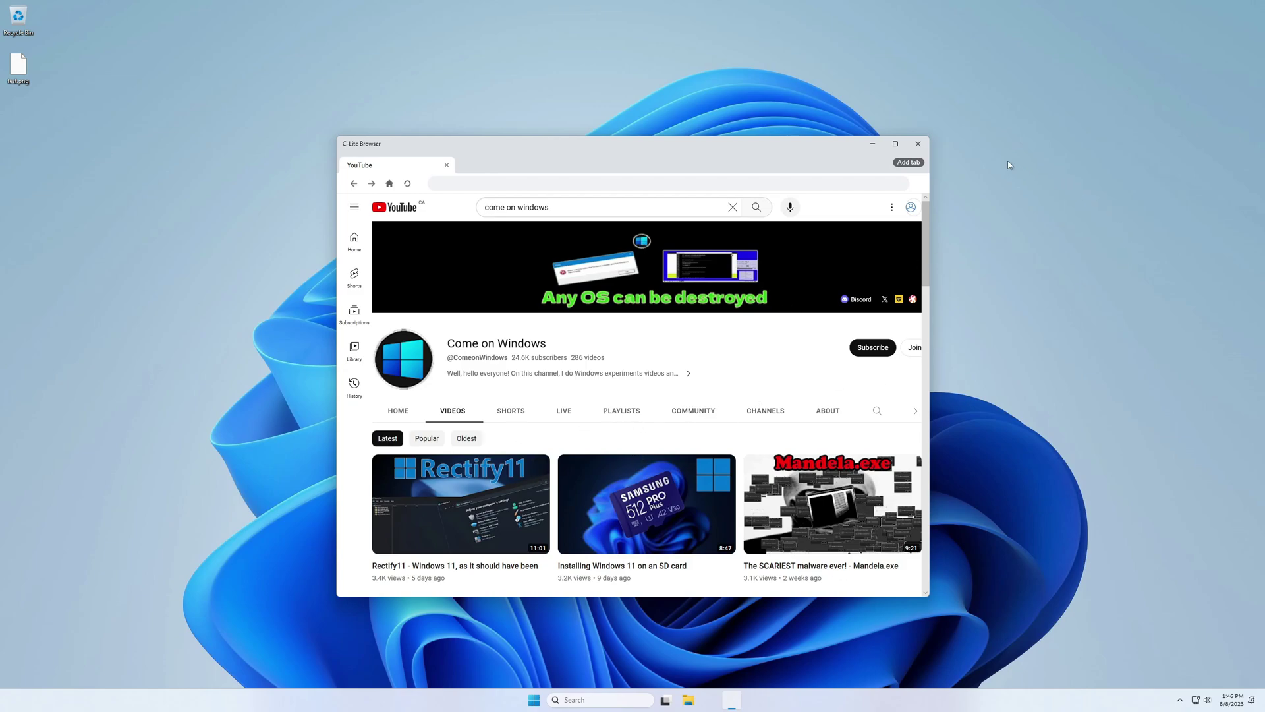
Close the browser and open the Other Users page of the account options in Windows Settings.
click(918, 143)
key(super)
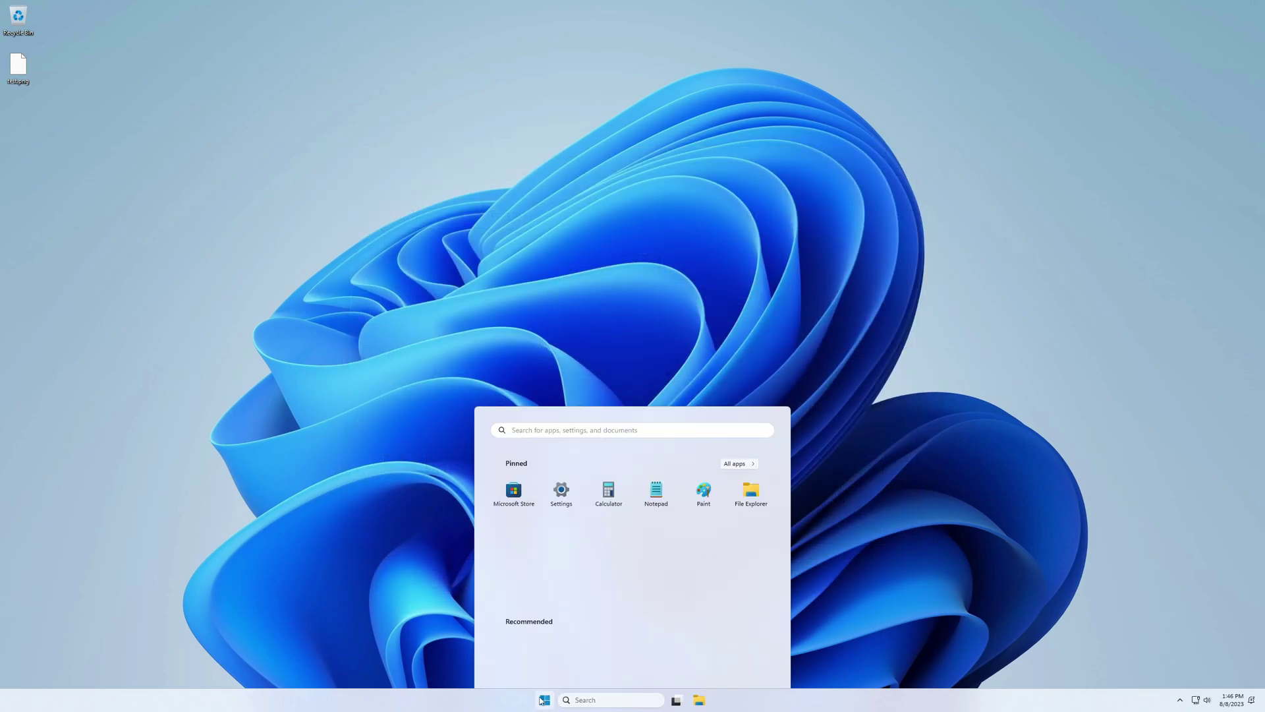
click(561, 409)
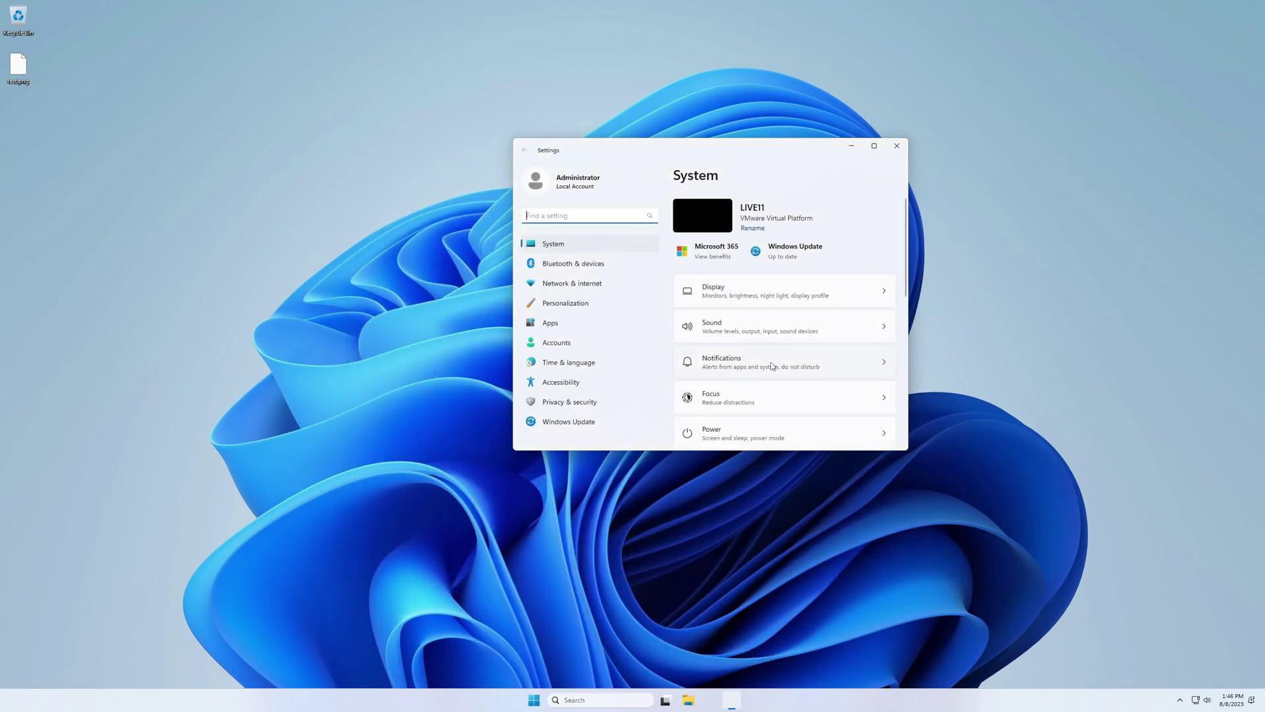
click(617, 348)
scroll(860, 396, down, 5)
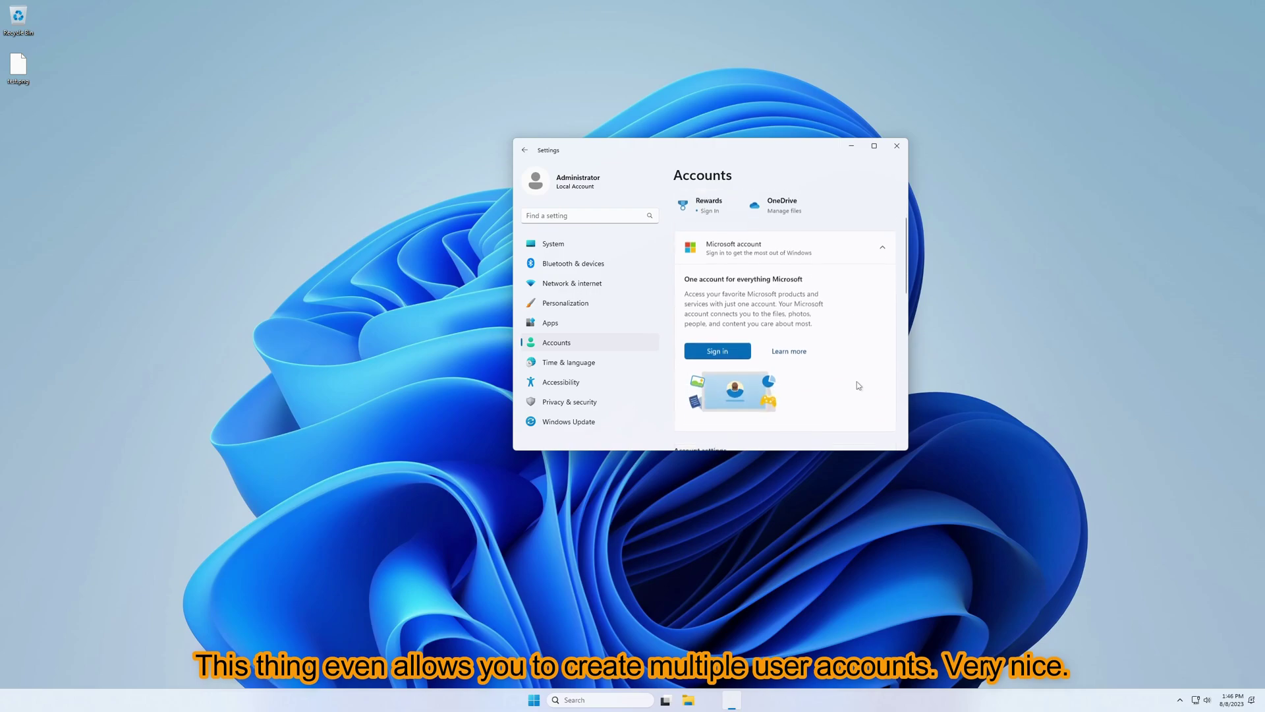
scroll(860, 404, down, 3)
click(780, 348)
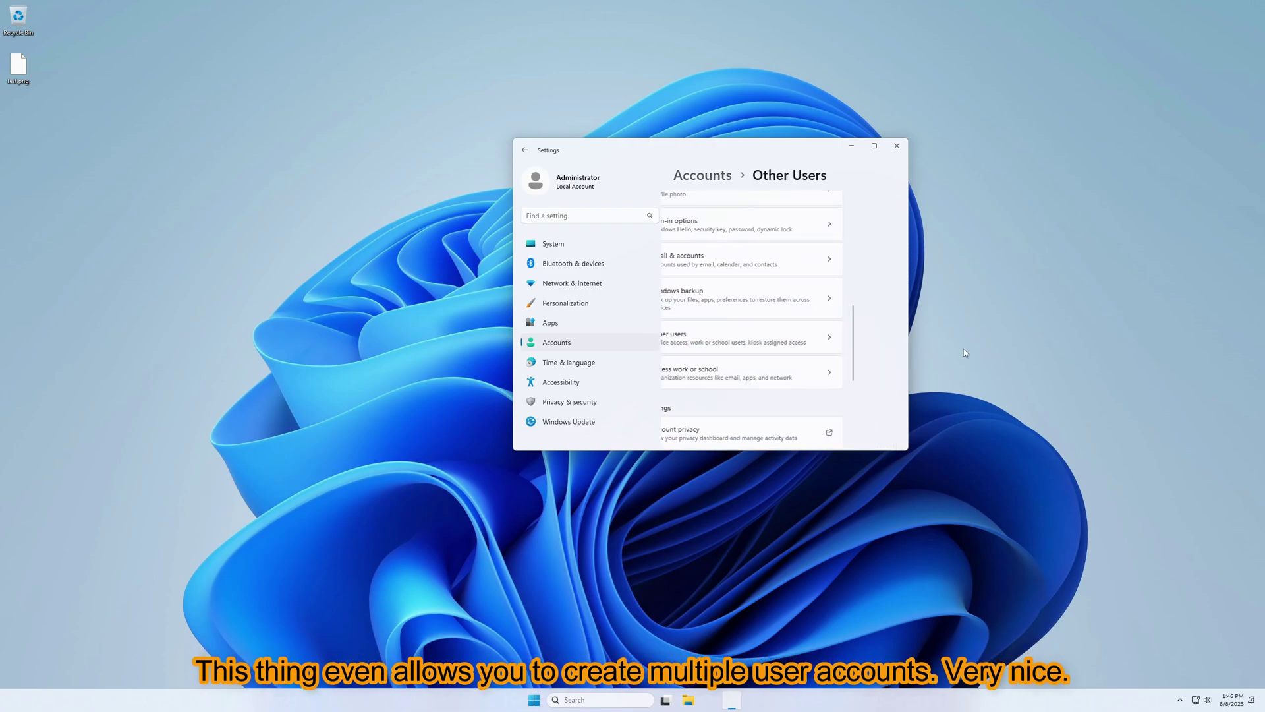
Start a new local user in Local Users and Groups, with "Come on Windows" as user name and full name.
click(856, 223)
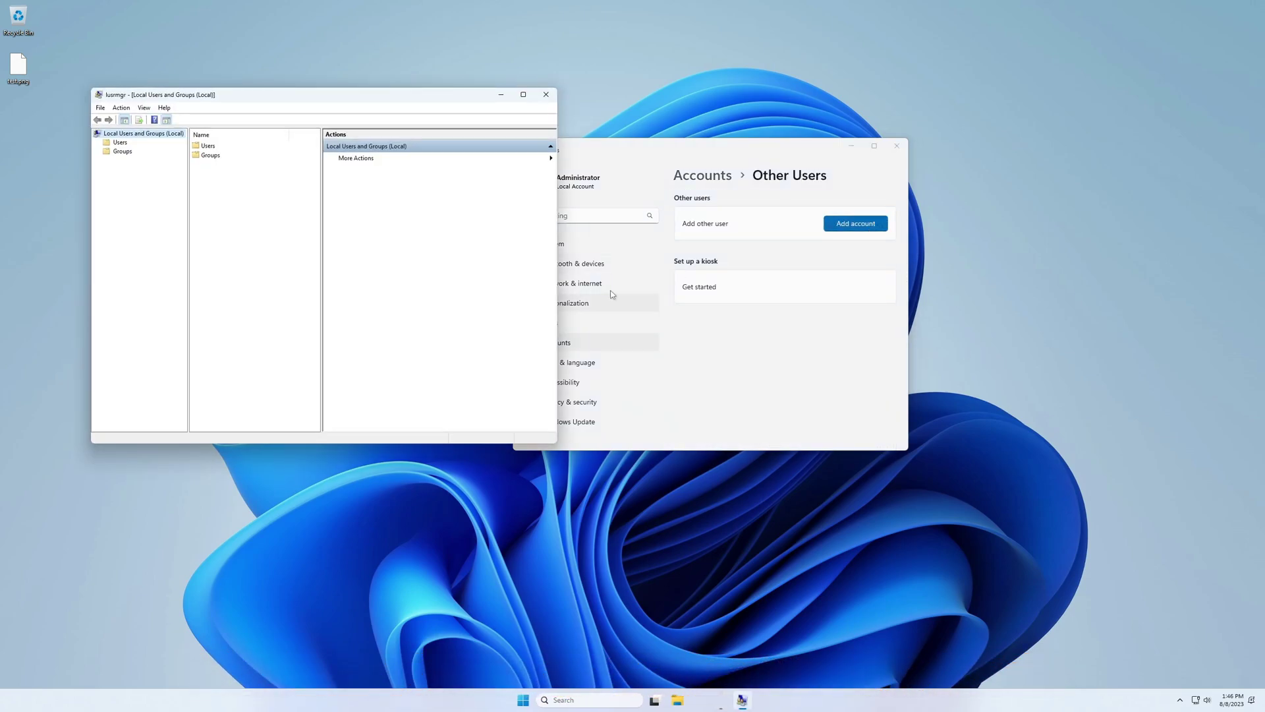
click(119, 143)
click(544, 159)
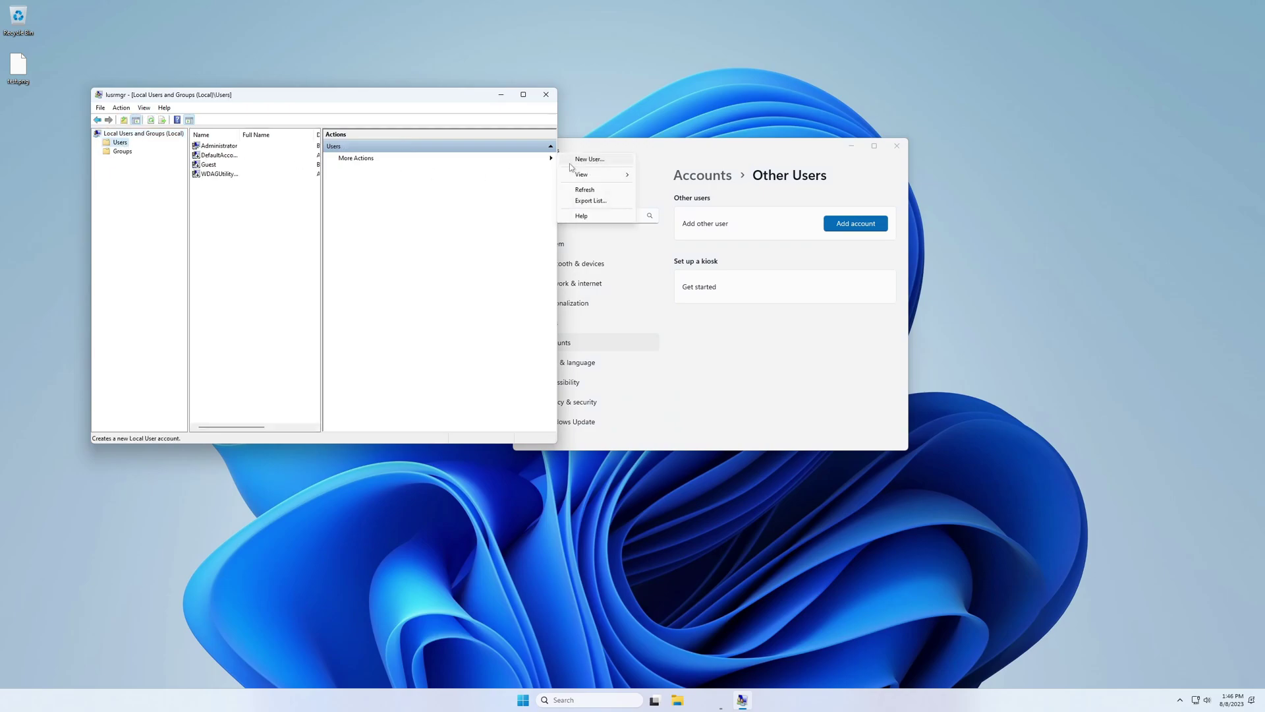
click(580, 163)
text(C)
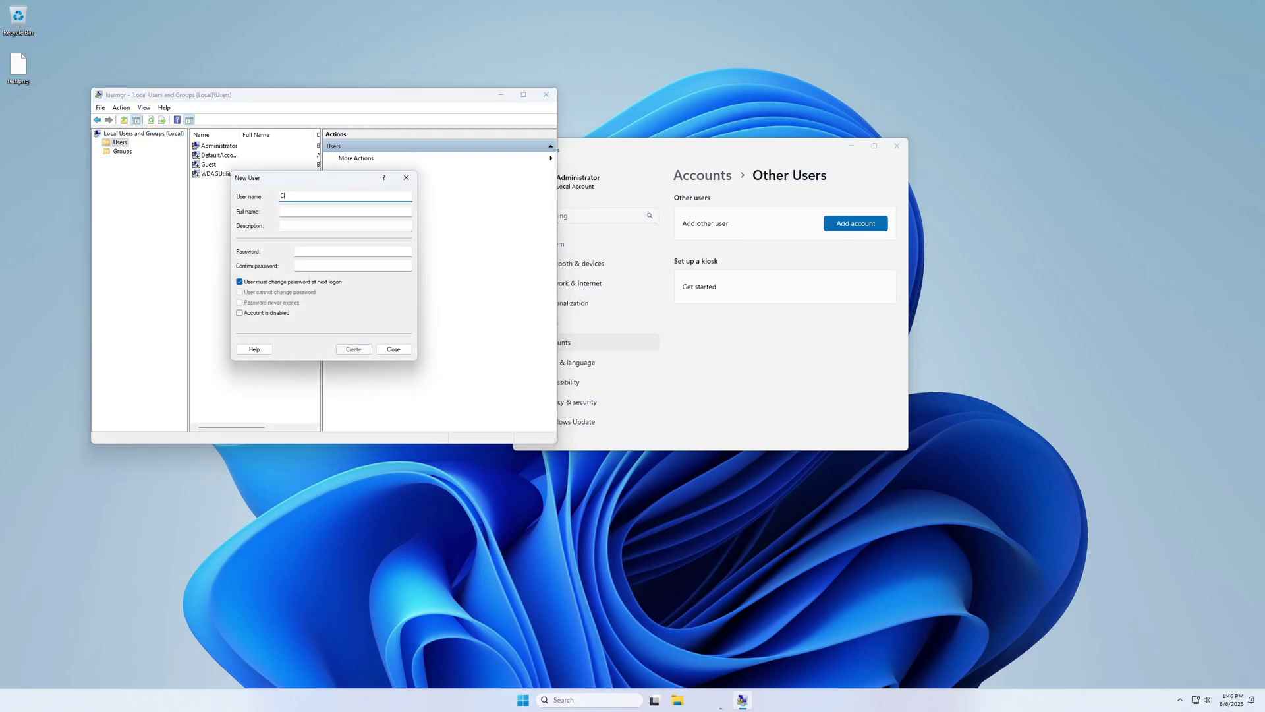
text(ome on Windows)
key(Tab)
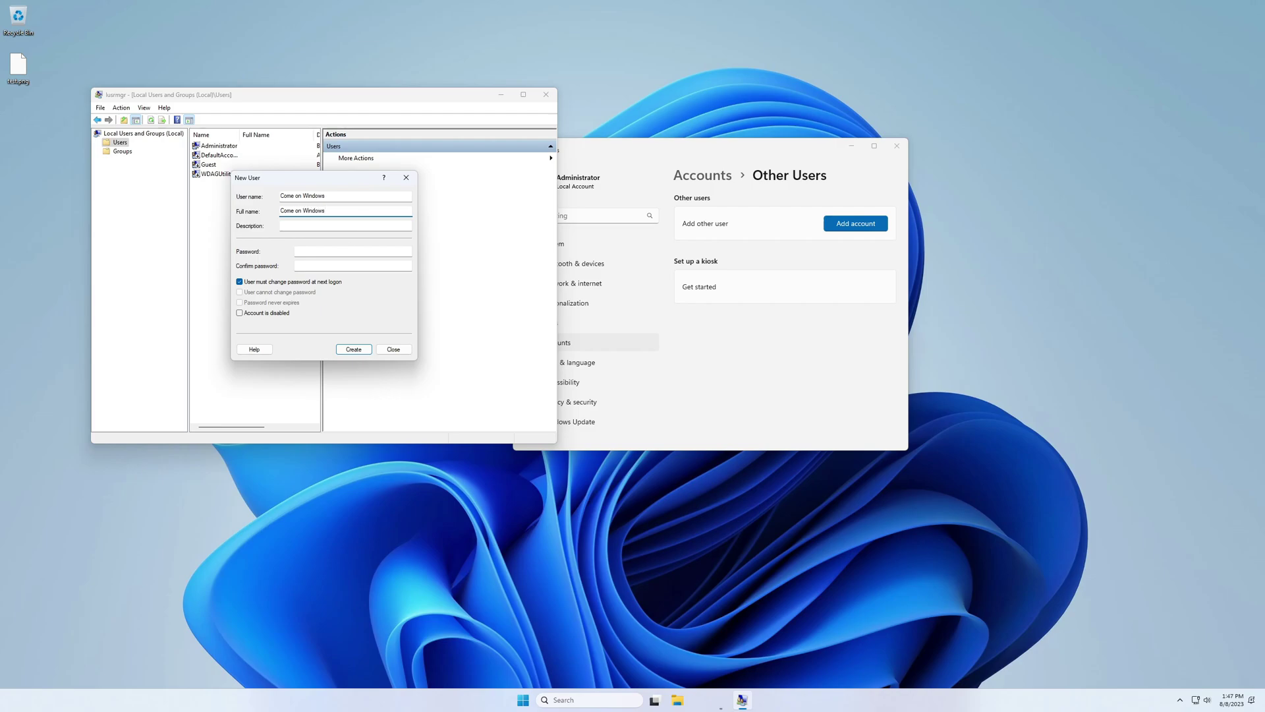
Waive the password change at next logon, make the password never expire, enter and confirm the account password, and create the user.
click(276, 283)
click(275, 304)
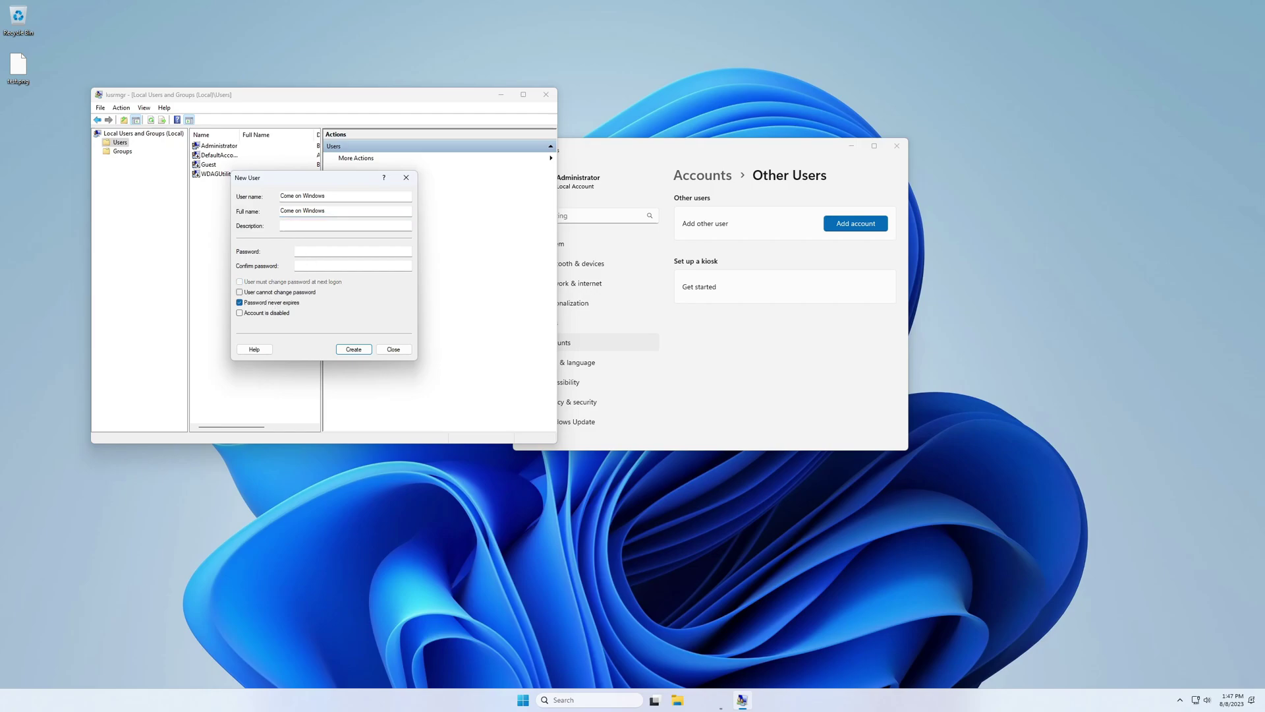
click(303, 252)
click(296, 265)
click(353, 349)
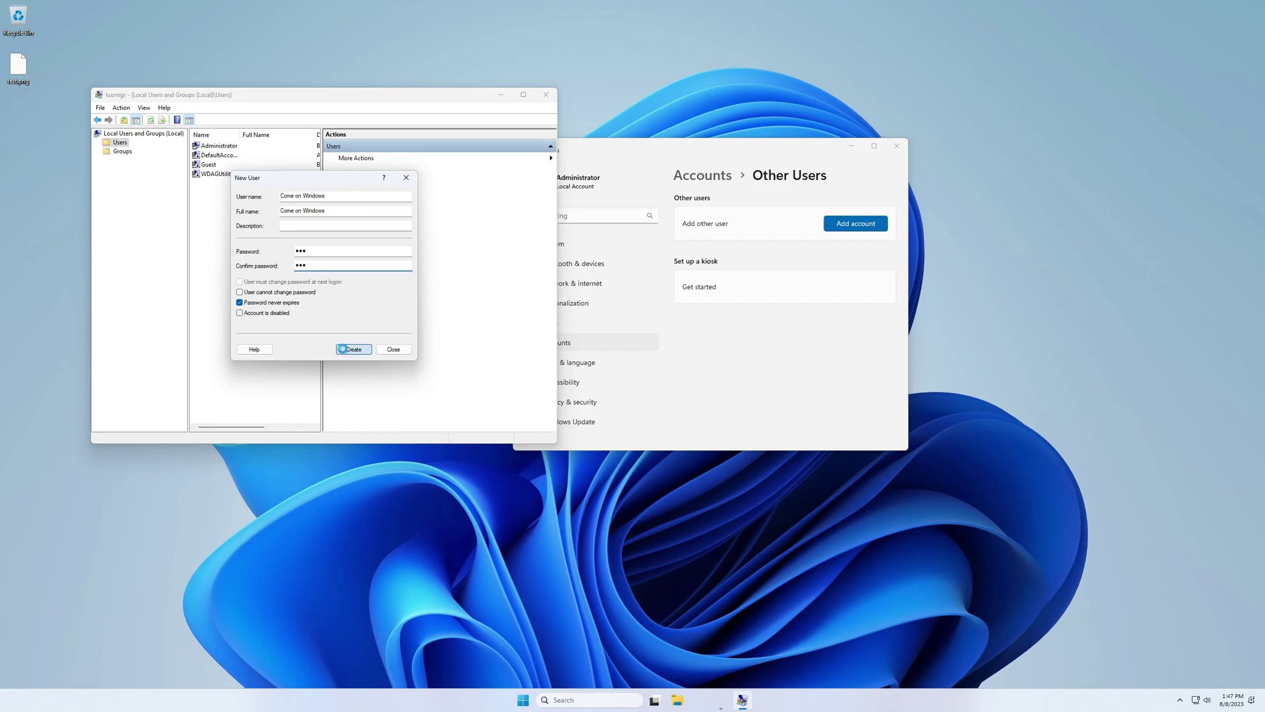
Close the New User dialog and Local Users and Groups, and reload the Other Users page in Settings.
click(415, 179)
click(545, 94)
click(694, 178)
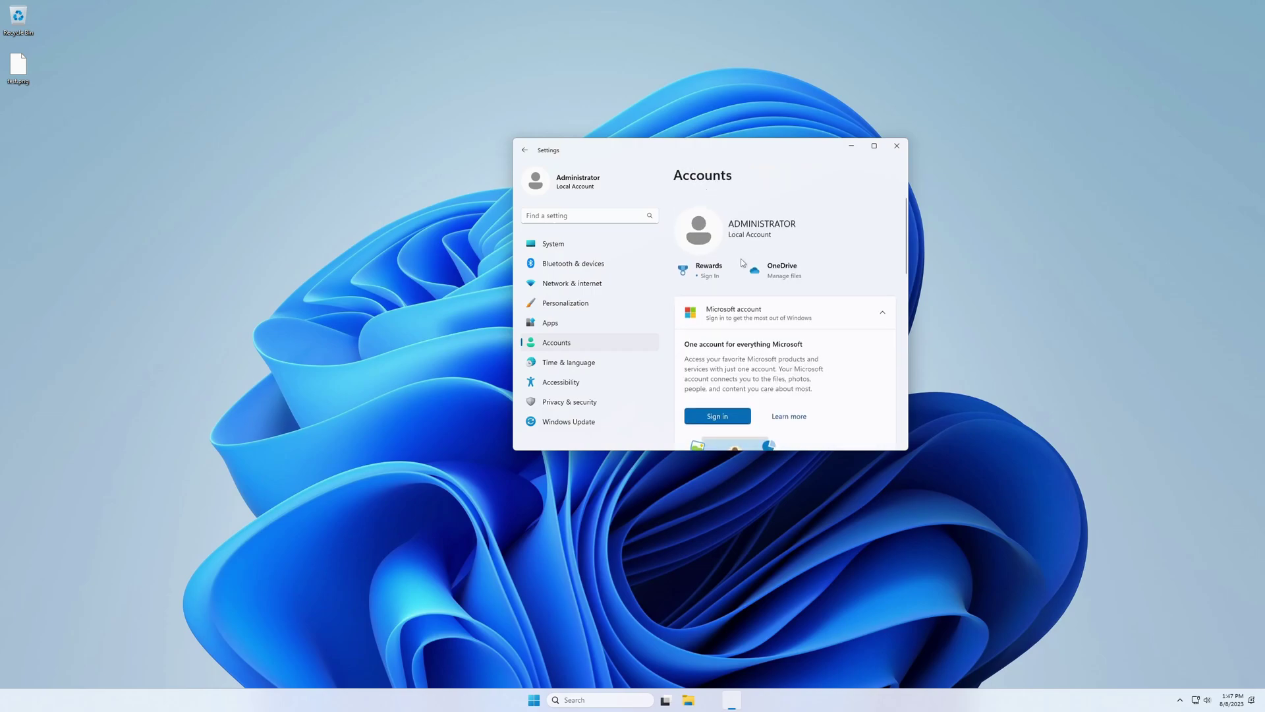
scroll(775, 341, down, 6)
click(774, 341)
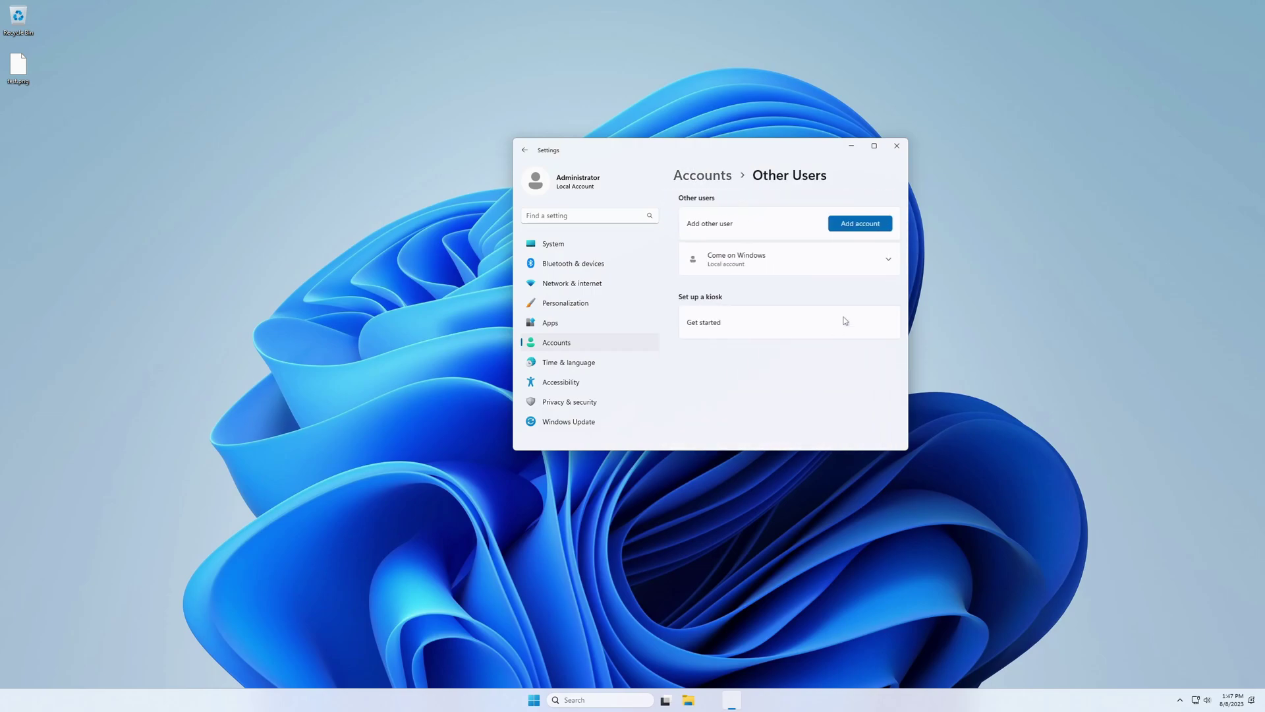
Change the account type of the Come on Windows local account and close Settings.
click(828, 259)
click(855, 287)
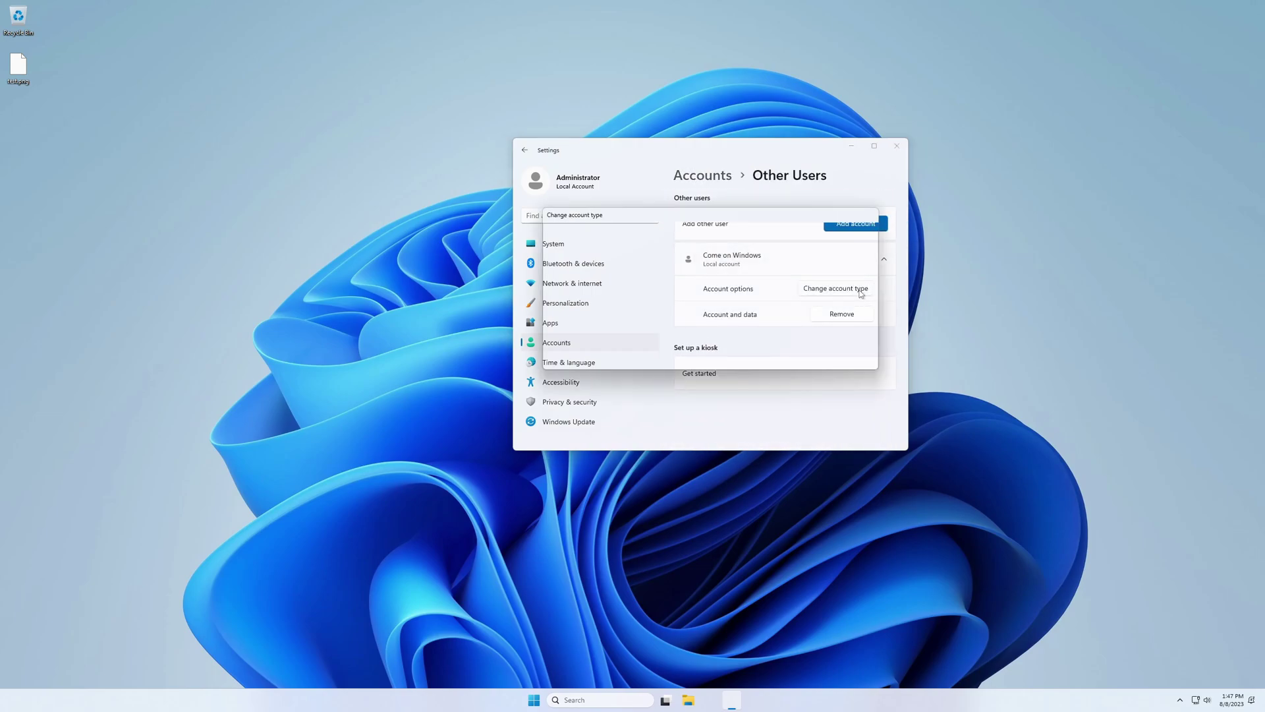
click(625, 309)
click(593, 290)
click(795, 349)
click(897, 146)
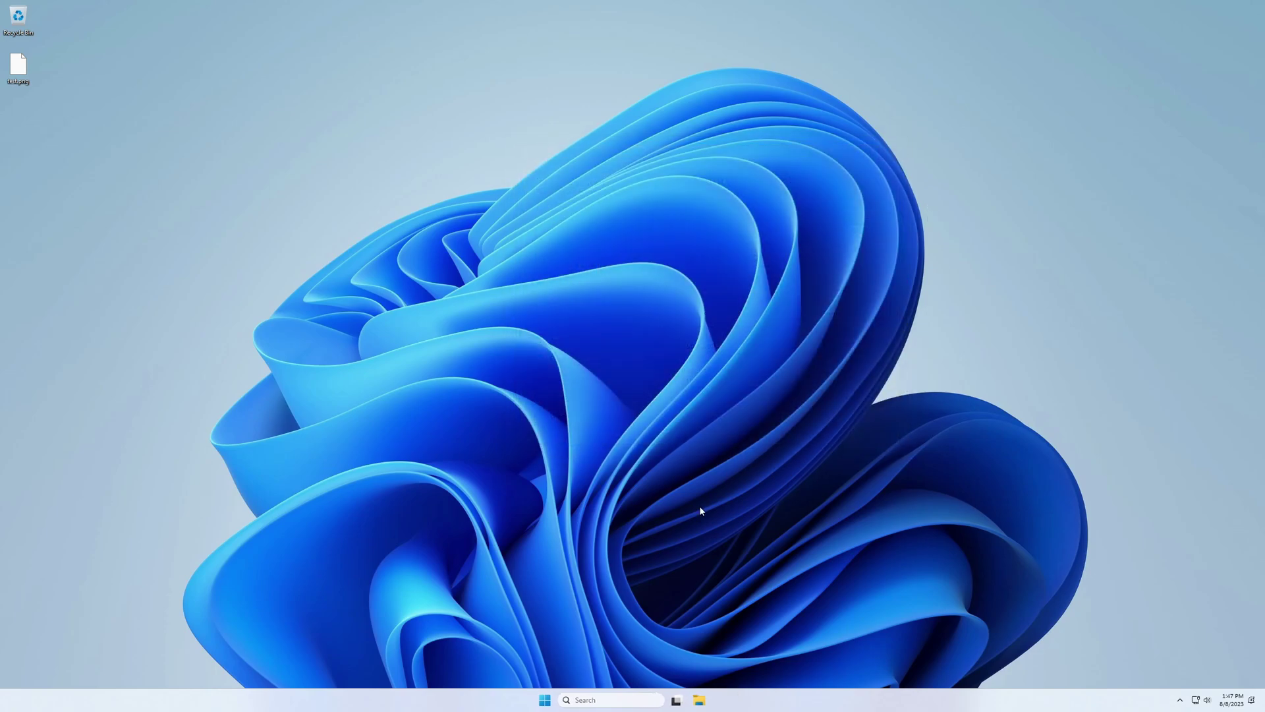
Sign out of the Administrator account and choose the Come on Windows account on the sign-in screen.
click(544, 700)
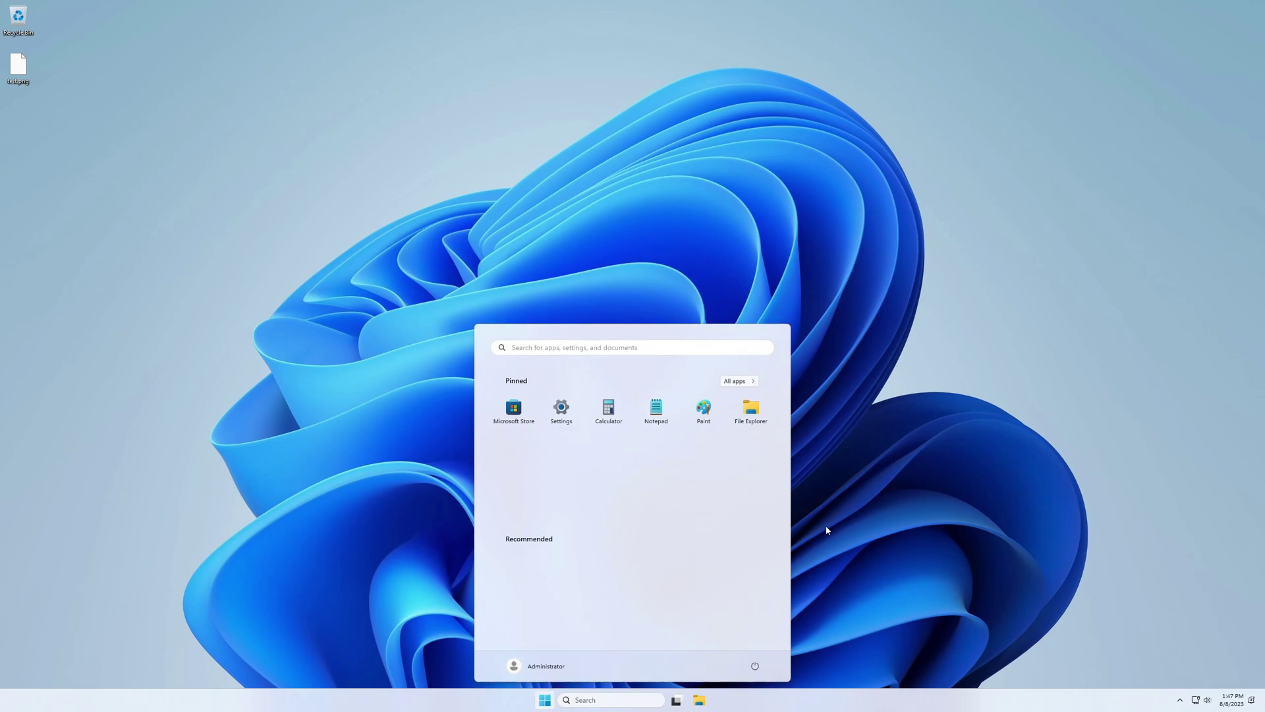
click(535, 666)
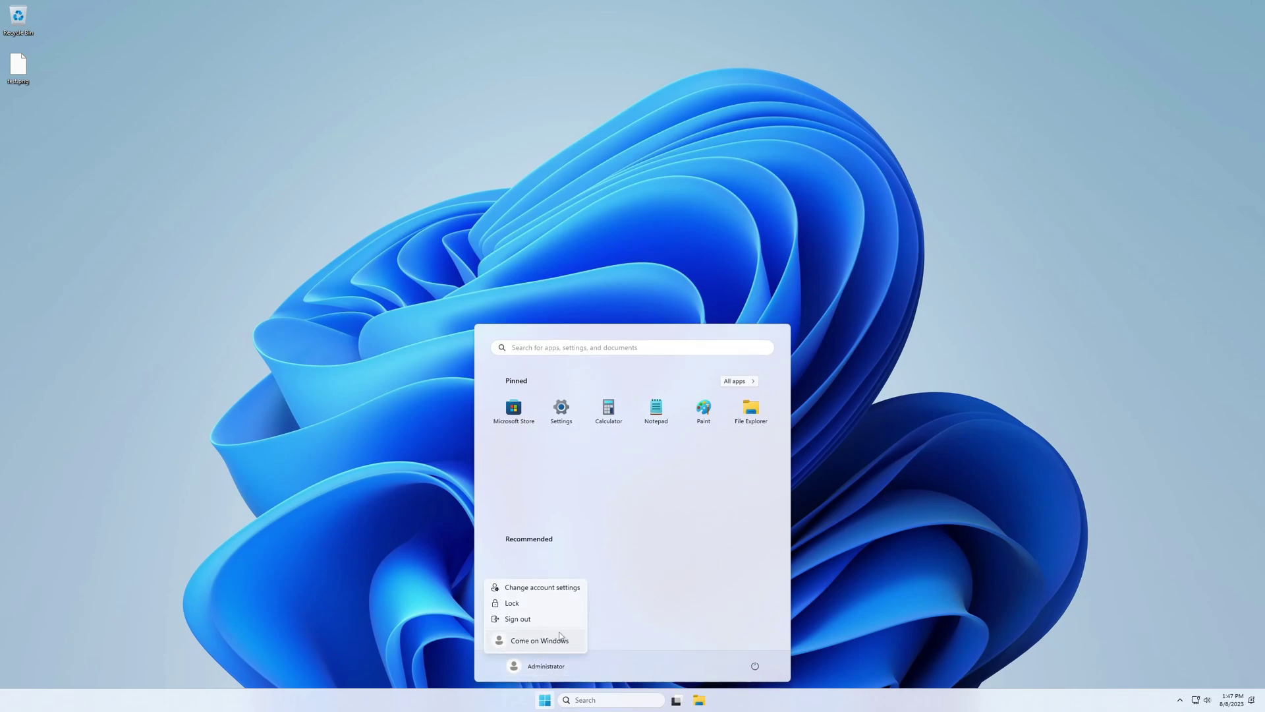
click(524, 619)
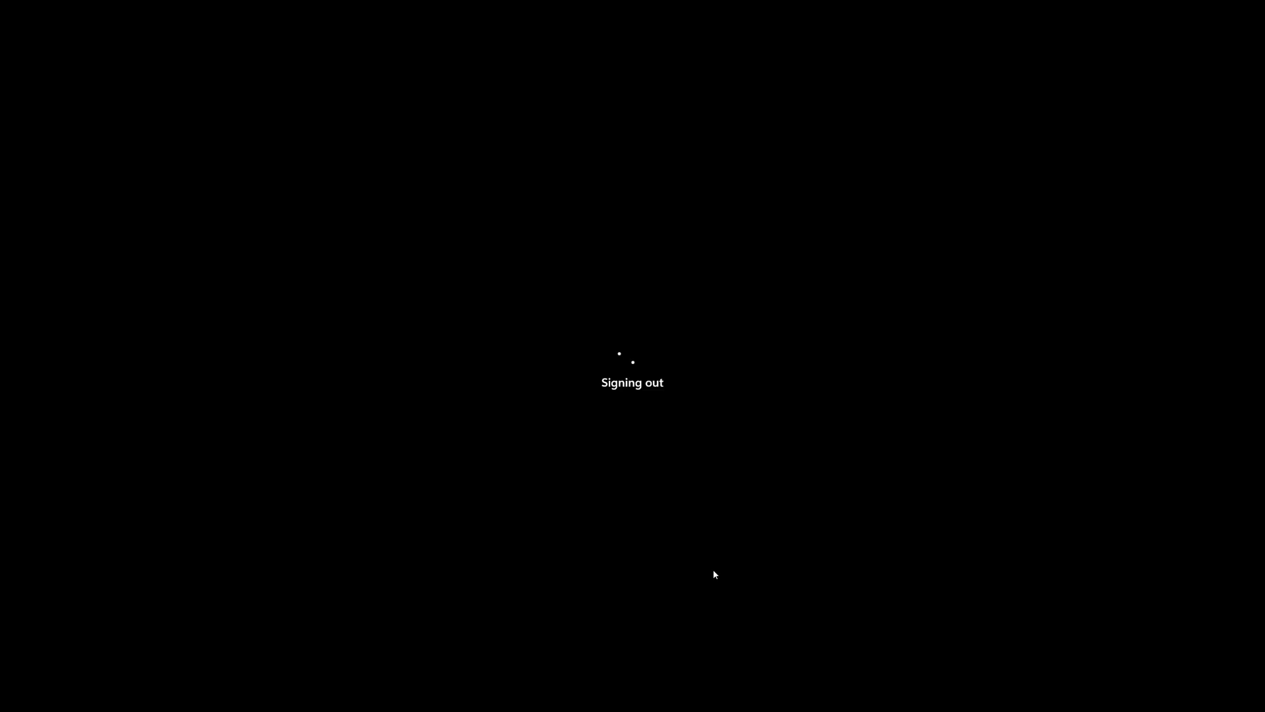
click(765, 547)
click(66, 684)
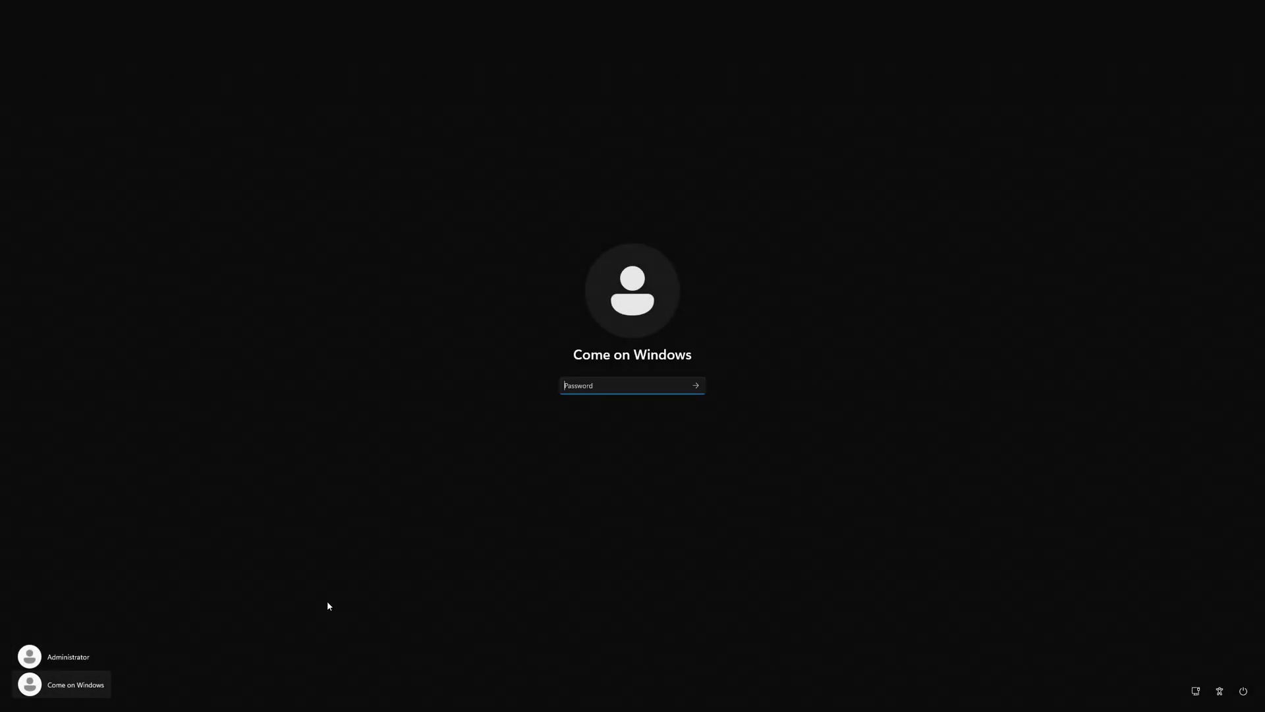
Enter the account password to sign in to the Come on Windows account, and sign out through the security options screen.
text(1)
key(Return)
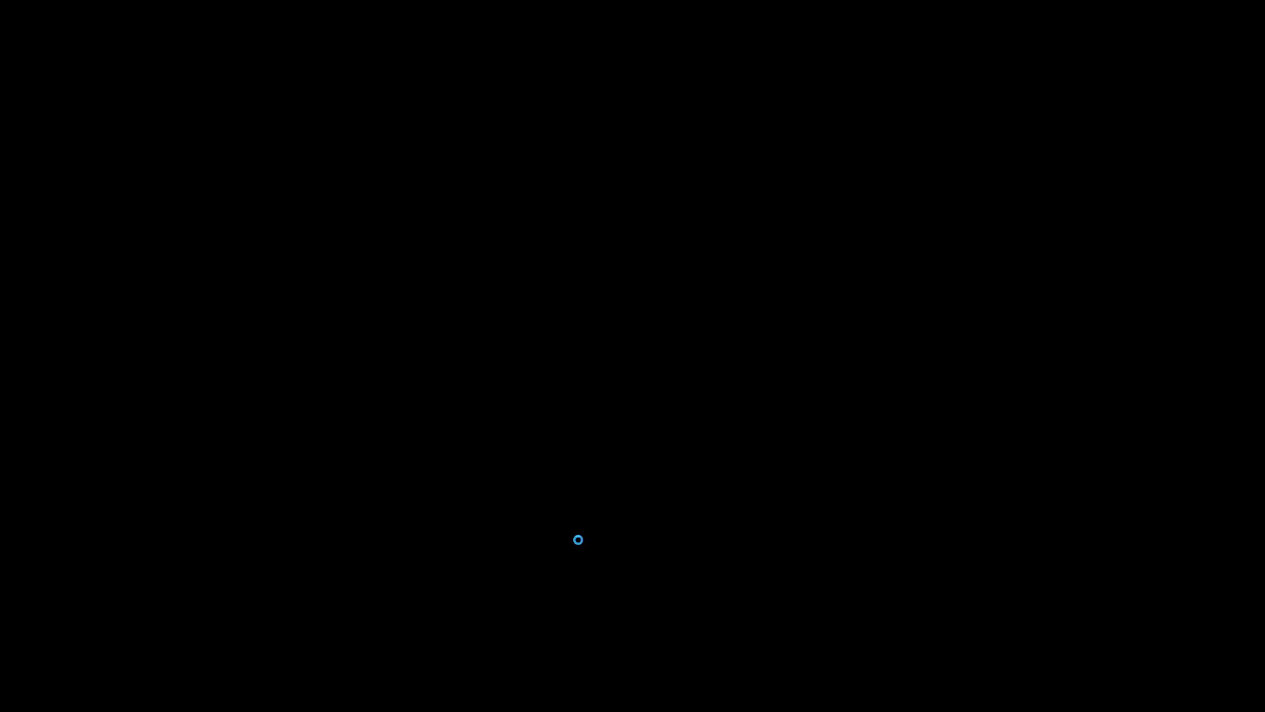
key(ctrl+alt+Delete)
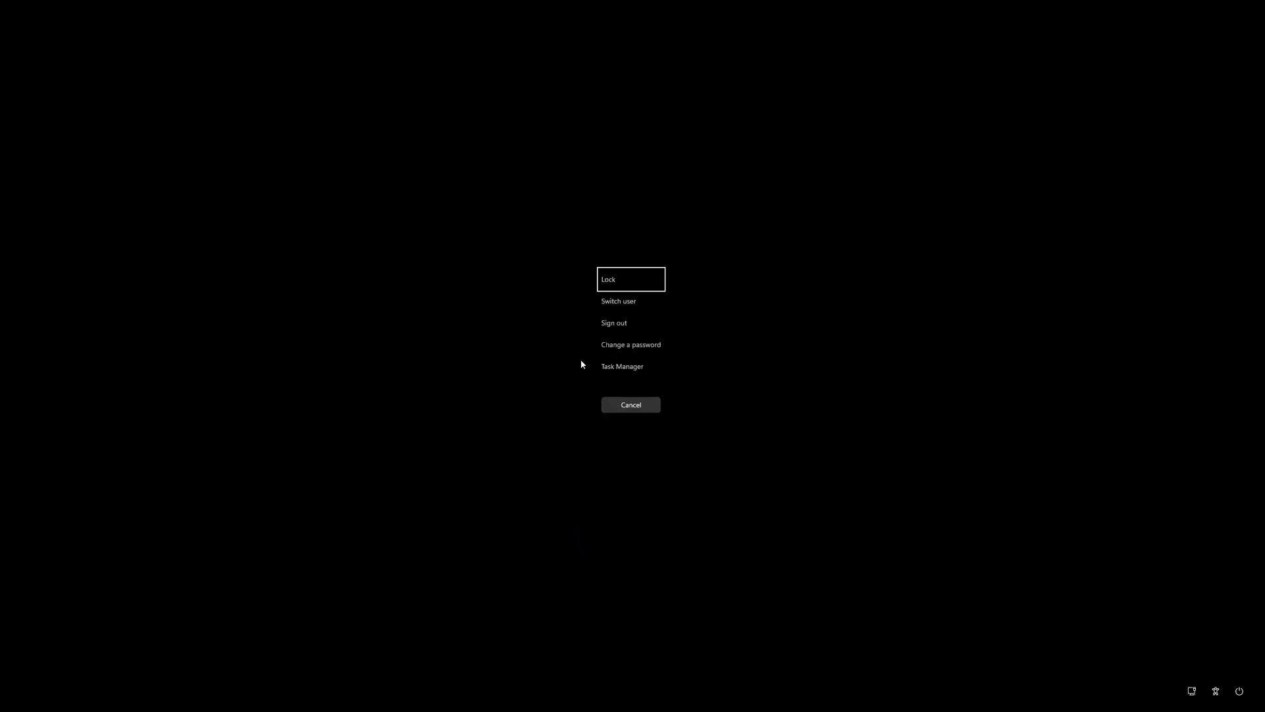
click(611, 333)
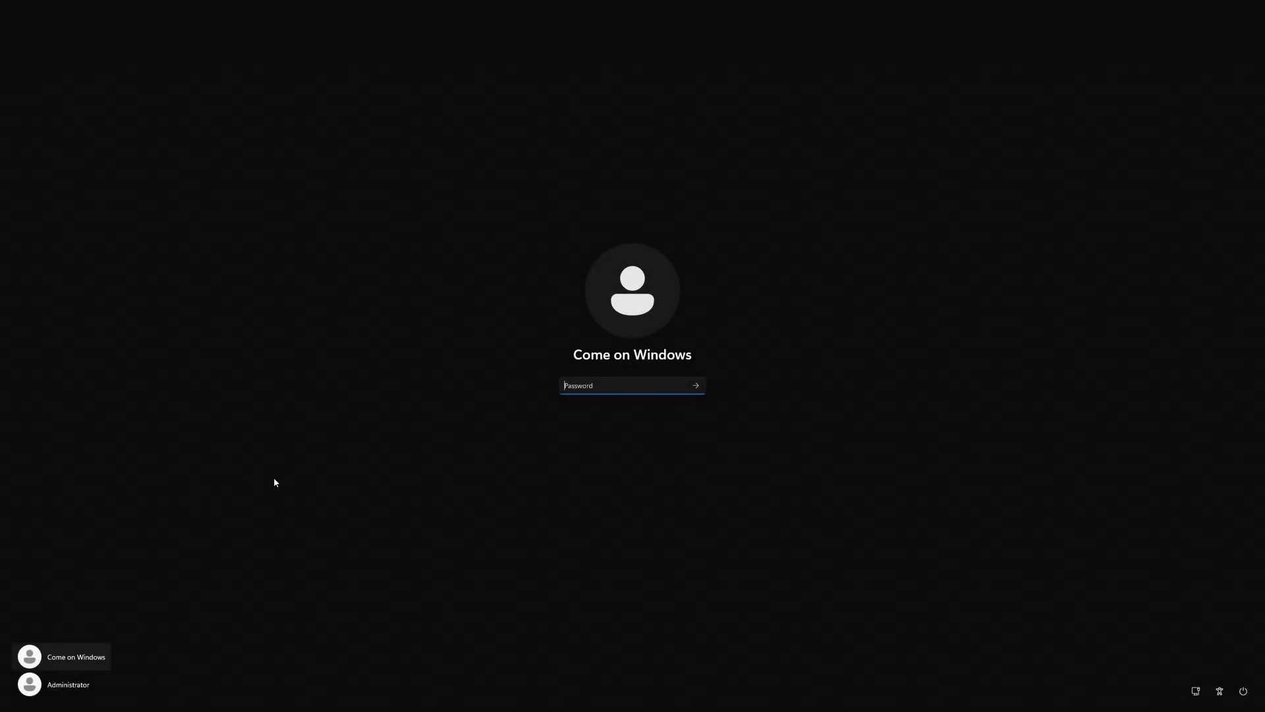
Sign in to the Come on Windows account again with its account password and restart Windows.
text(1)
key(Return)
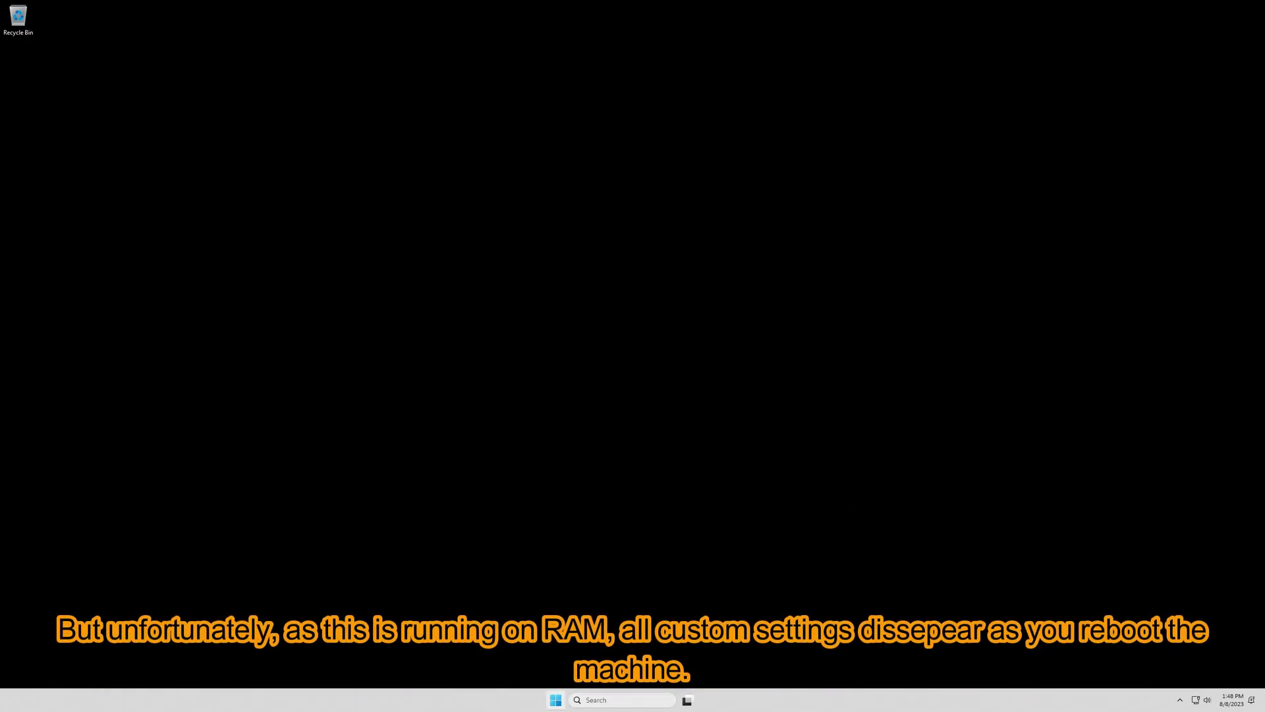
click(555, 700)
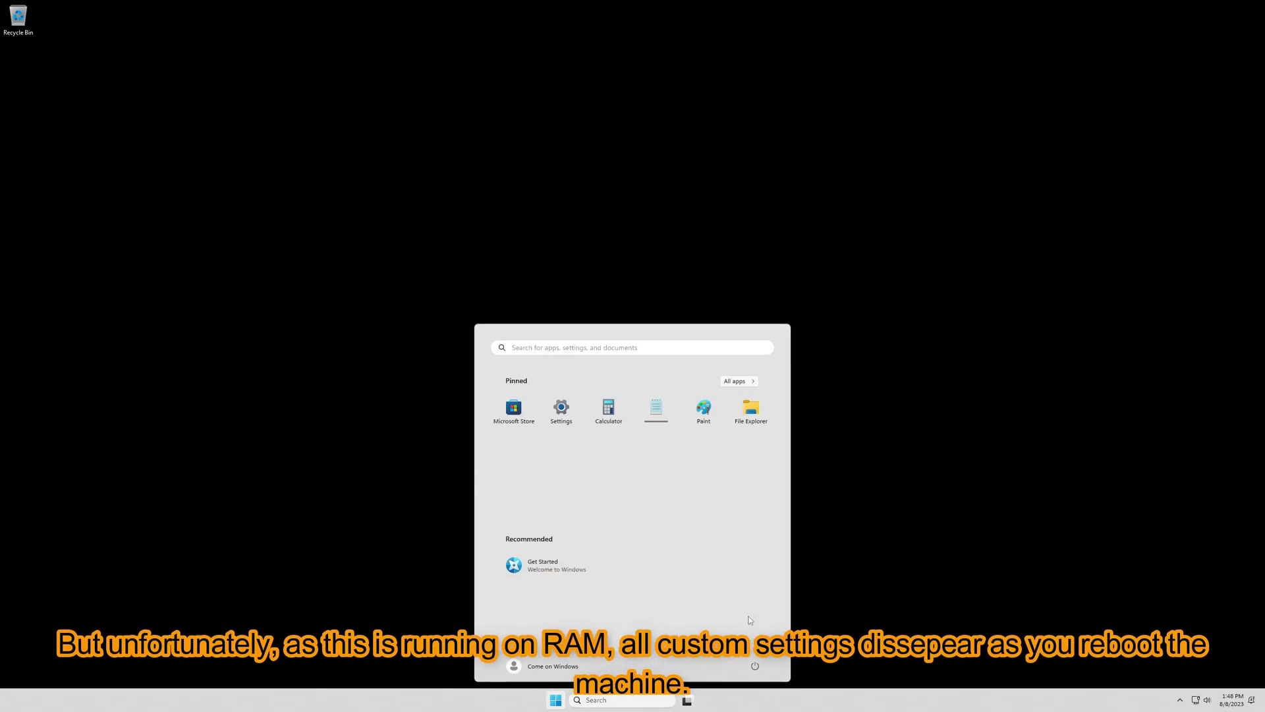
click(755, 665)
click(774, 646)
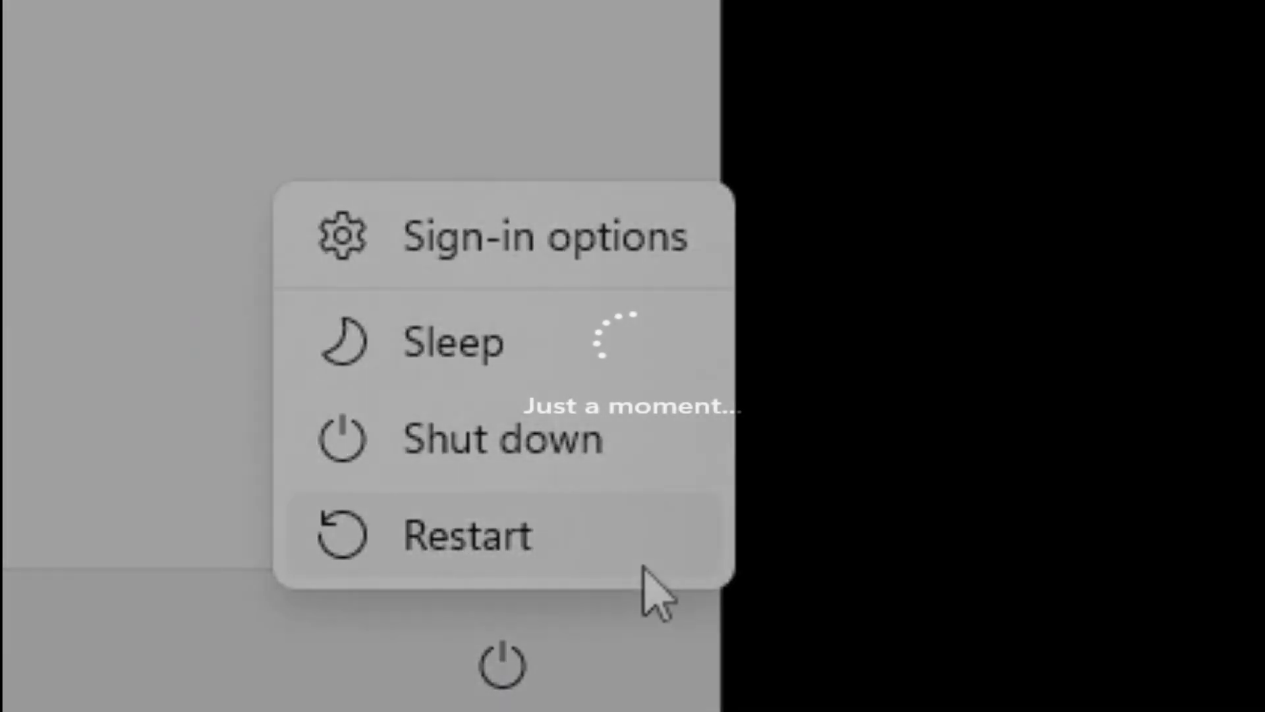